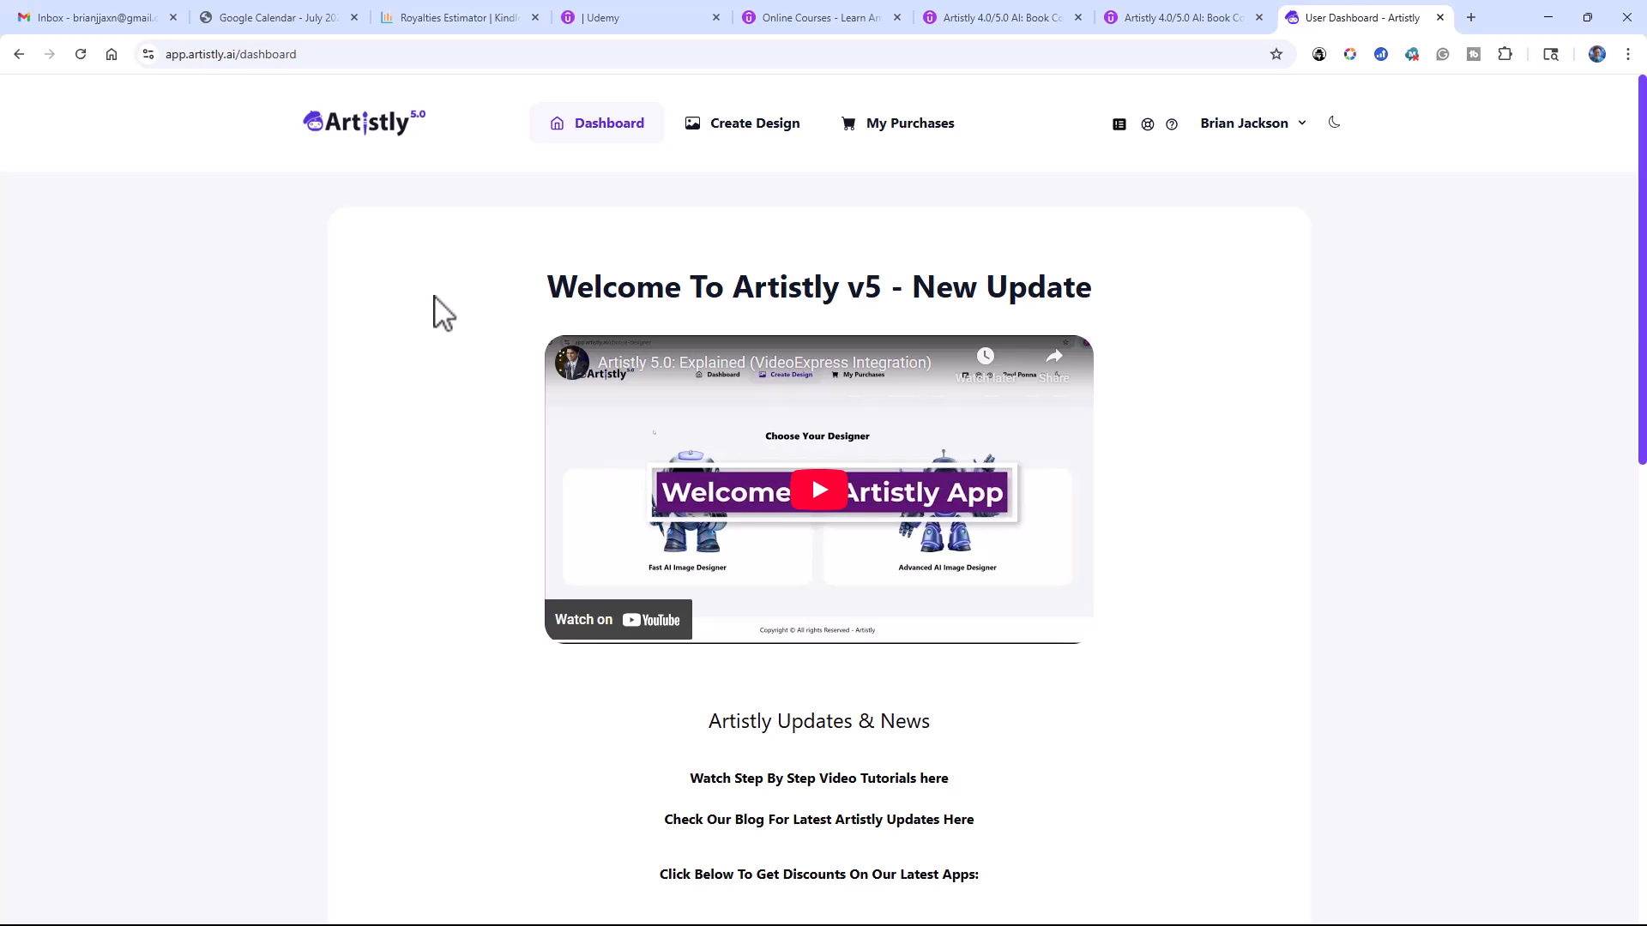
Step: Start a new design in the Fast AI Image Designer, using the Logo category and the Minimalist Logo style
left_click(730, 136)
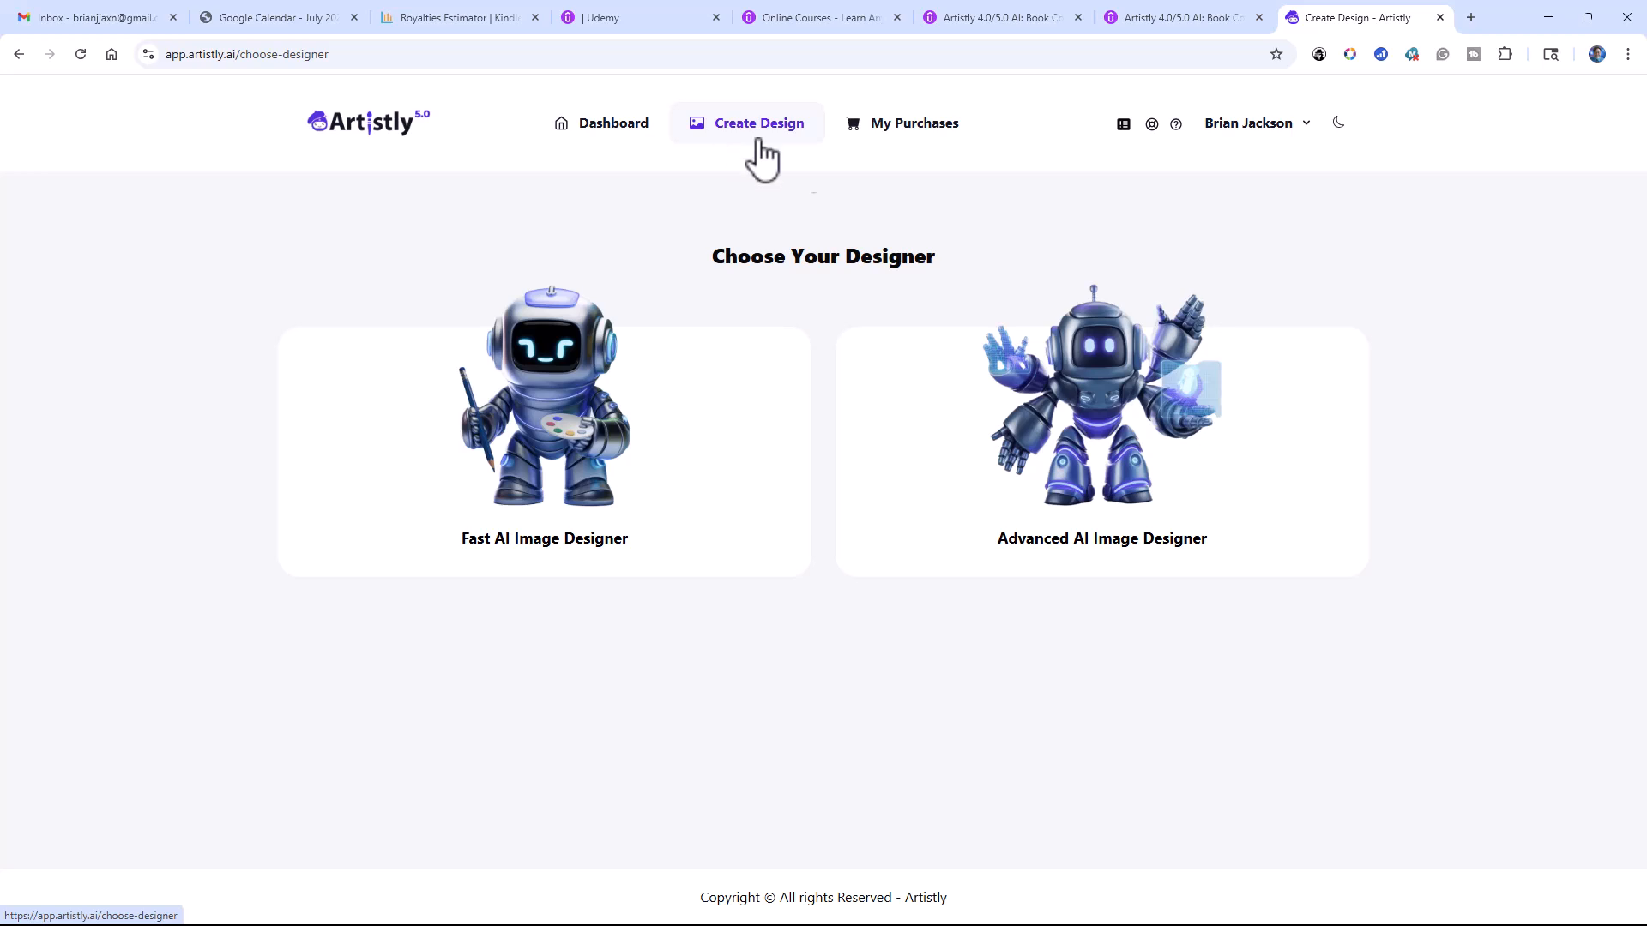
left_click(573, 446)
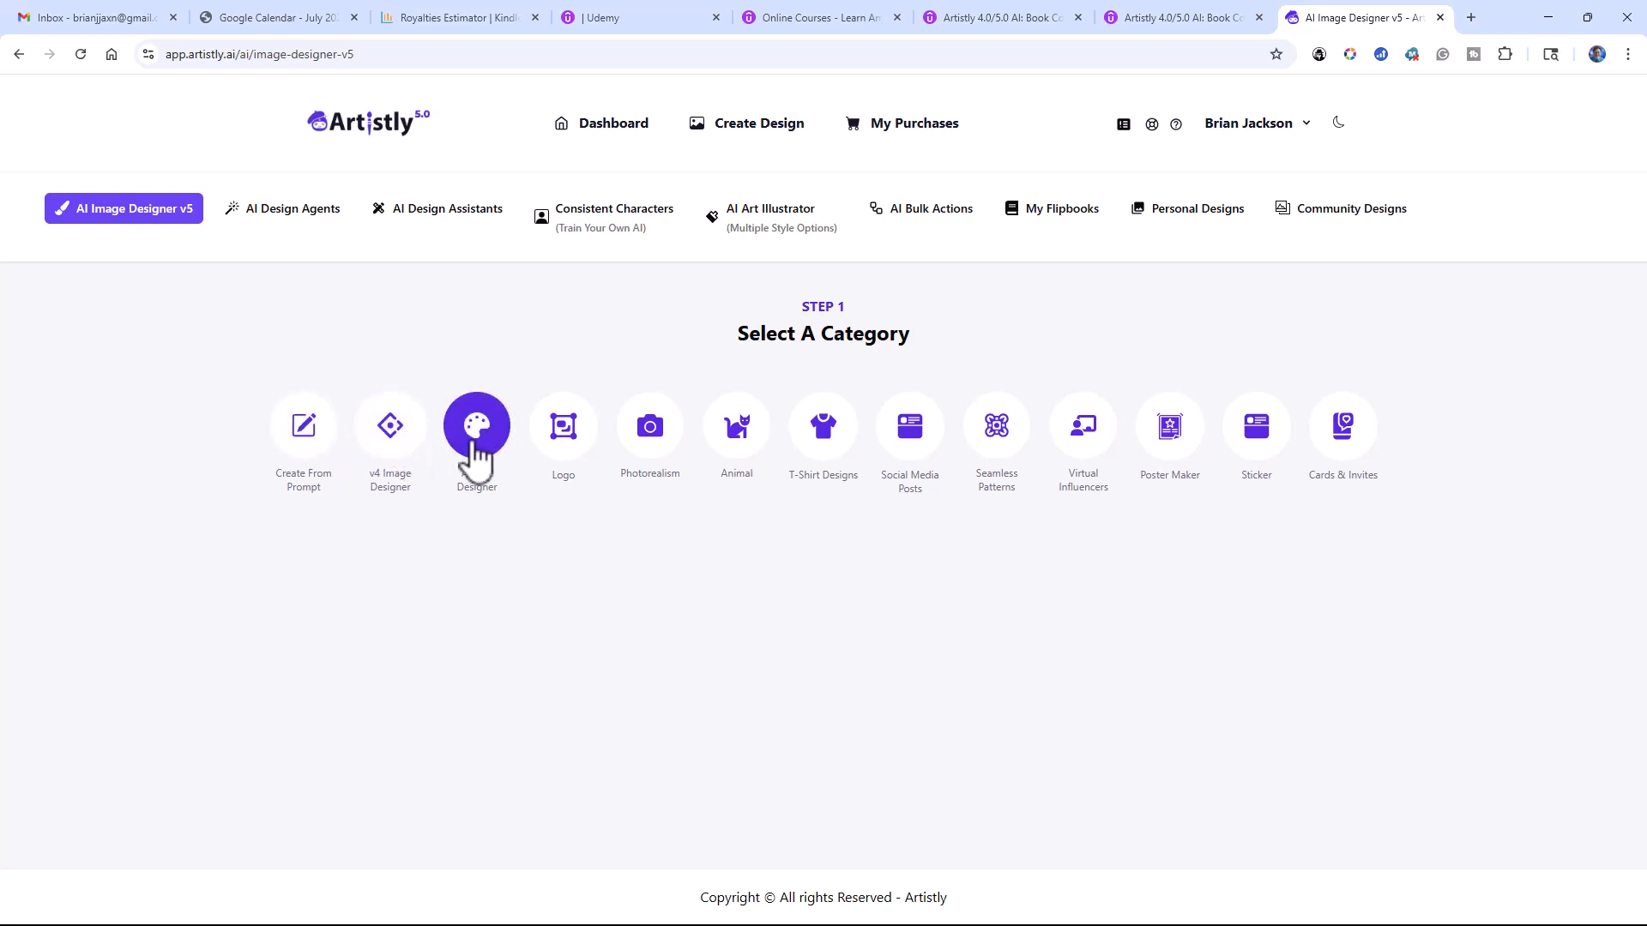
left_click(565, 437)
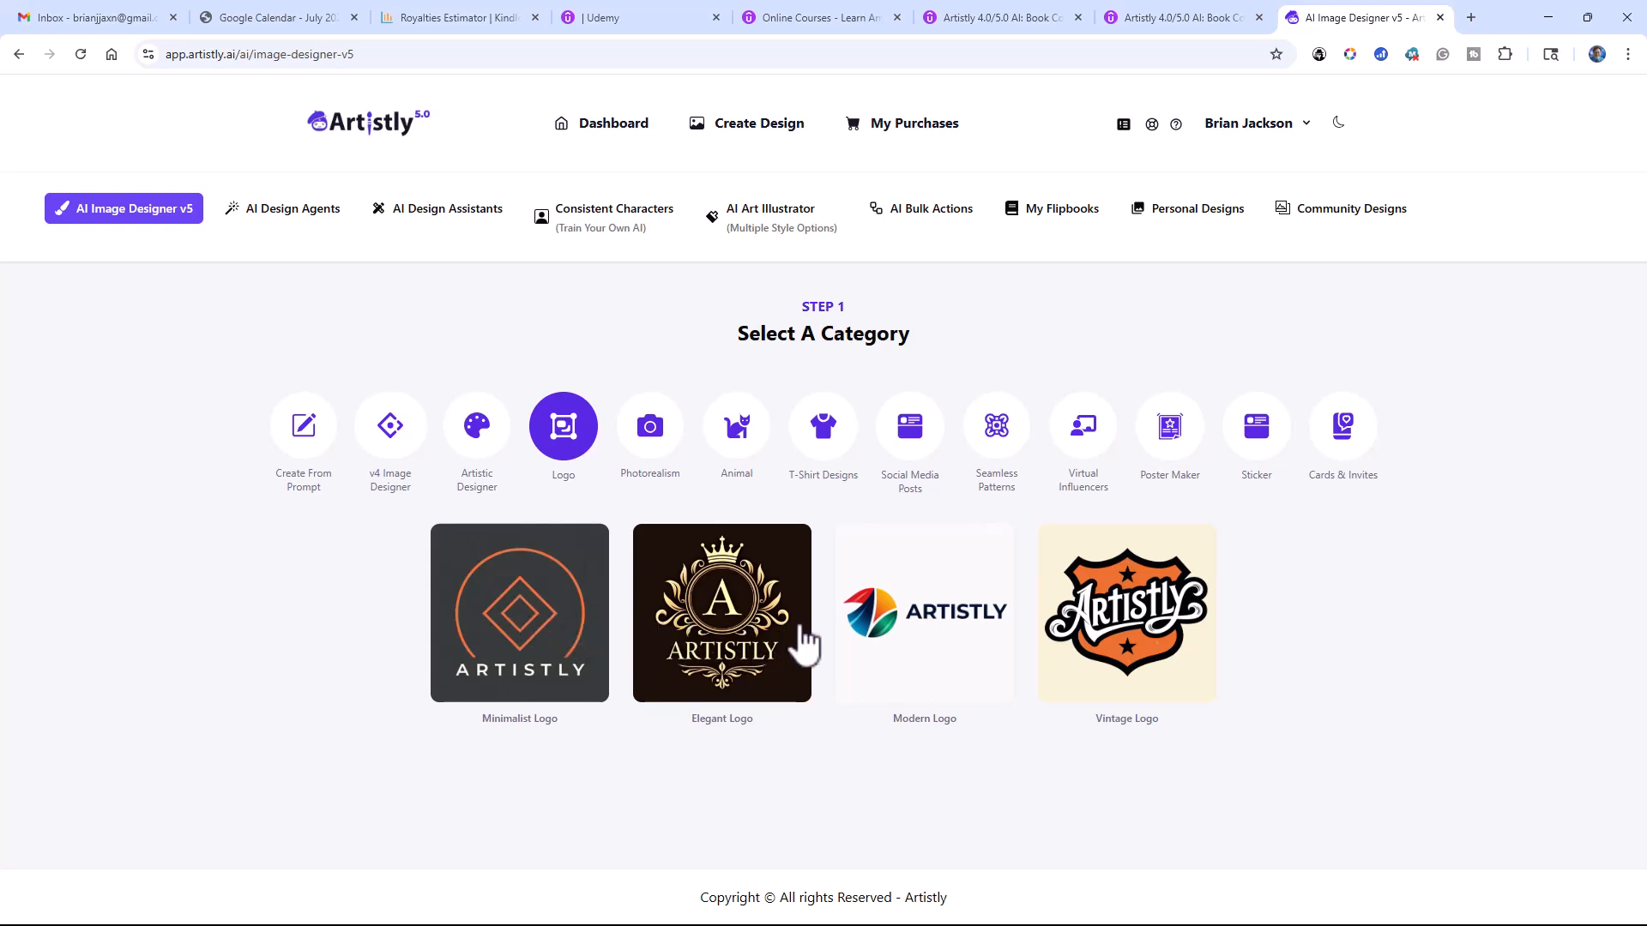
left_click(559, 632)
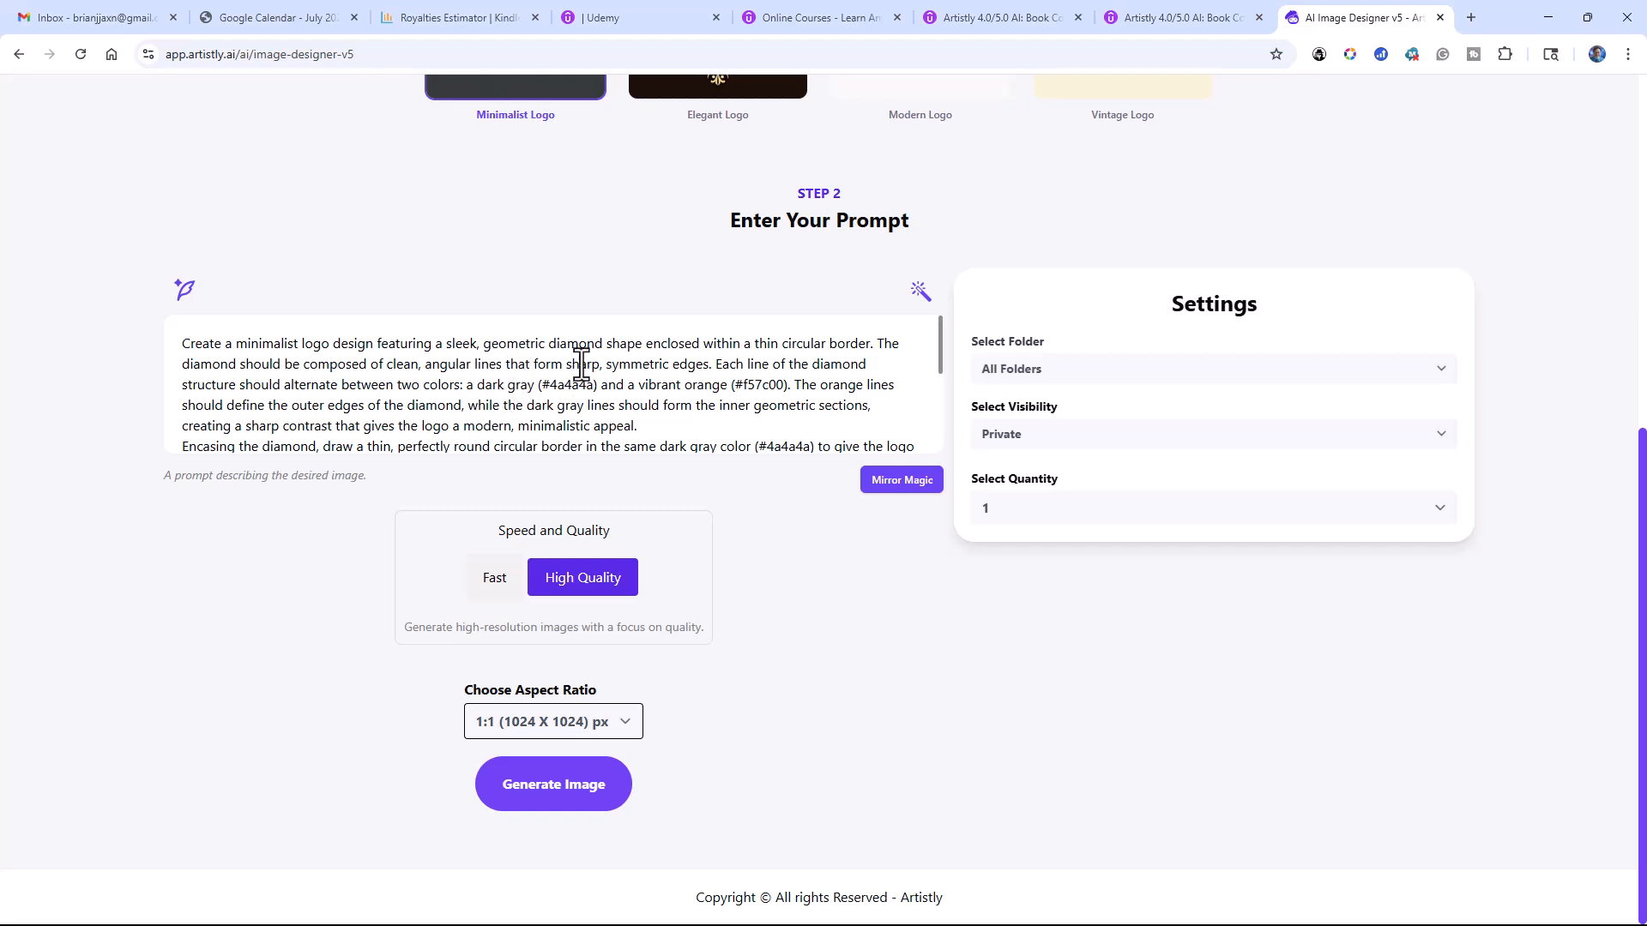
Step: Read through the prefilled minimalist logo prompt and compare it with the sample logo
left_click_drag(599, 367, 559, 355)
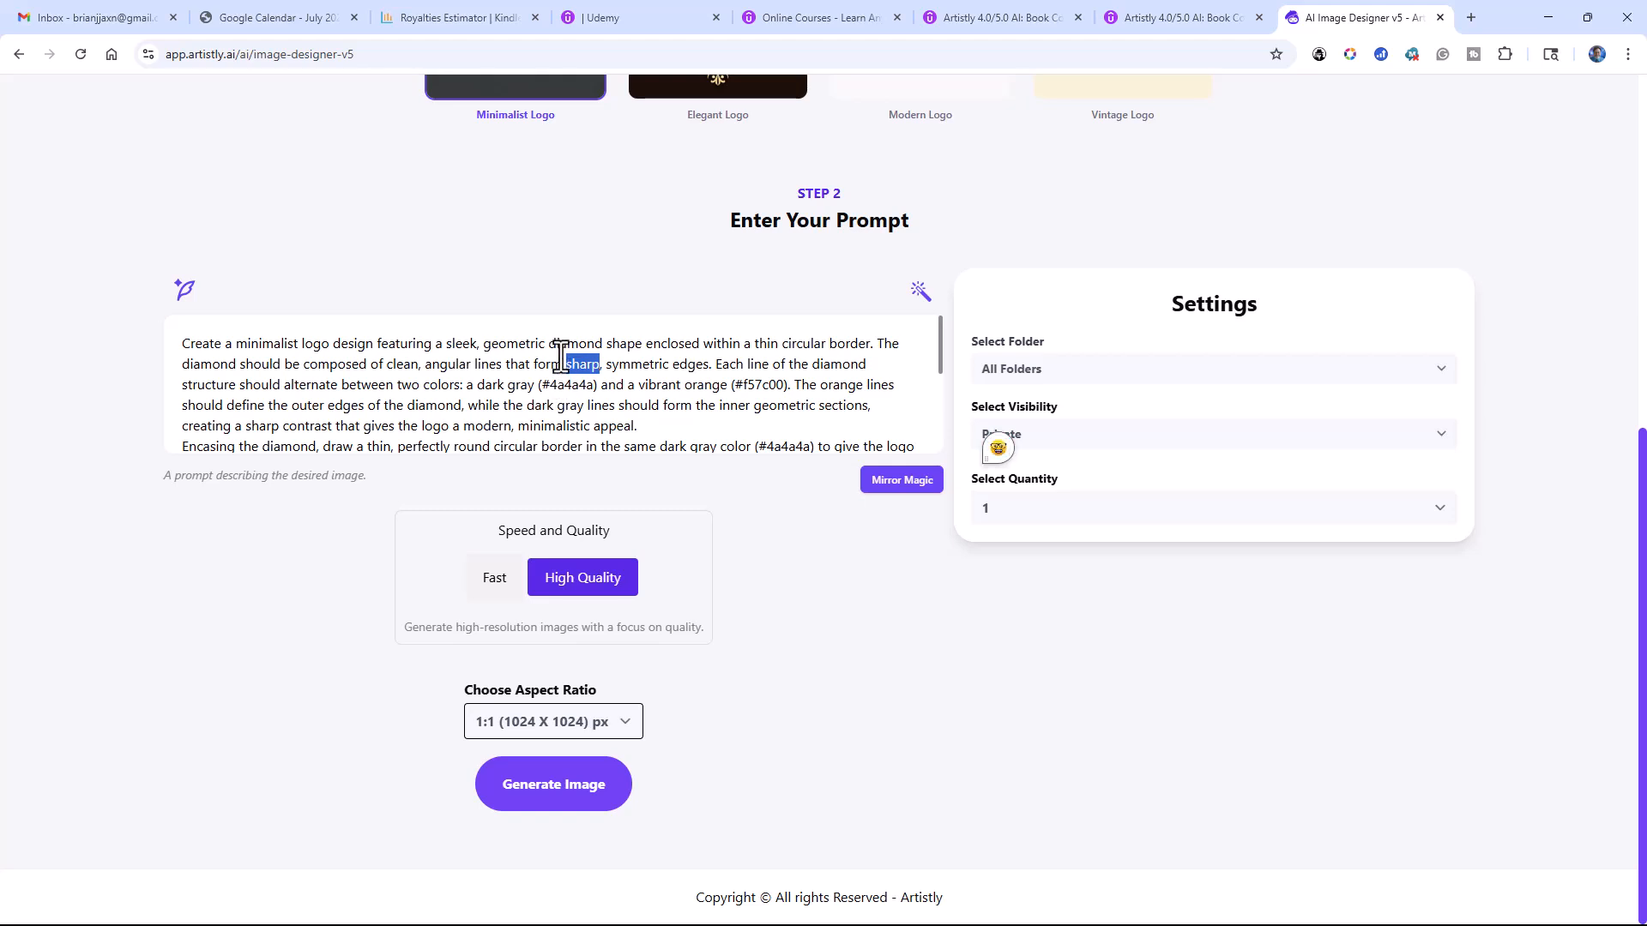
scroll(554, 378, "down", 3)
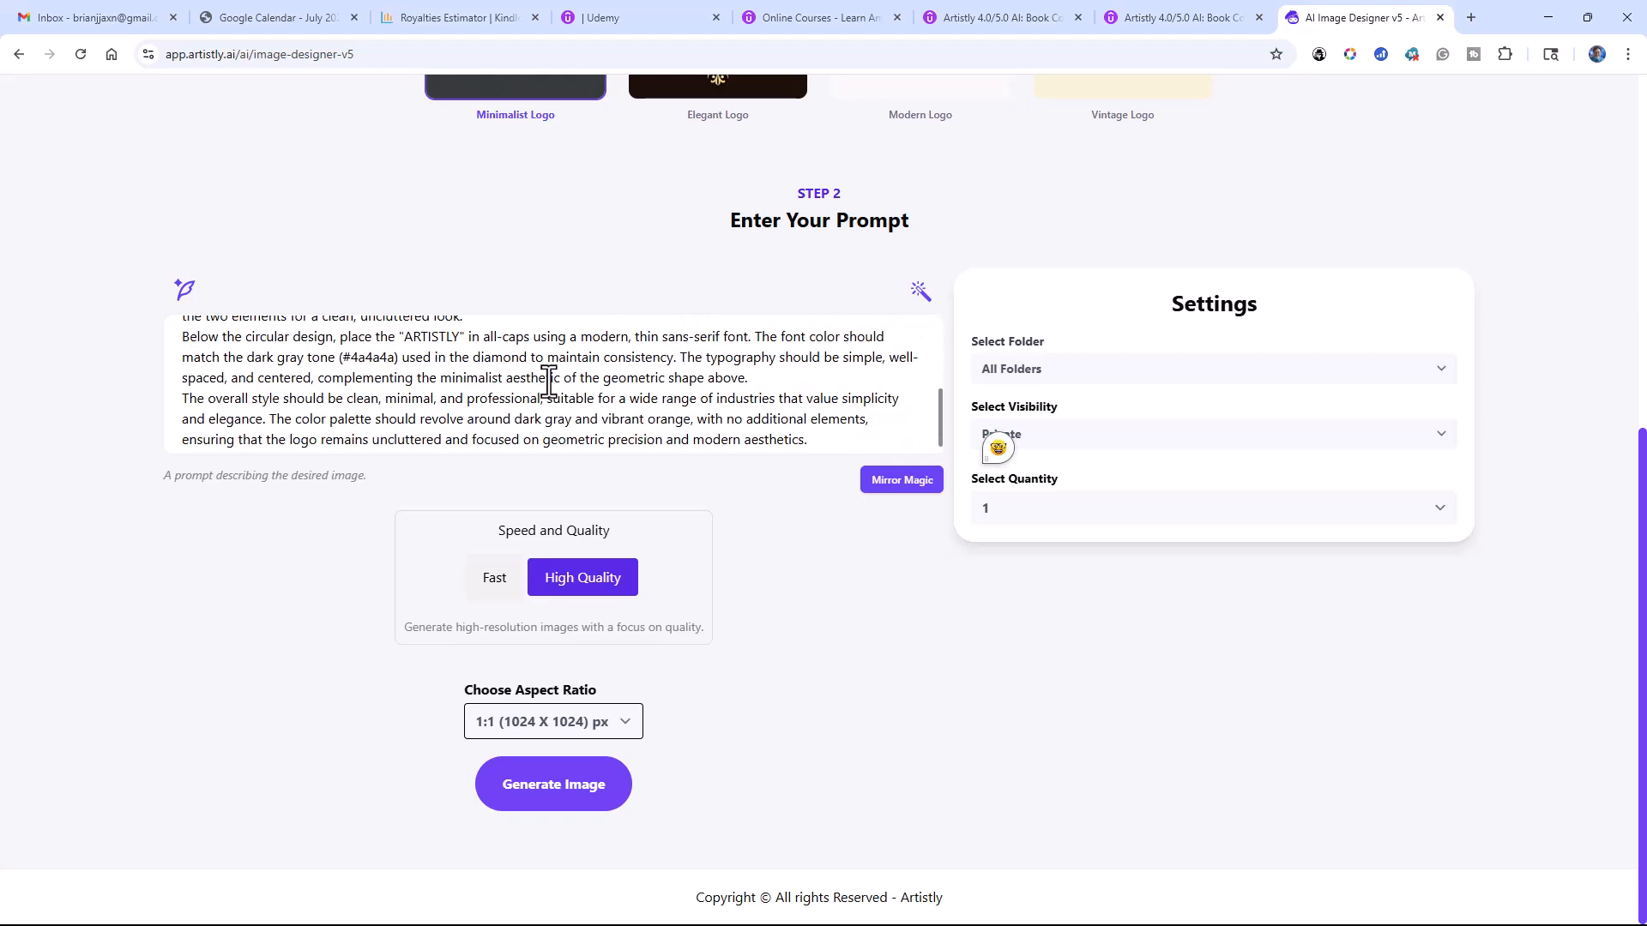
scroll(549, 381, "up", 1)
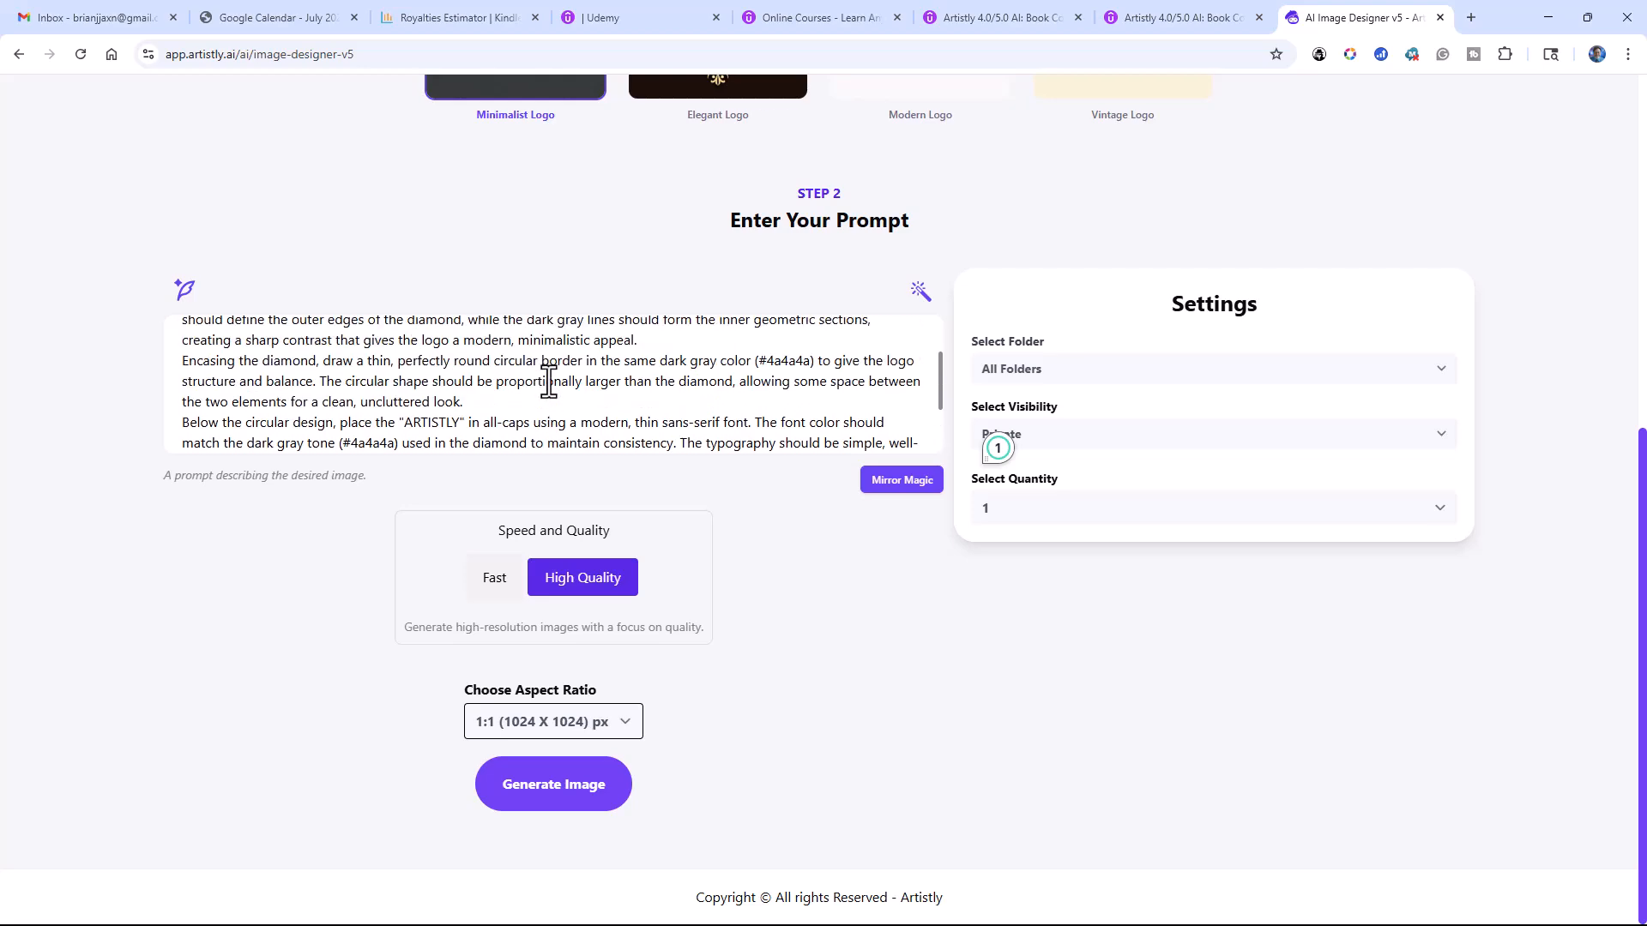
scroll(451, 403, "up", 2)
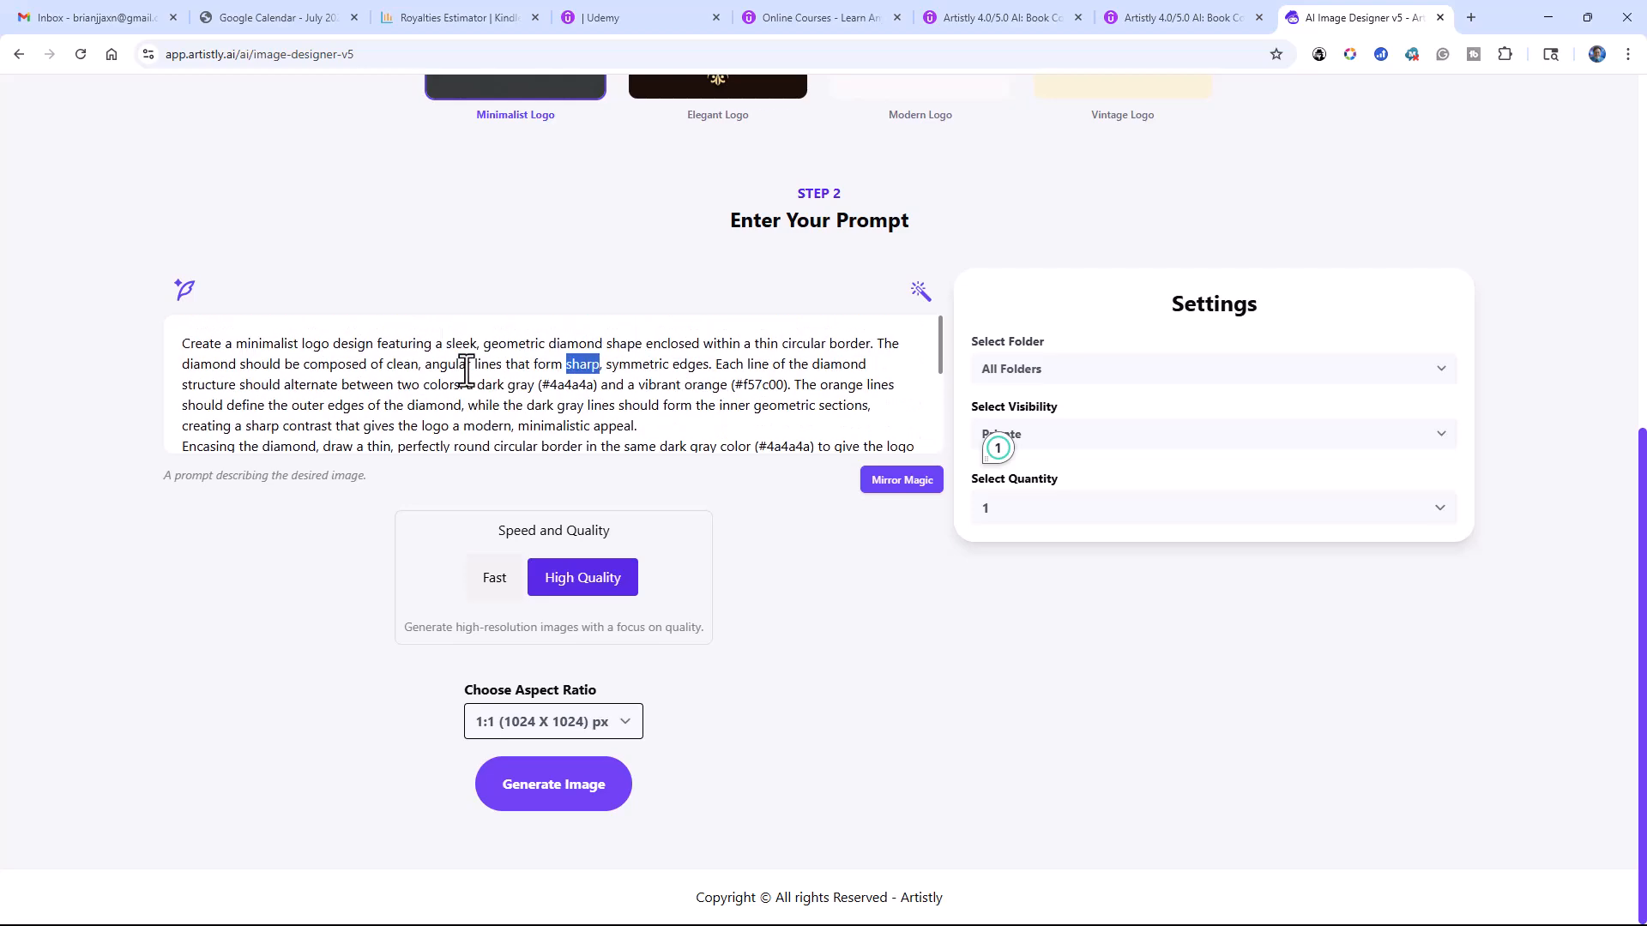
scroll(460, 331, "up", 3)
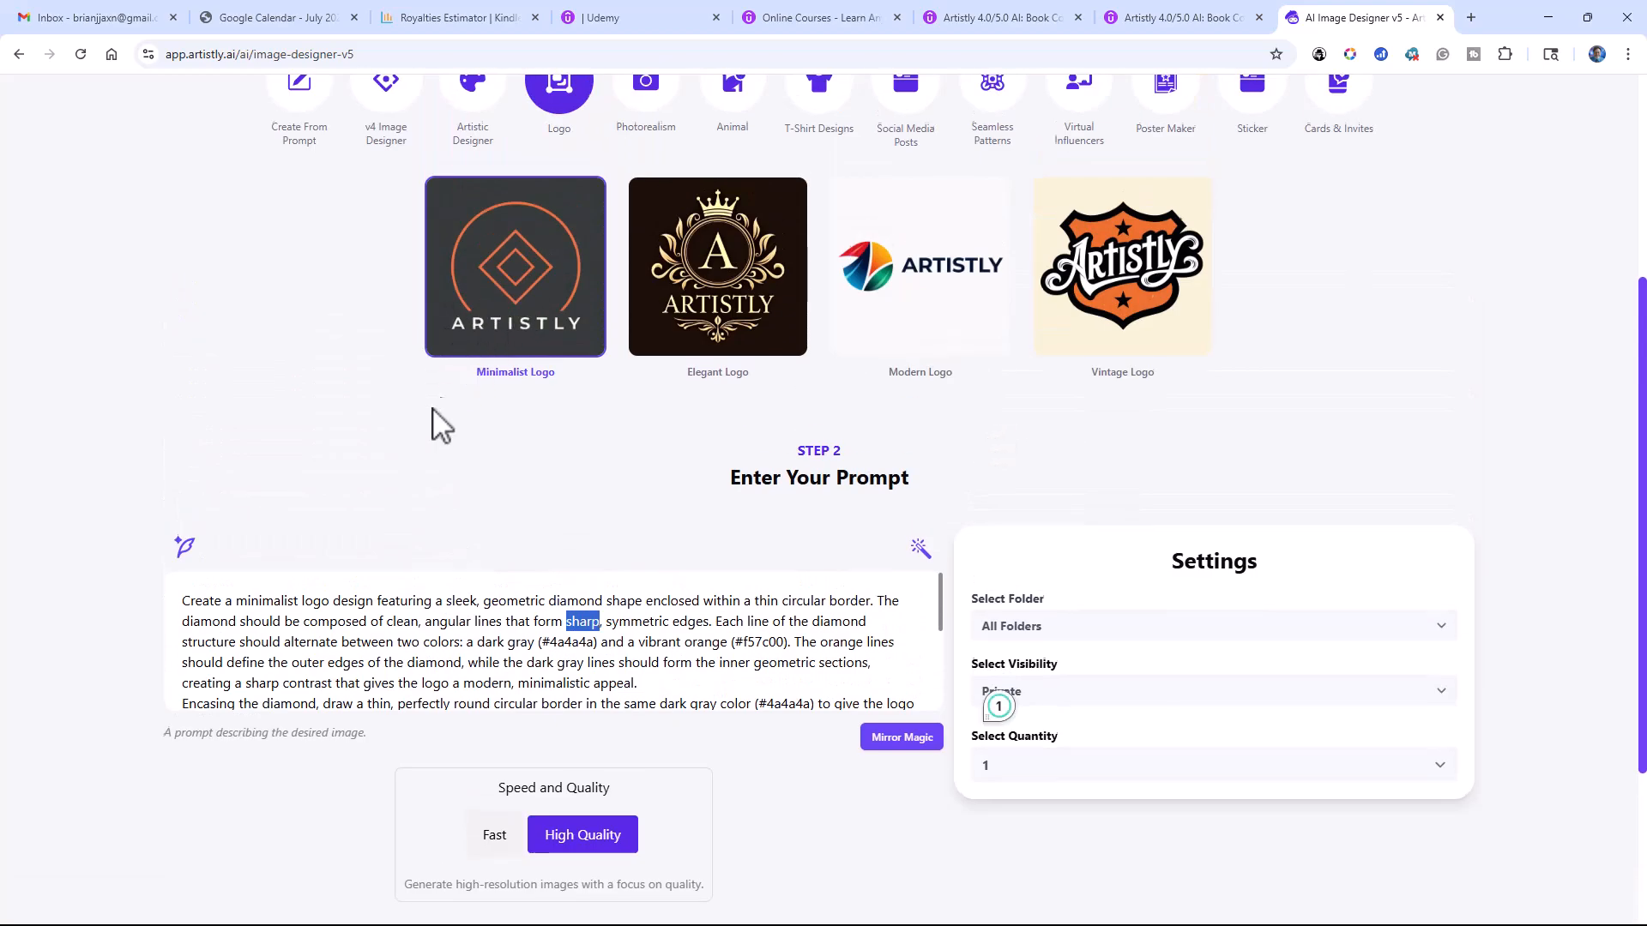
scroll(438, 414, "down", 2)
scroll(431, 437, "down", 1)
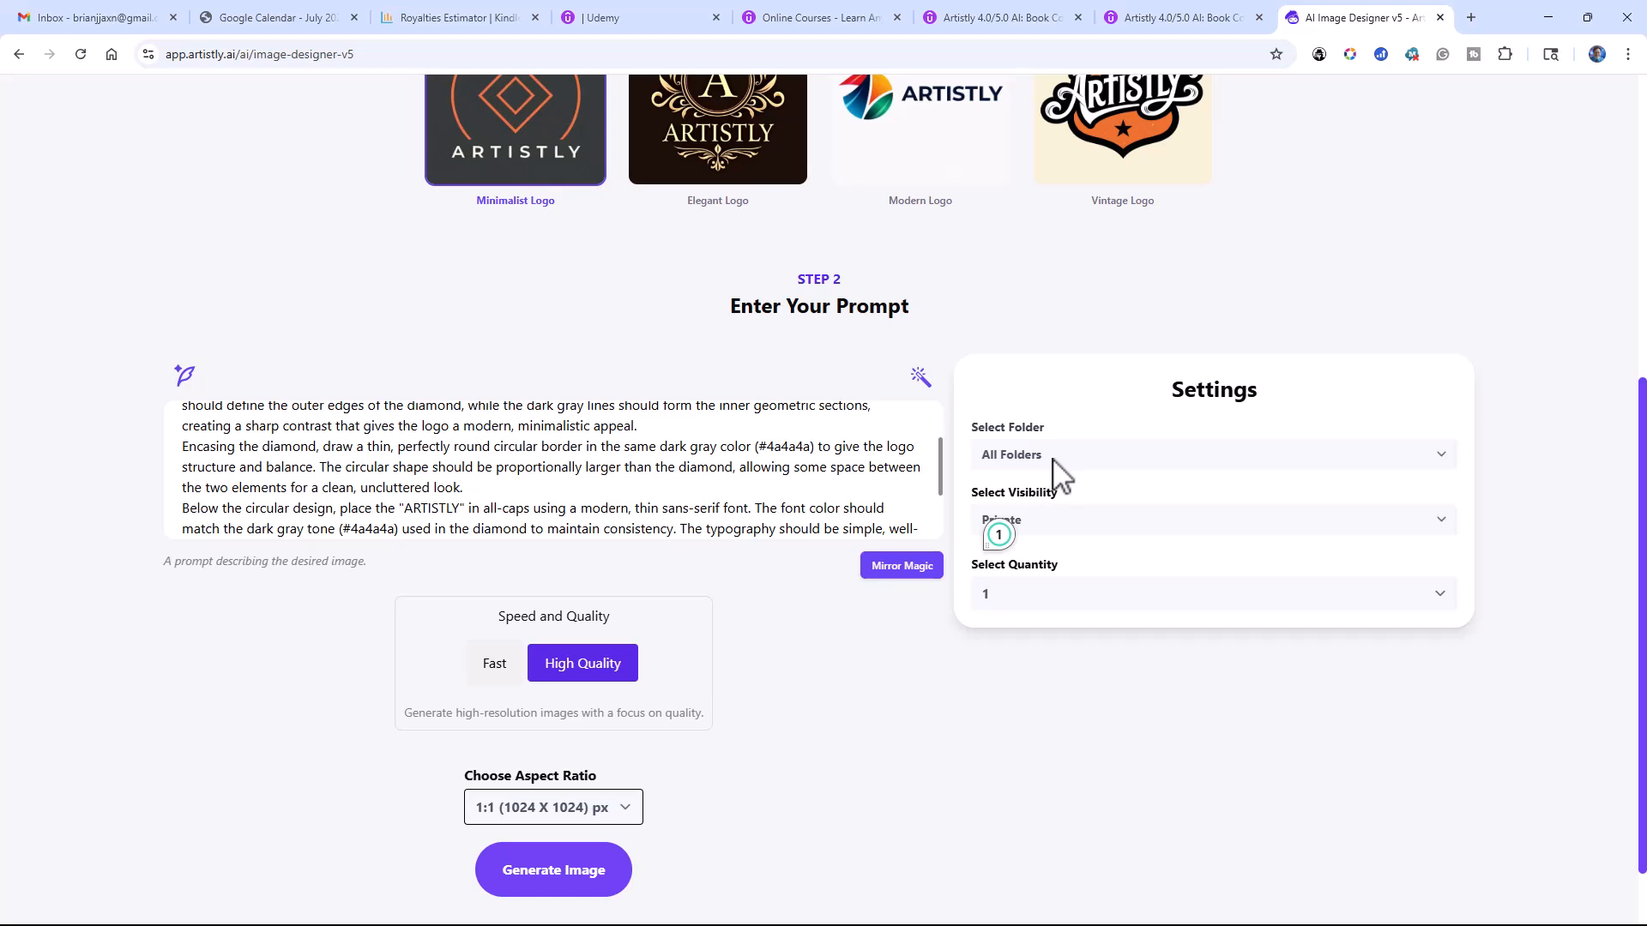
Step: Check which folders and aspect ratios are available for the logo image, keeping the current choices
left_click(1441, 465)
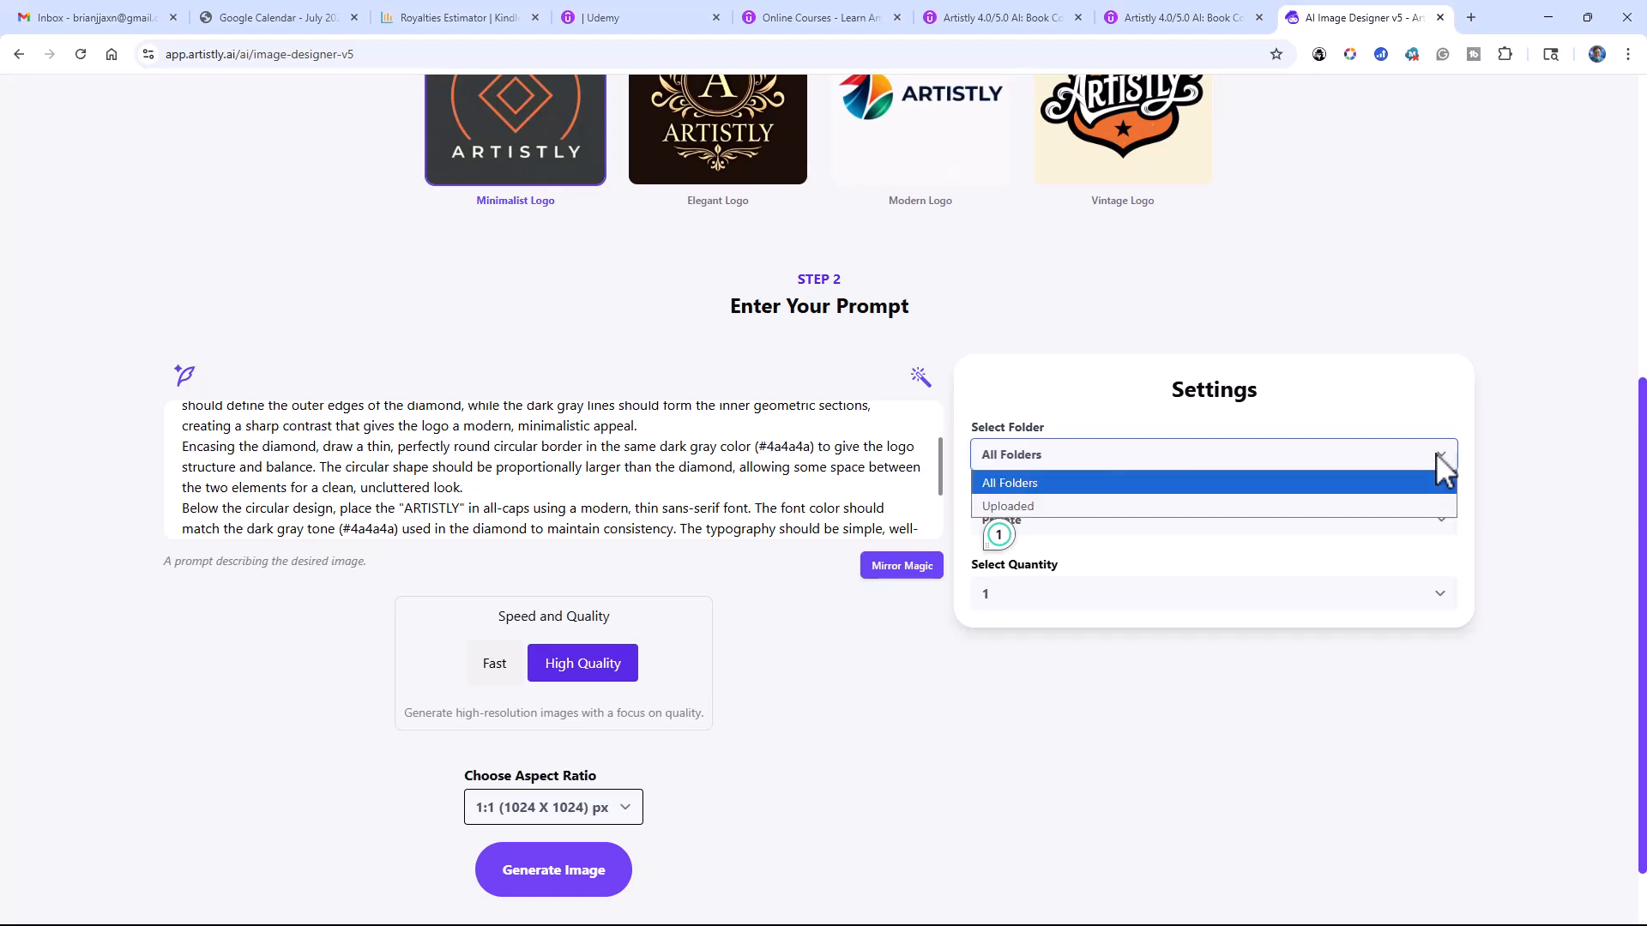
left_click(1039, 311)
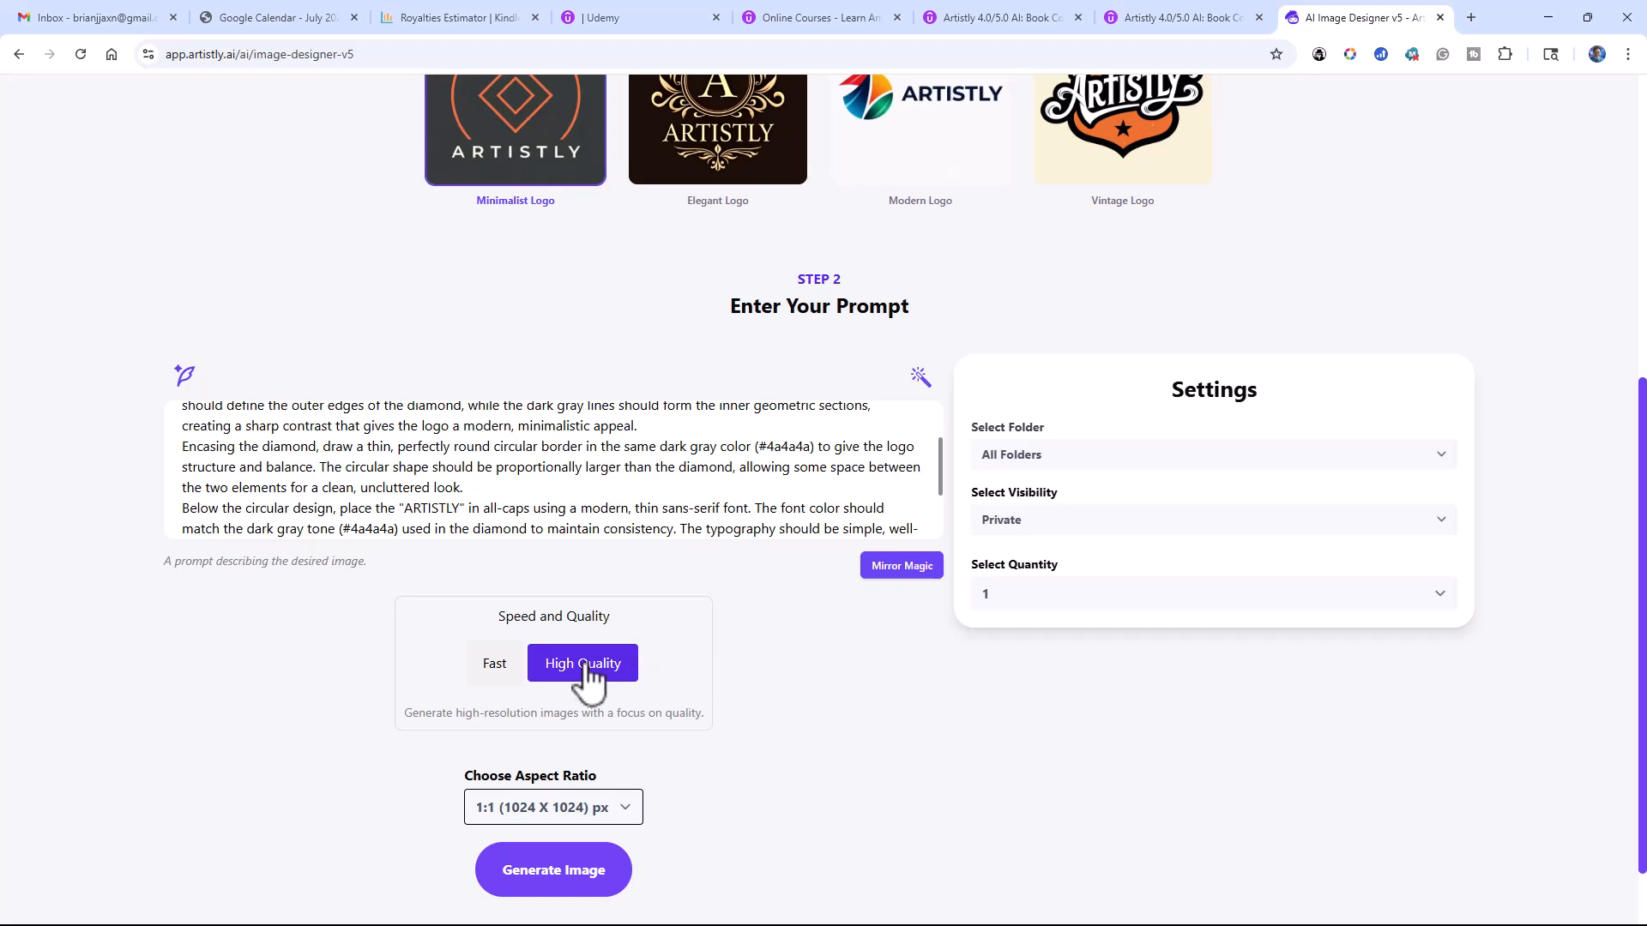
left_click(625, 806)
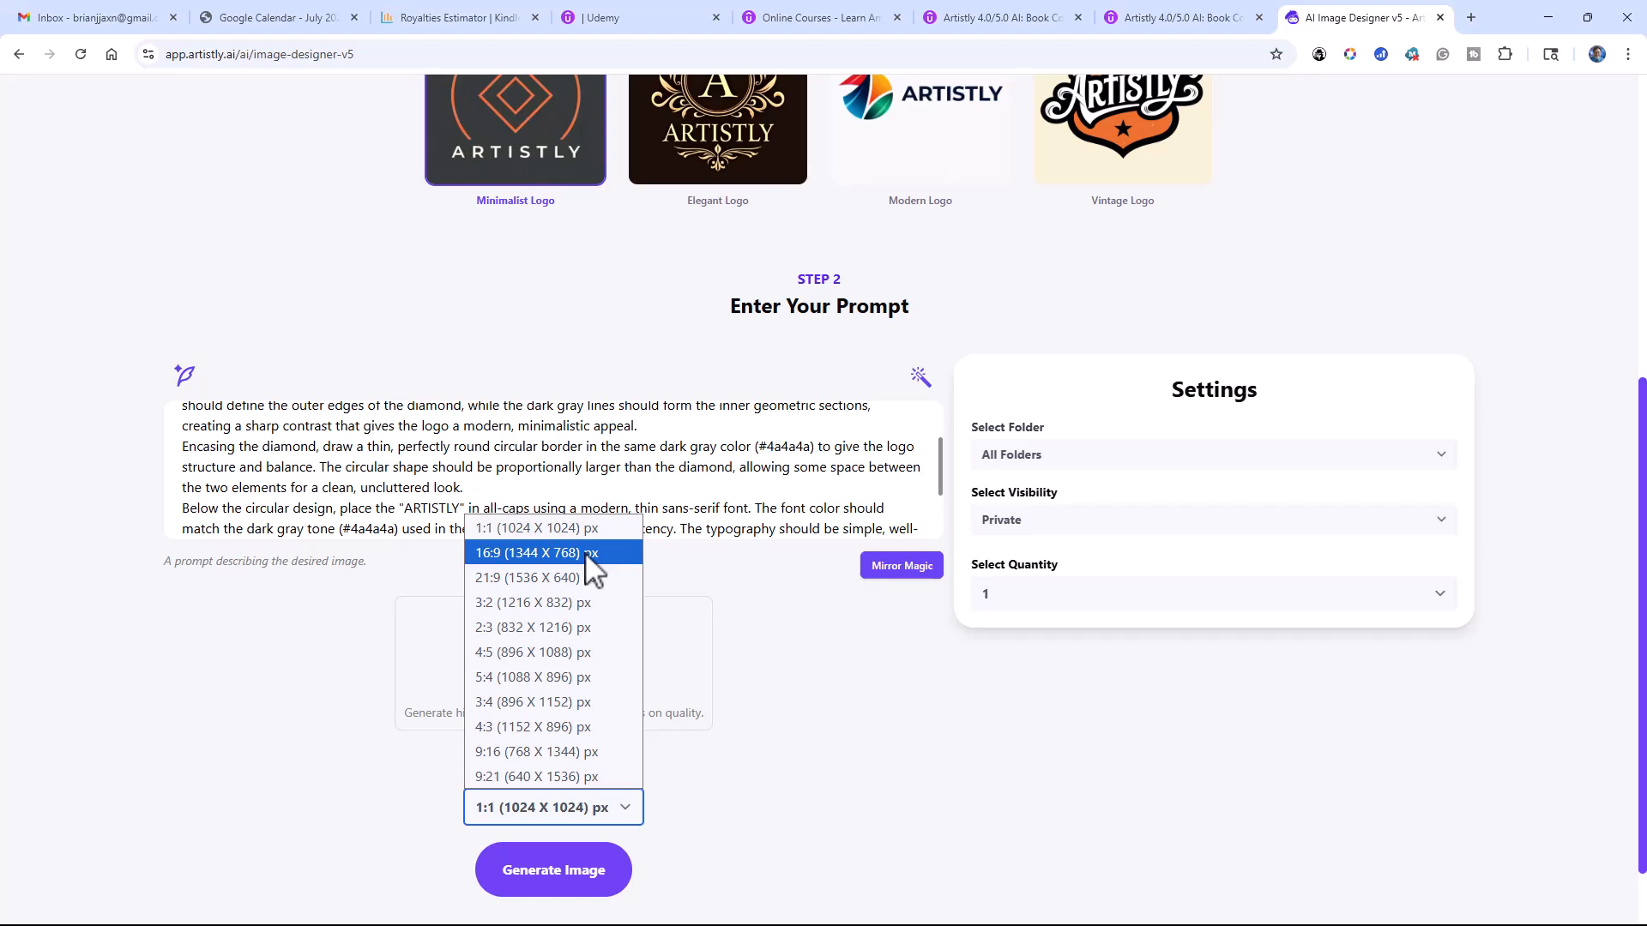
left_click(745, 582)
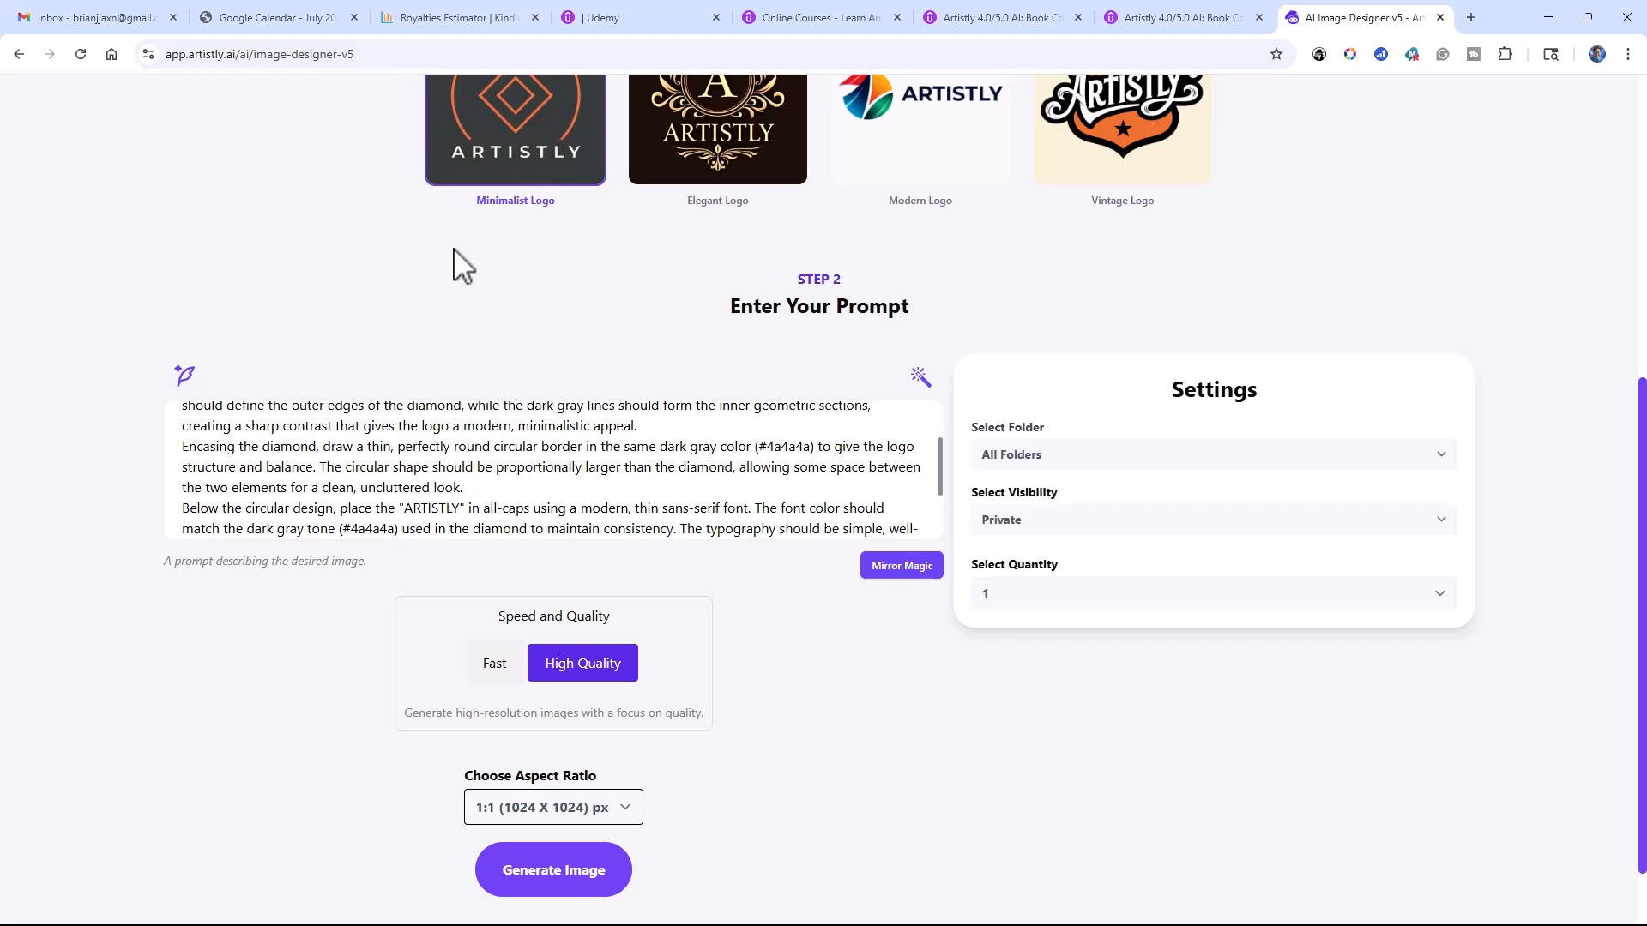
Step: Replace the sample brand text "ARTISTLY" in the logo prompt with the person's full name in capitals
scroll(461, 261, "up", 2)
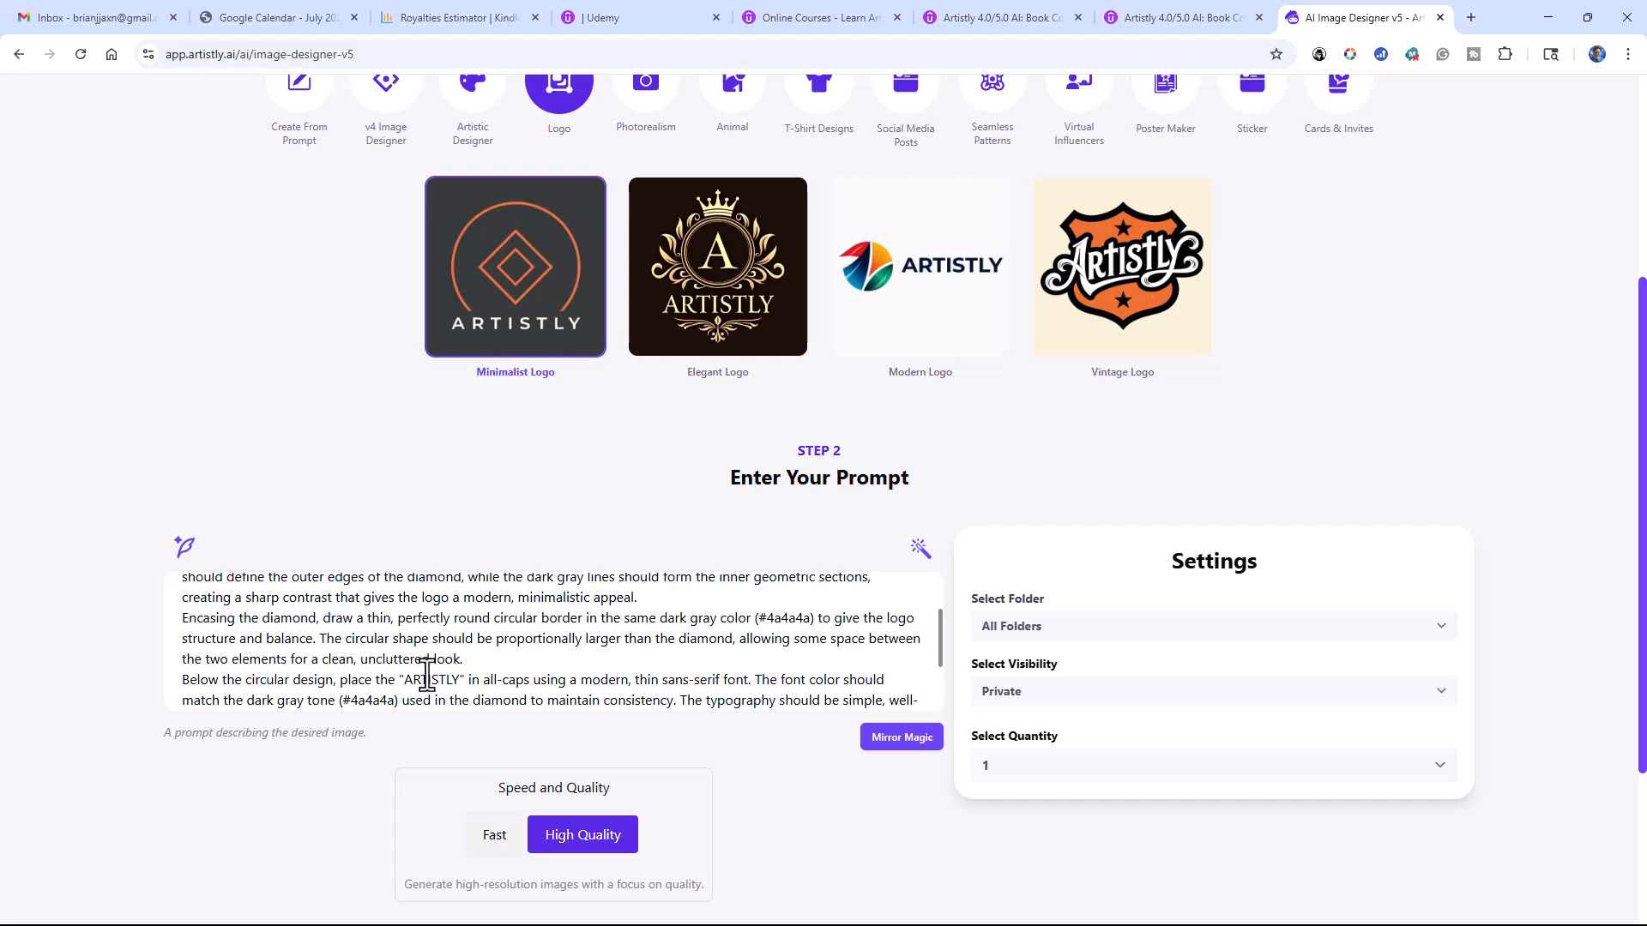
left_click_drag(408, 682, 462, 683)
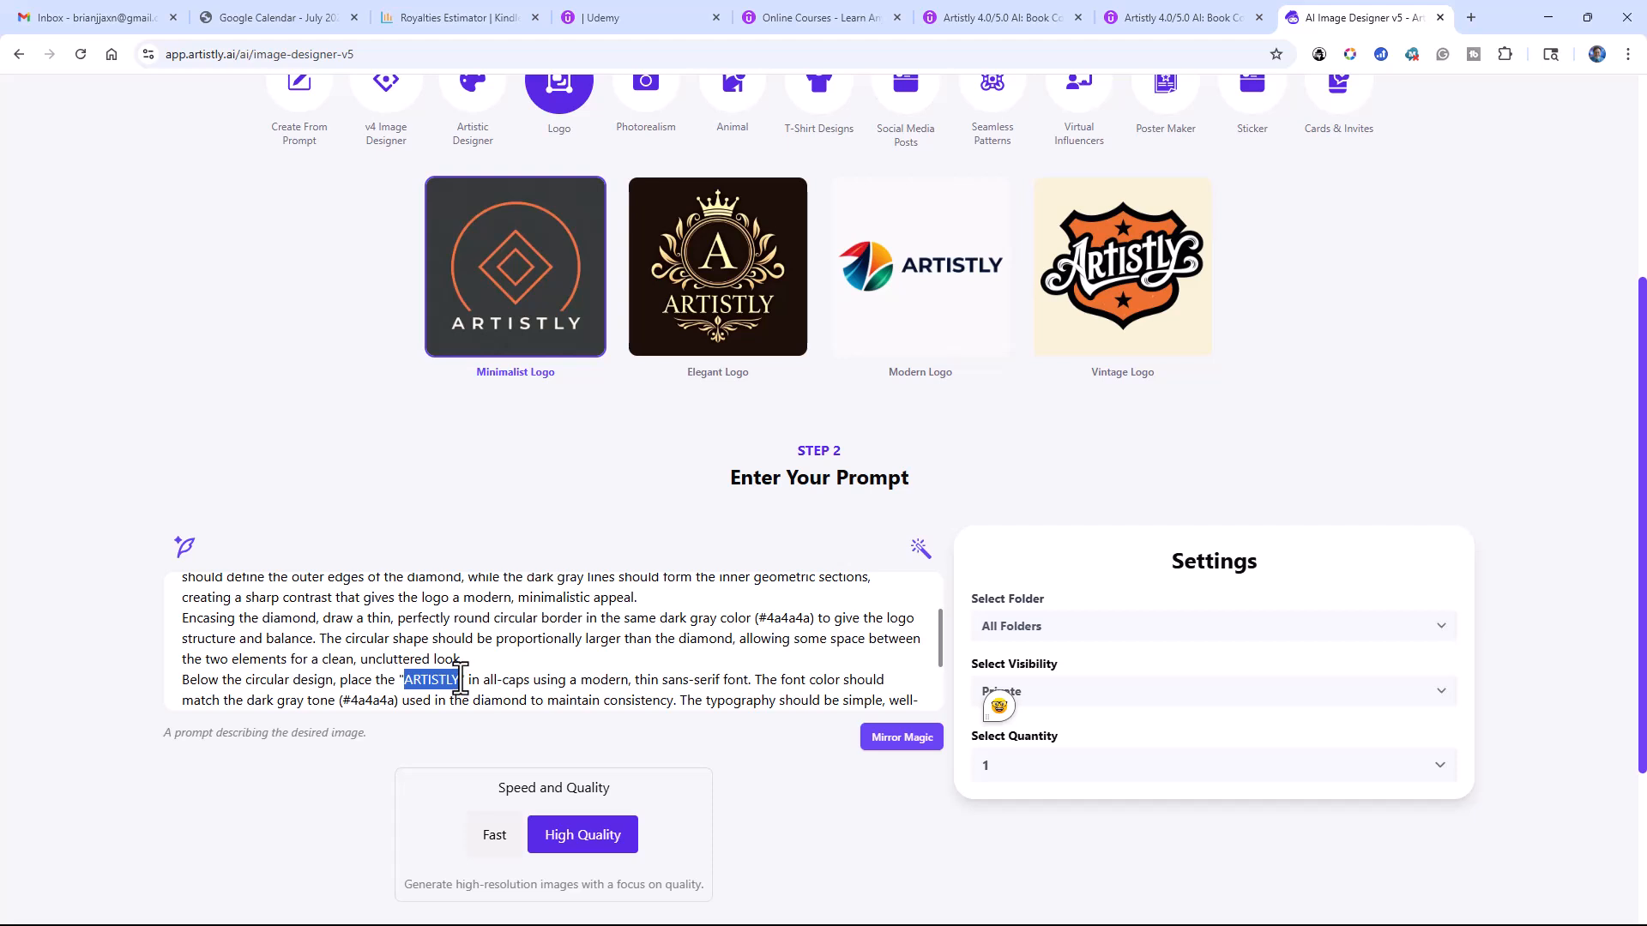
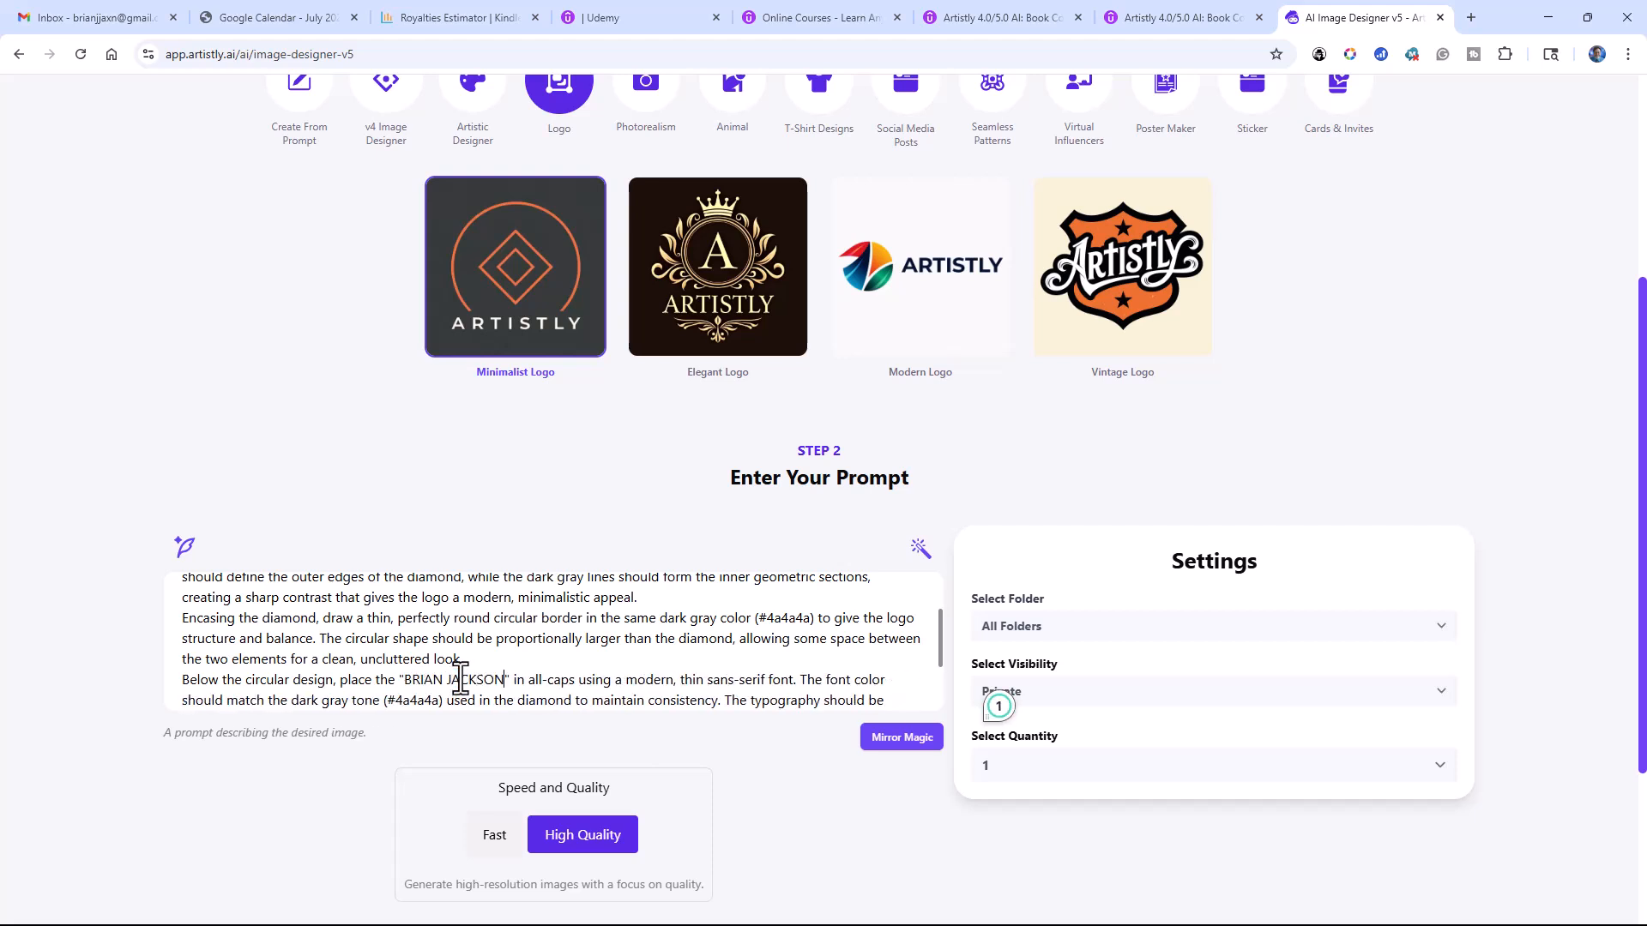
Step: Look at the Mirror Magic image description options, close them, and reread the end of the edited prompt
left_click(884, 739)
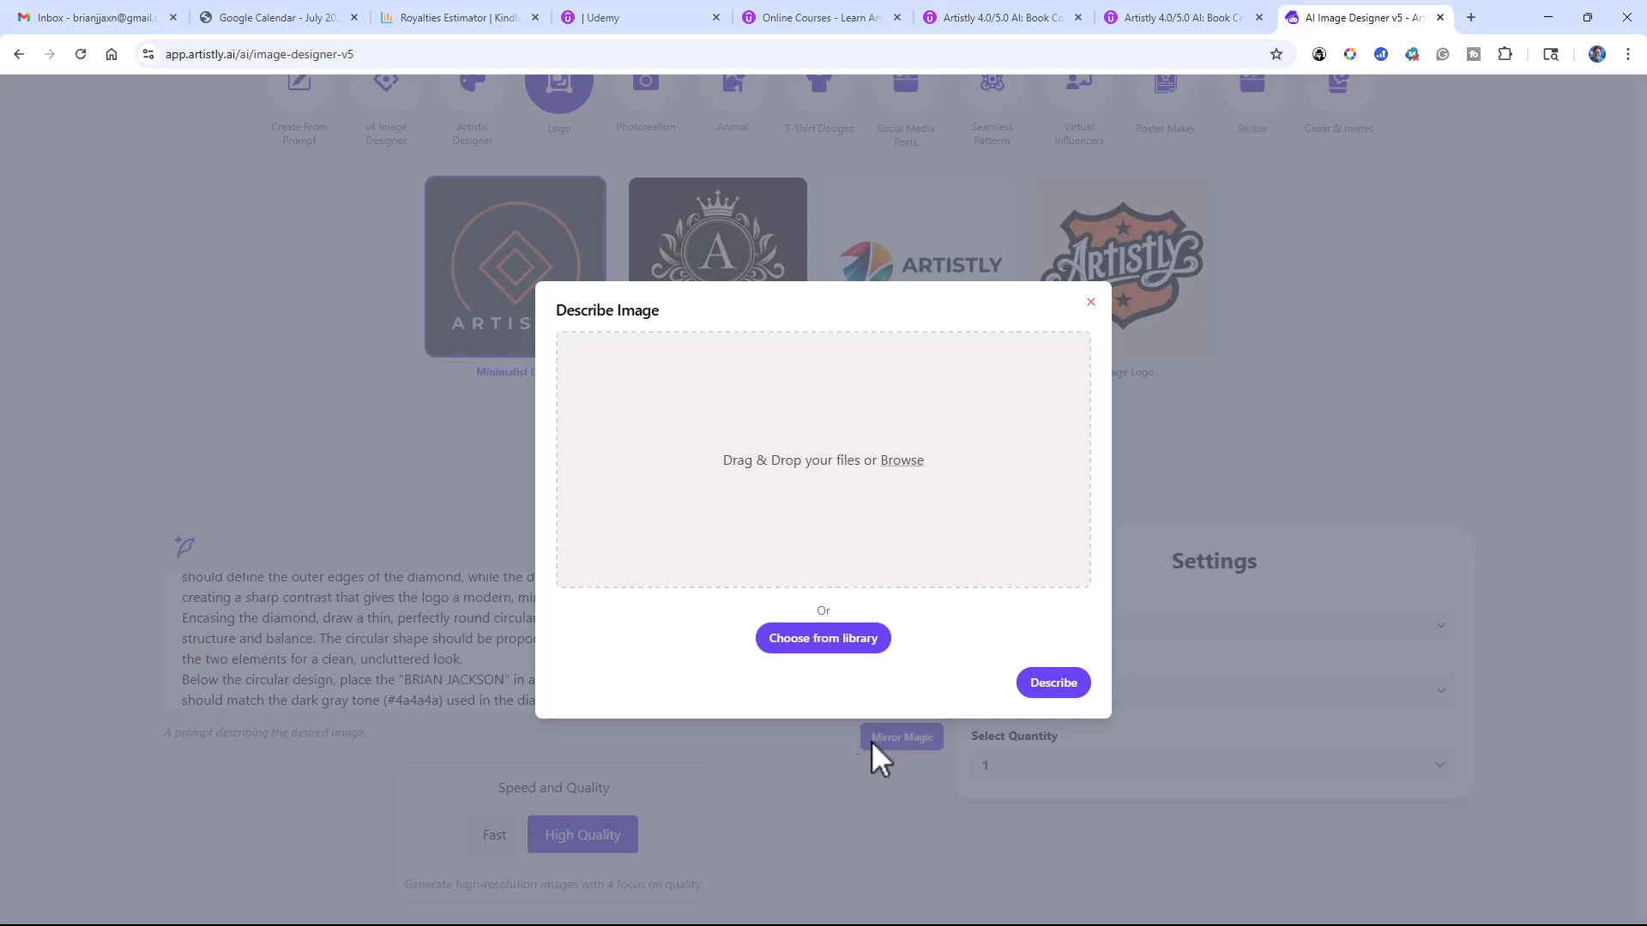
left_click(1092, 302)
scroll(678, 620, "down", 2)
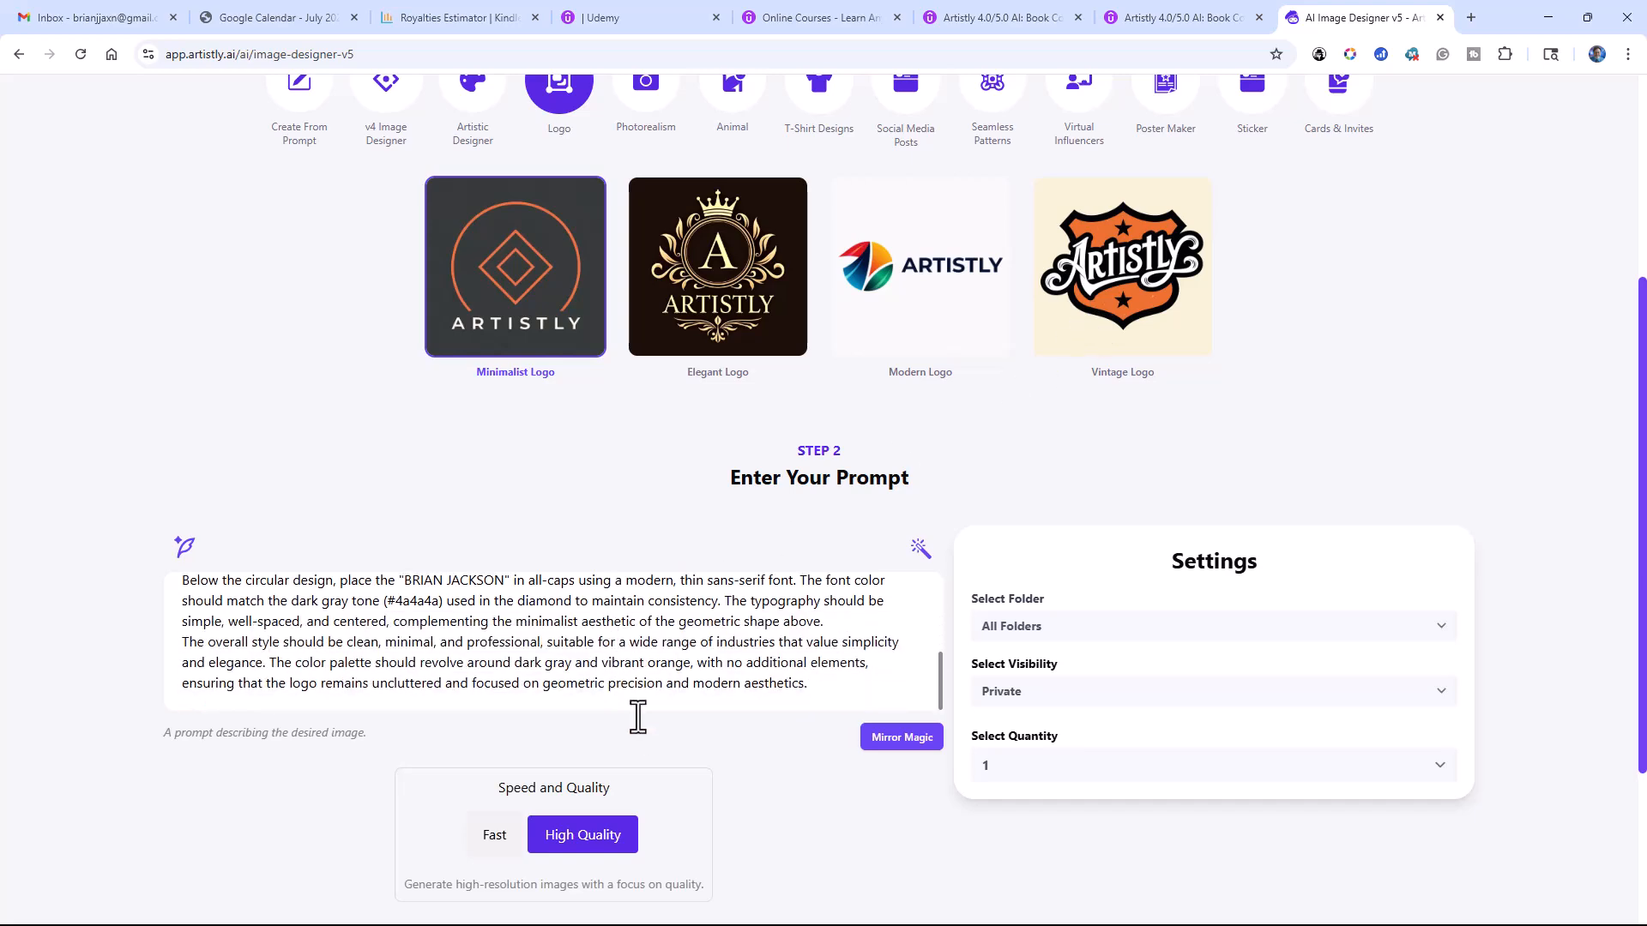
scroll(629, 711, "down", 3)
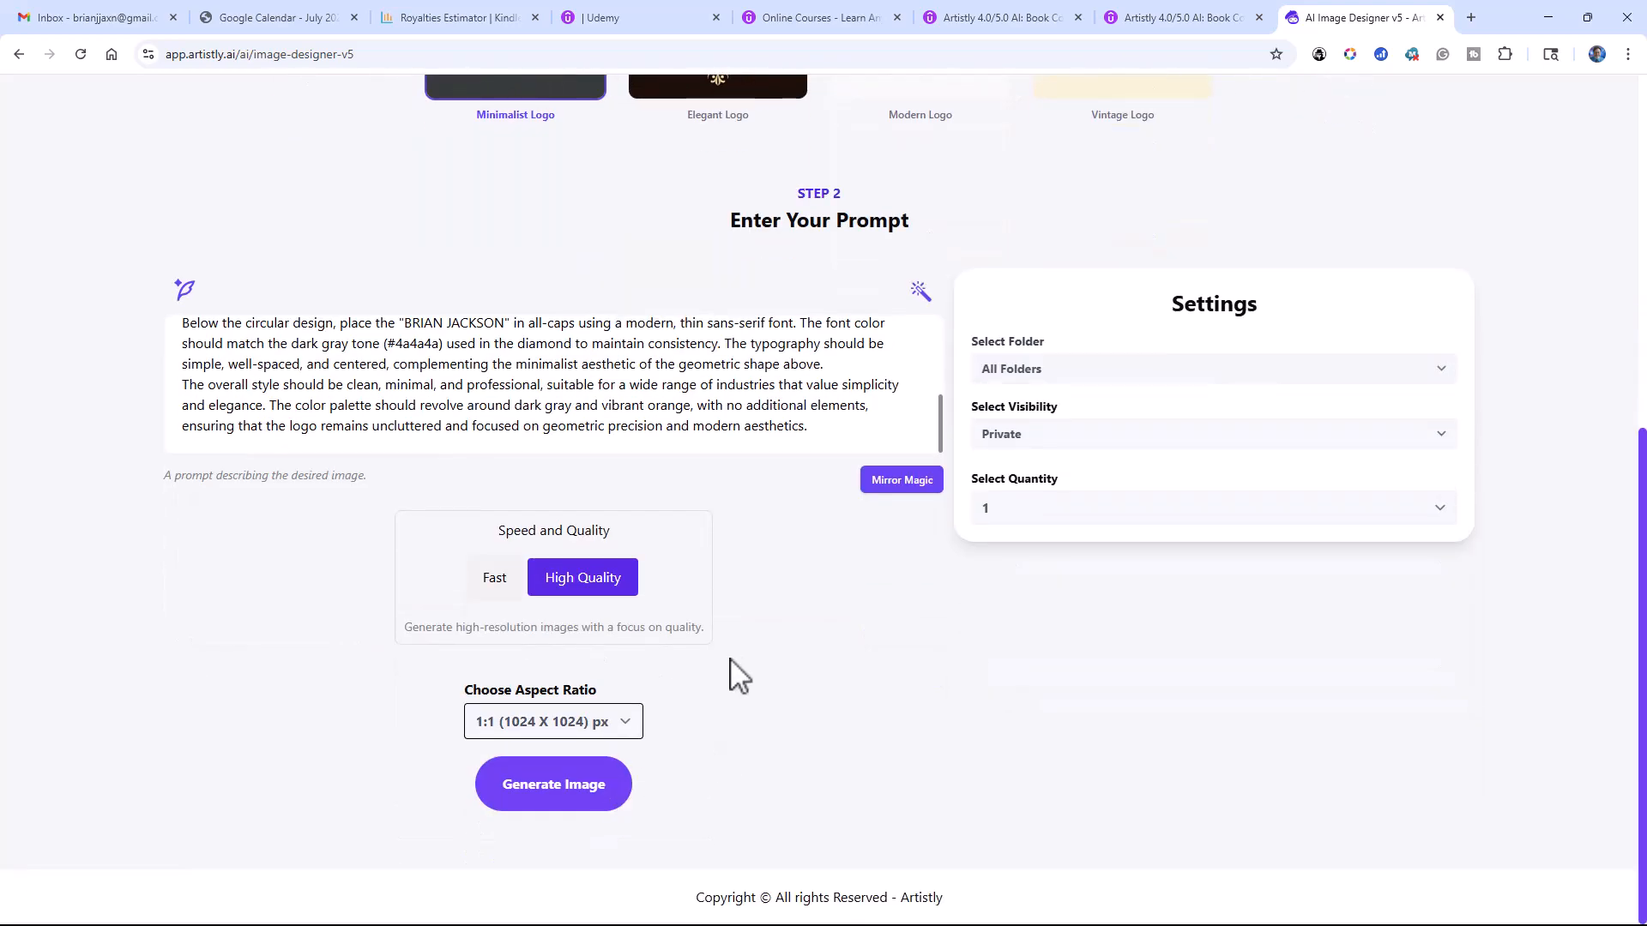
Step: Generate the minimalist logo image from the edited prompt
scroll(735, 669, "up", 1)
scroll(704, 519, "up", 5)
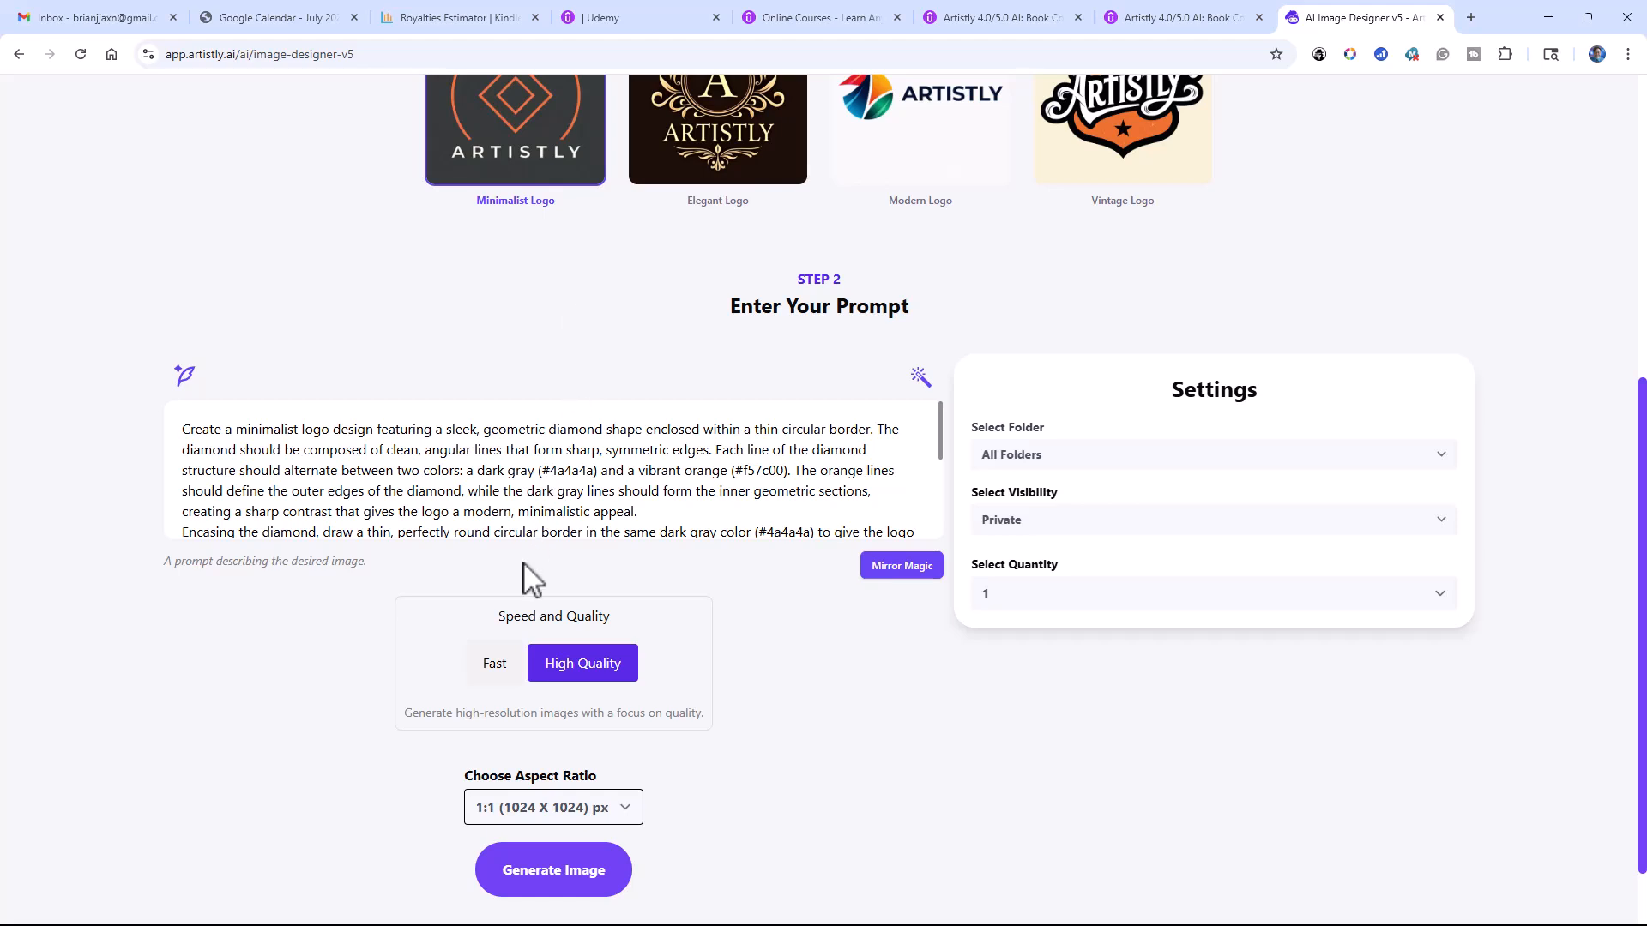
scroll(395, 664, "down", 1)
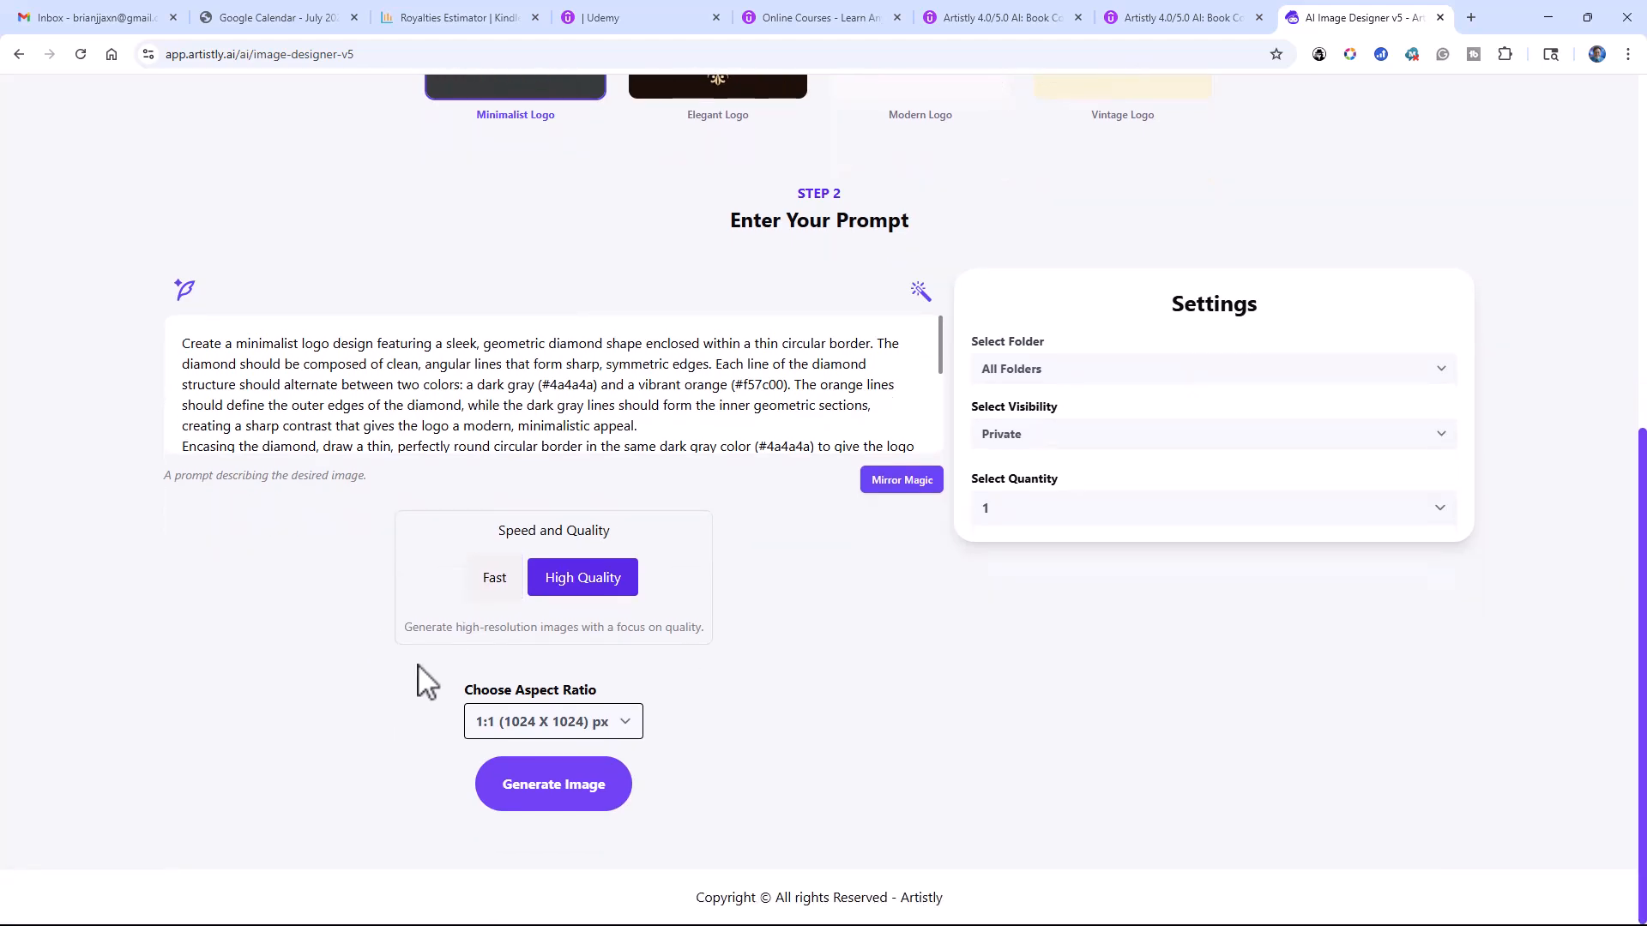
left_click(546, 788)
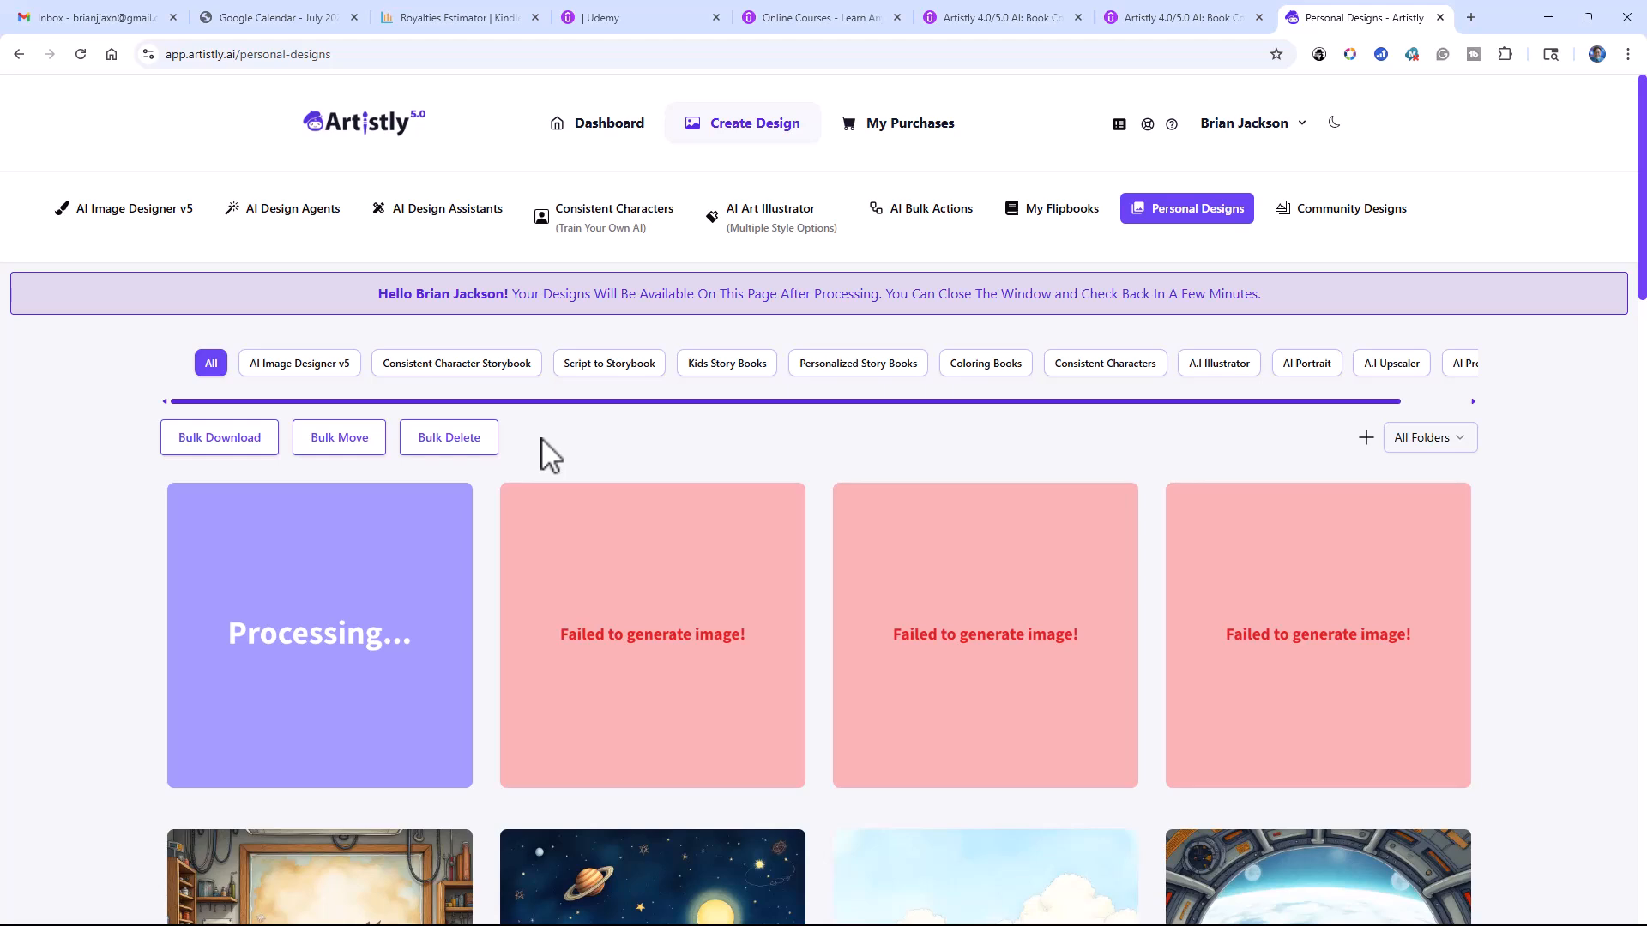
mouse_move(367, 530)
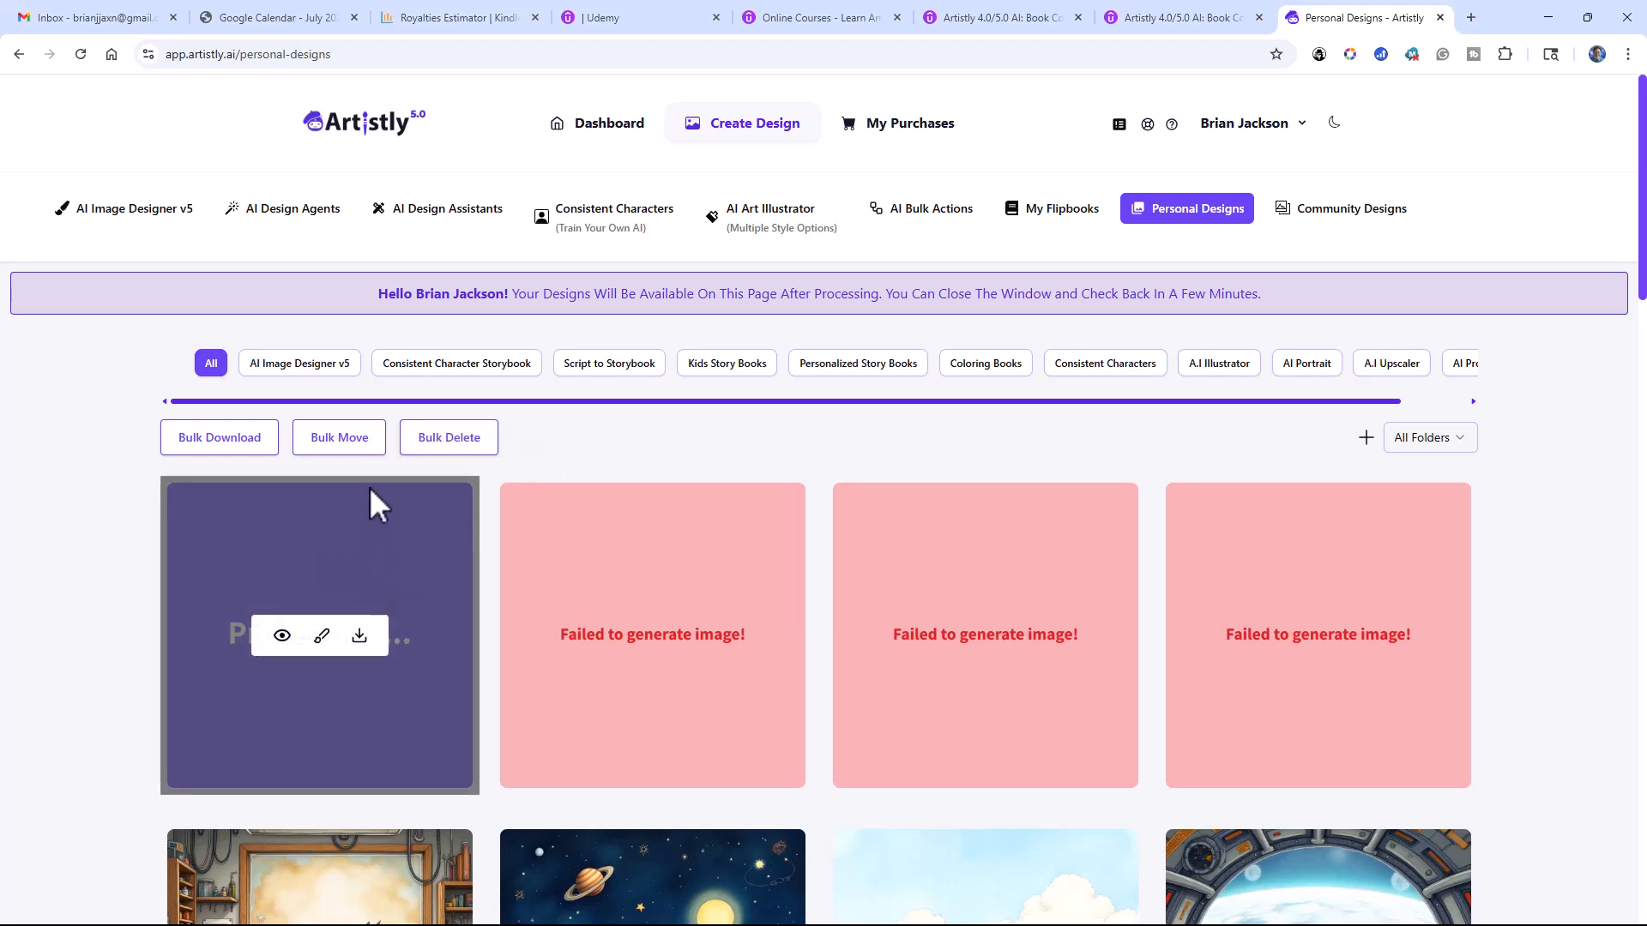
Step: Start another design in AI Image Designer v5, using the Animal category and the Animal Cooking style
left_click(155, 213)
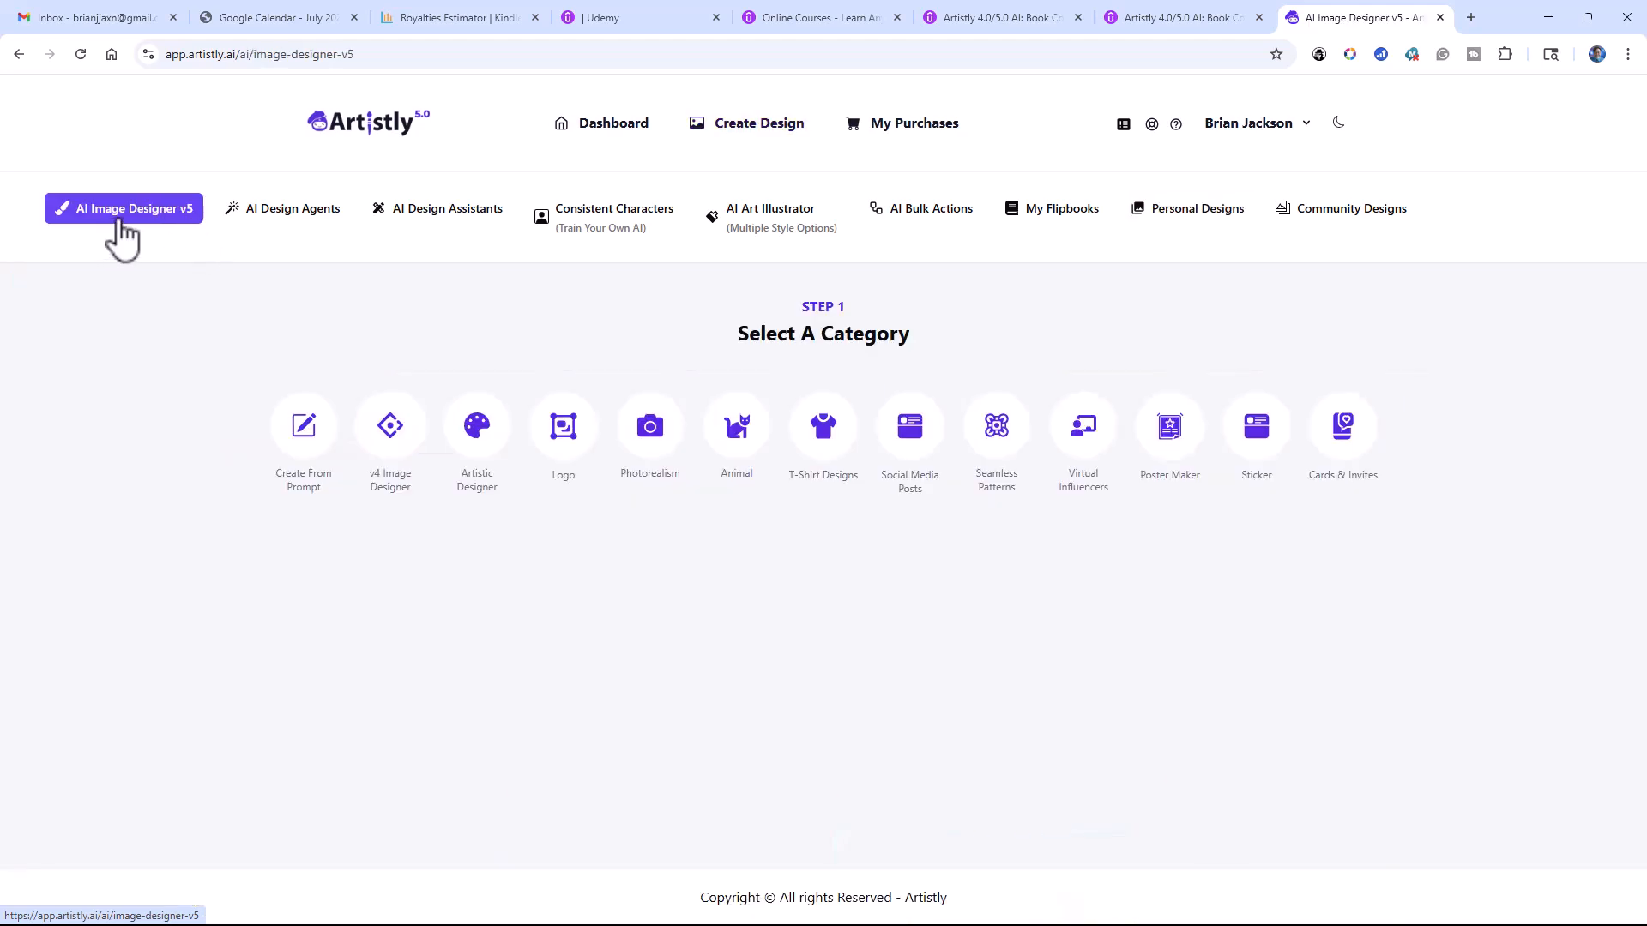
left_click(736, 439)
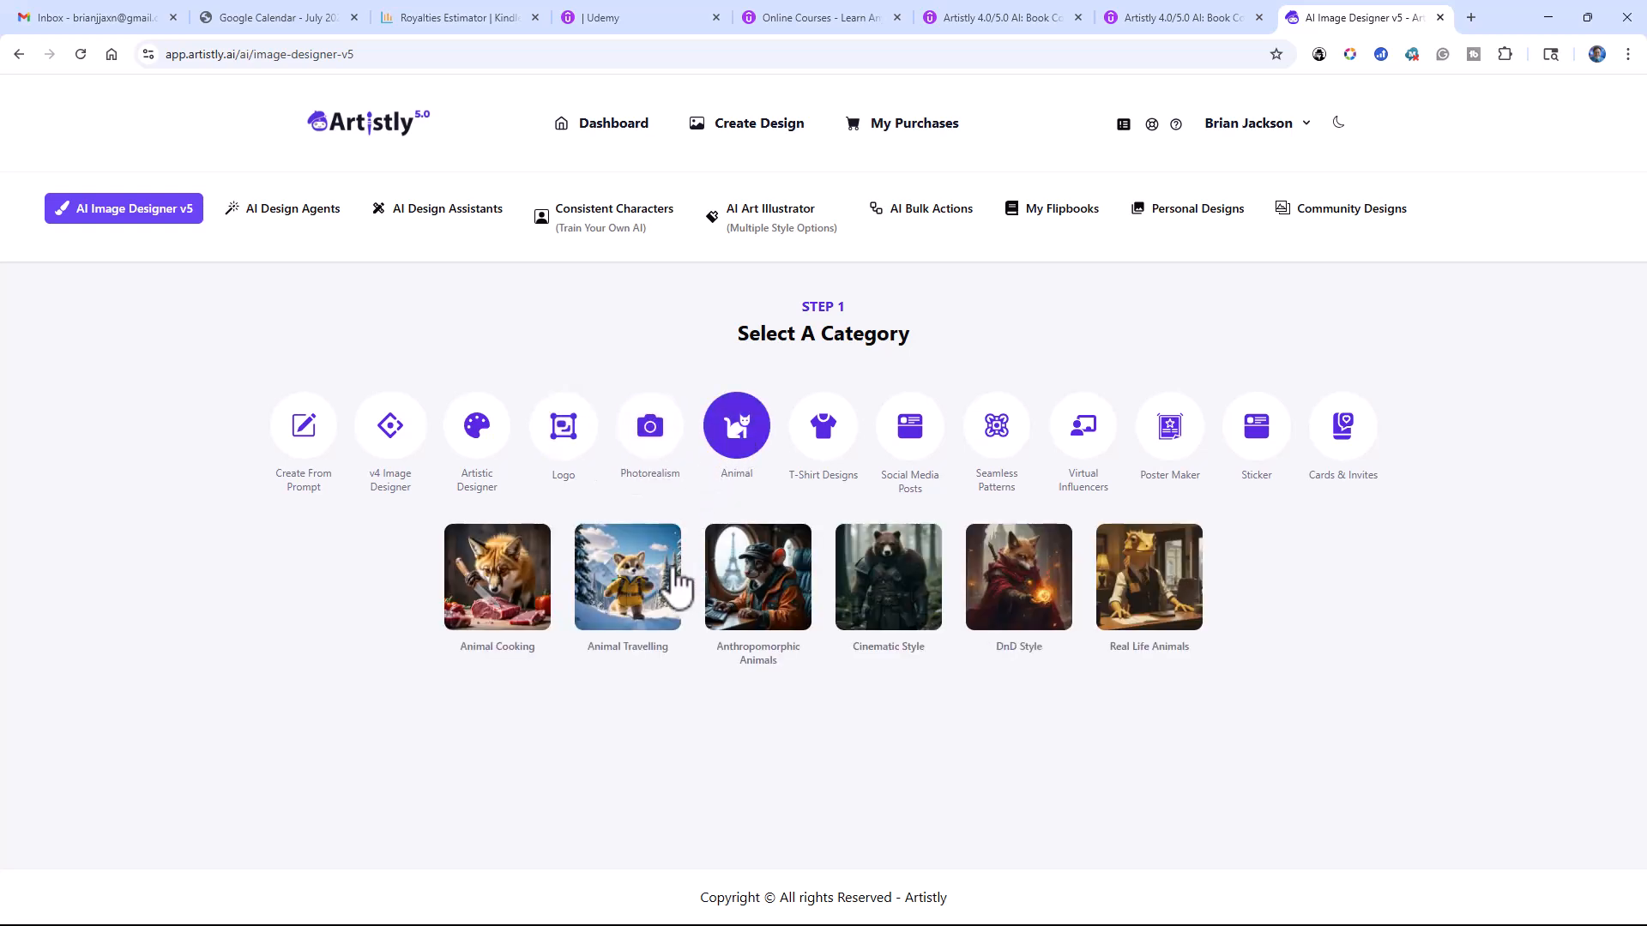
left_click(496, 582)
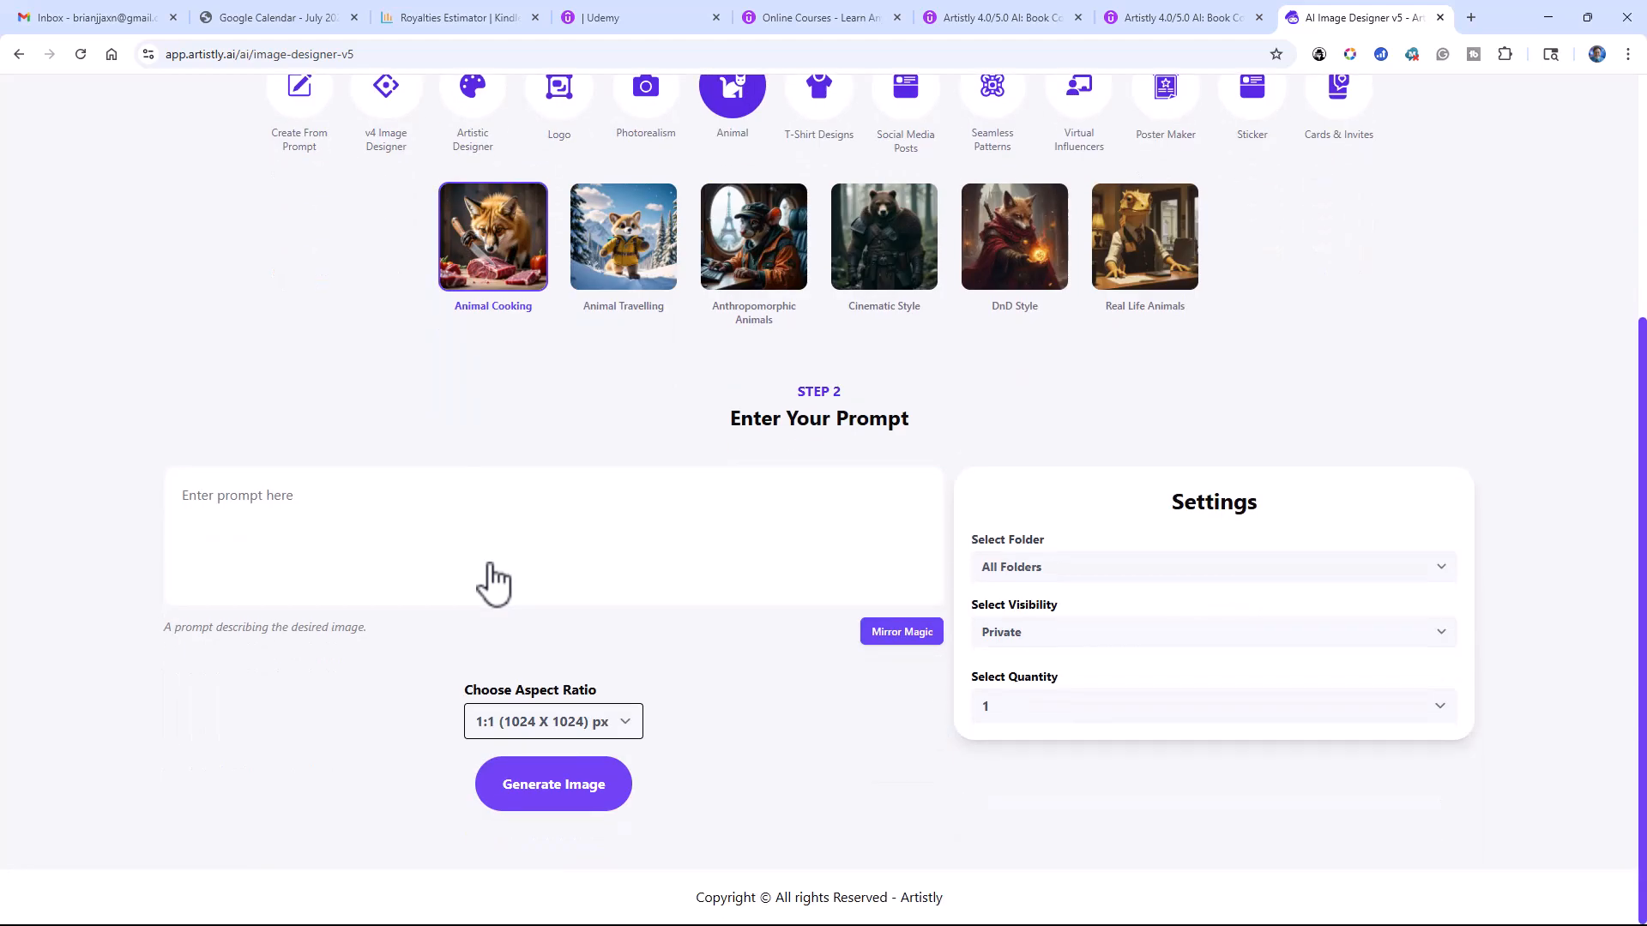
Step: Enter the prompt "Show a cat cooking a dog." and generate the animal image
left_click(359, 500)
type("Show a cat")
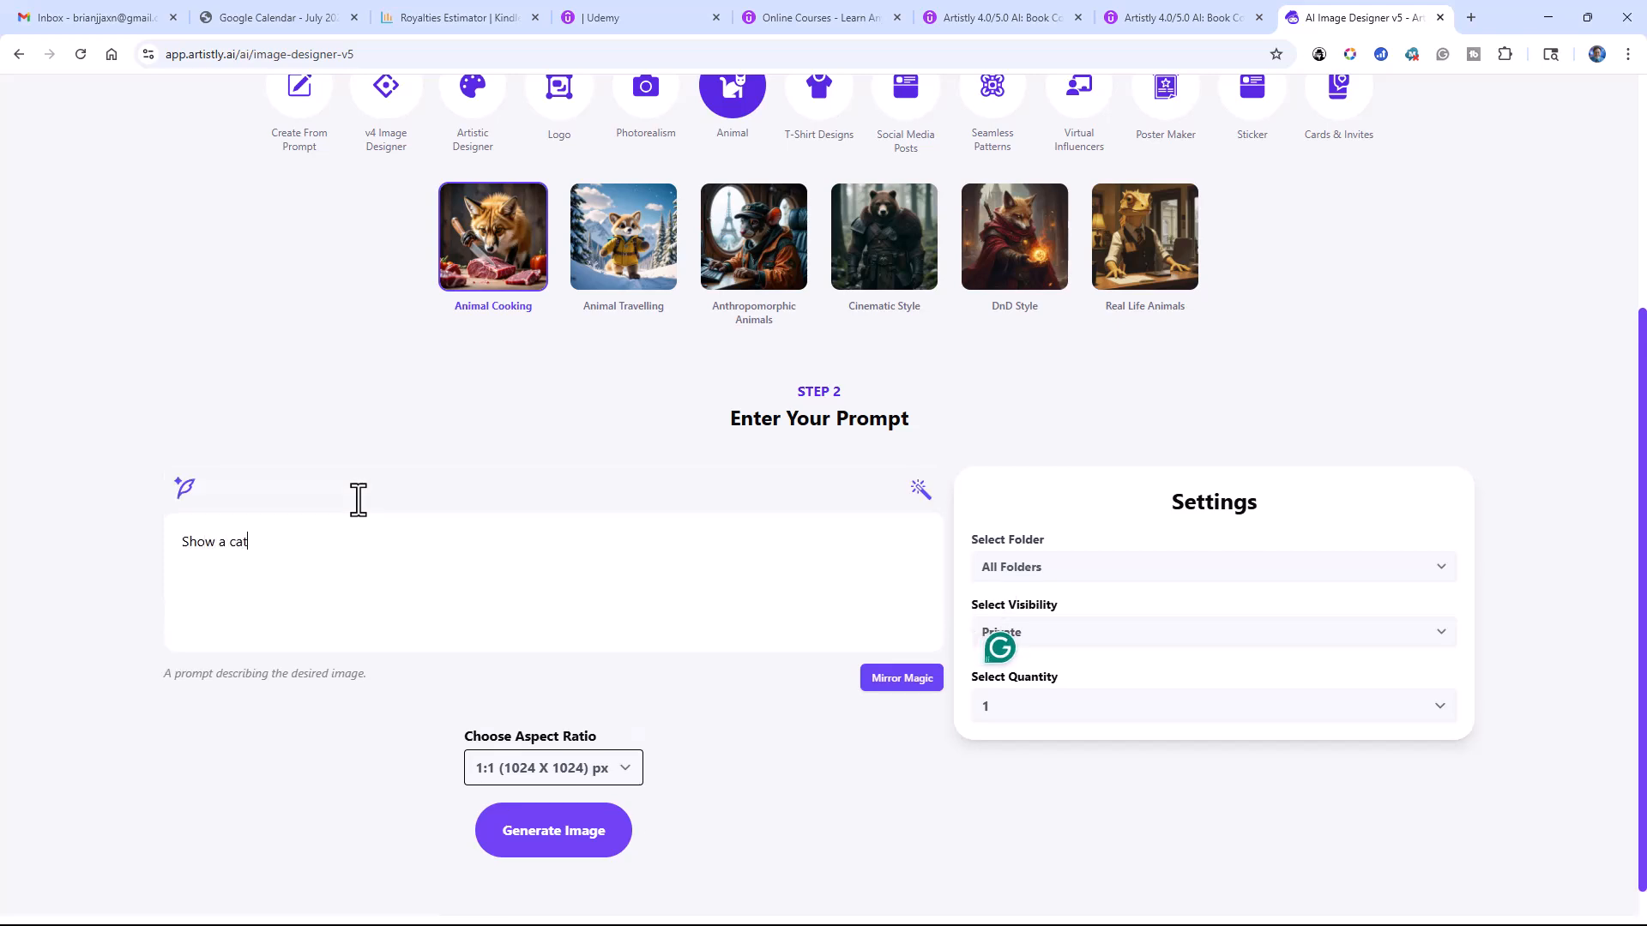
type(" cooking a dog.")
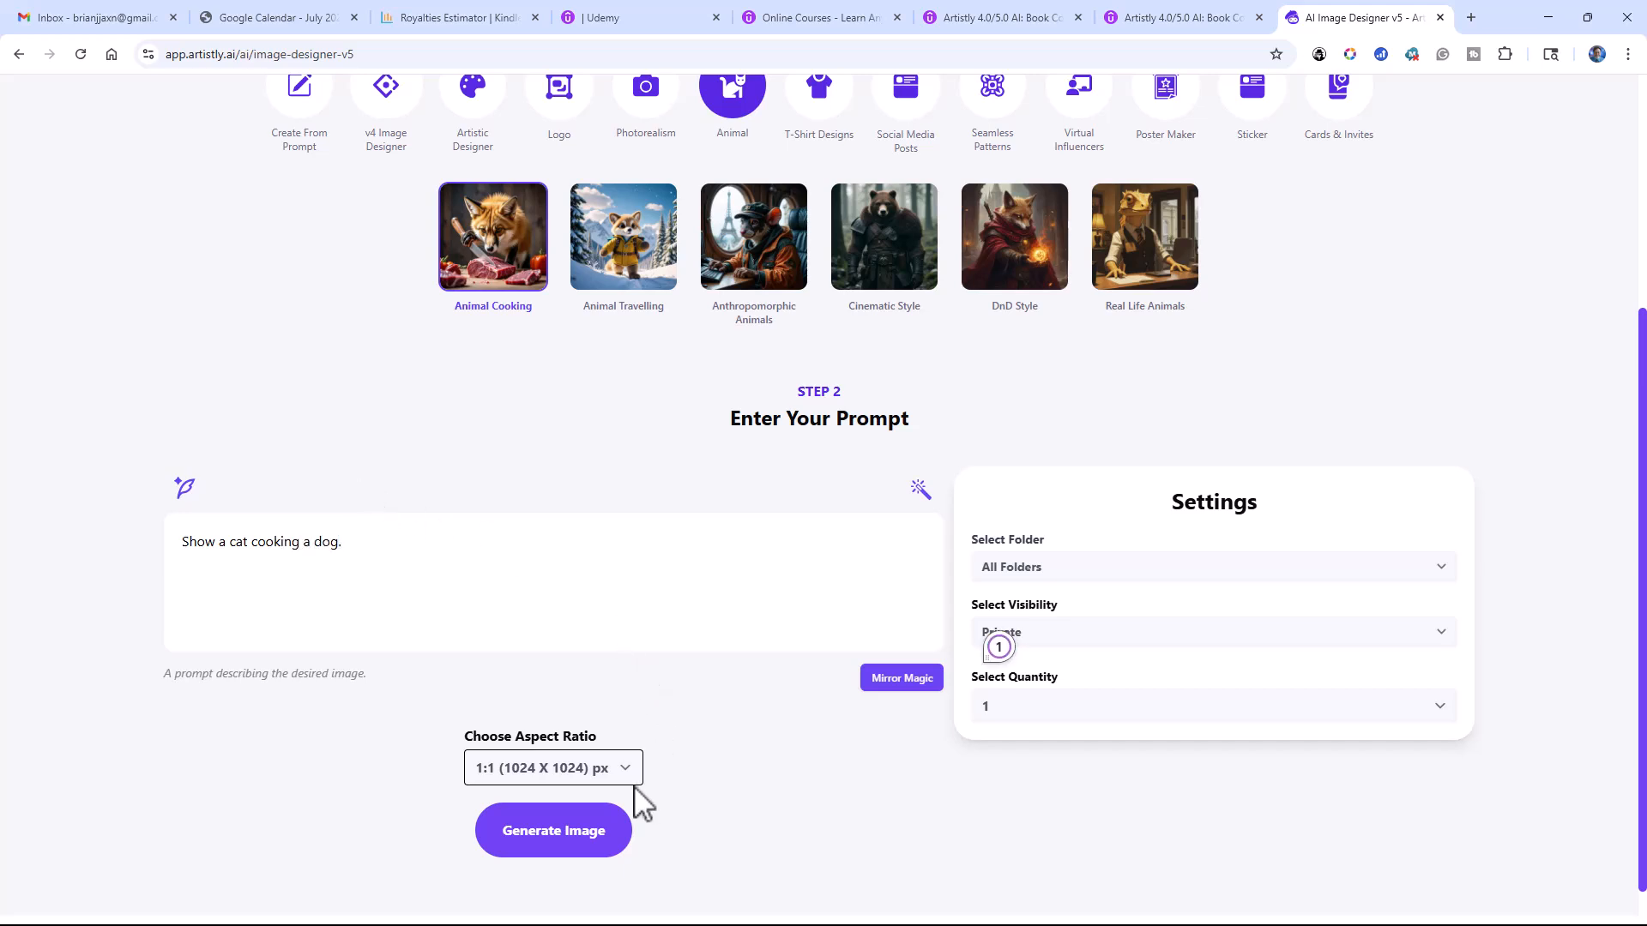
left_click(564, 825)
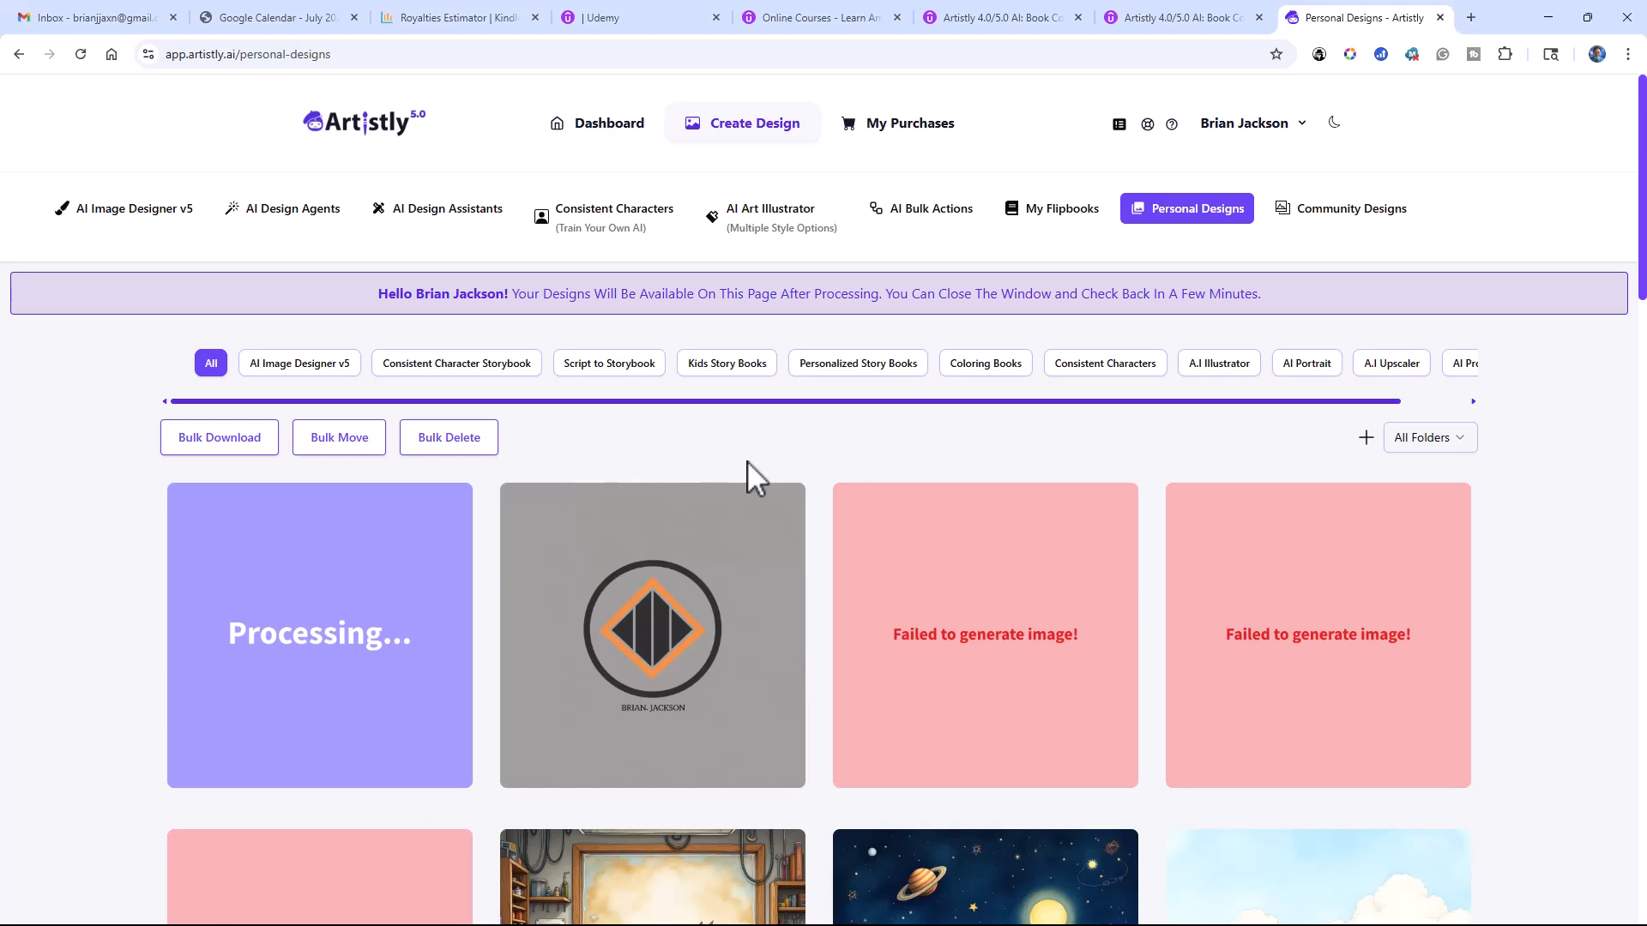
Step: Switch to the AI Design Agents and start a new story in the Script To Storybook category
left_click(150, 213)
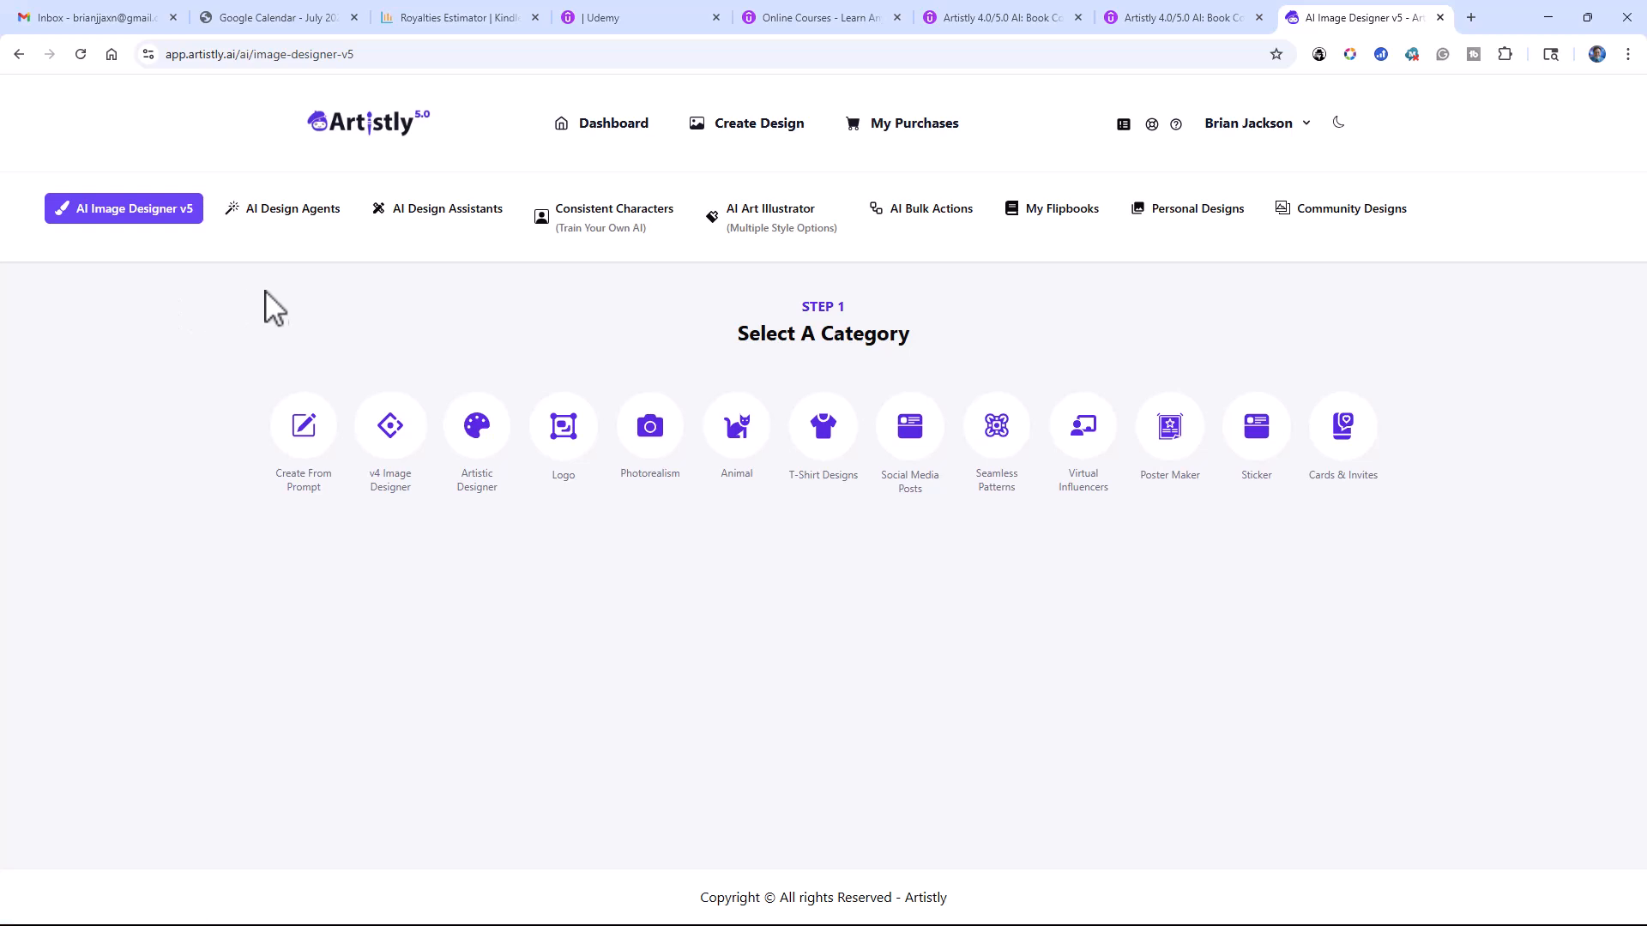
left_click(296, 225)
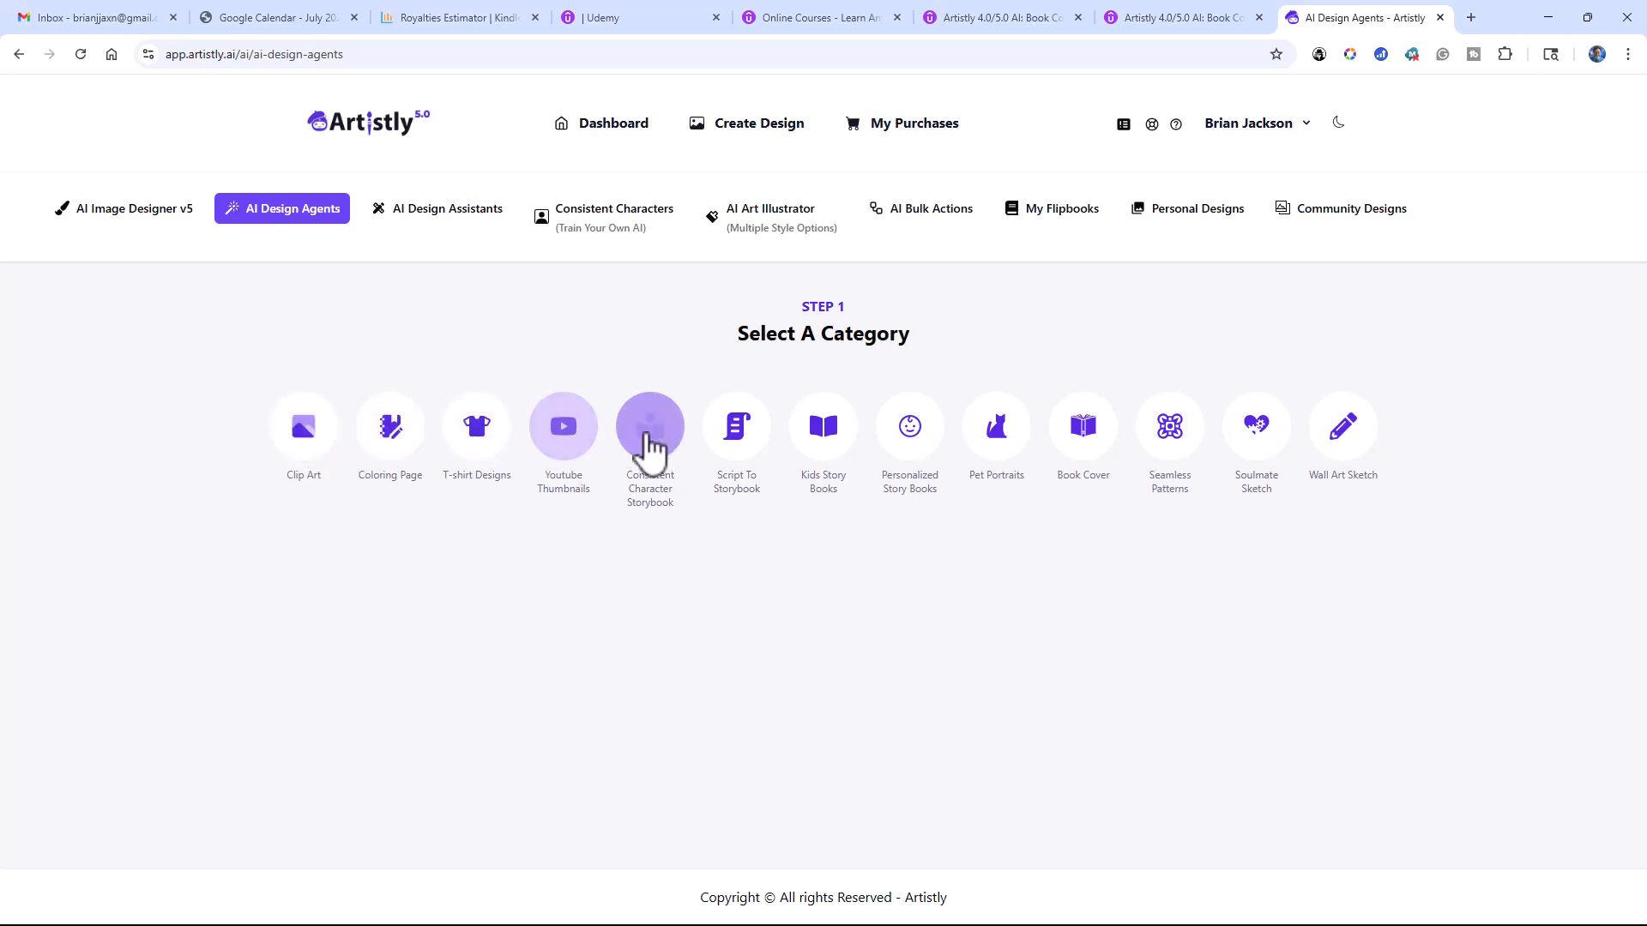
left_click(737, 444)
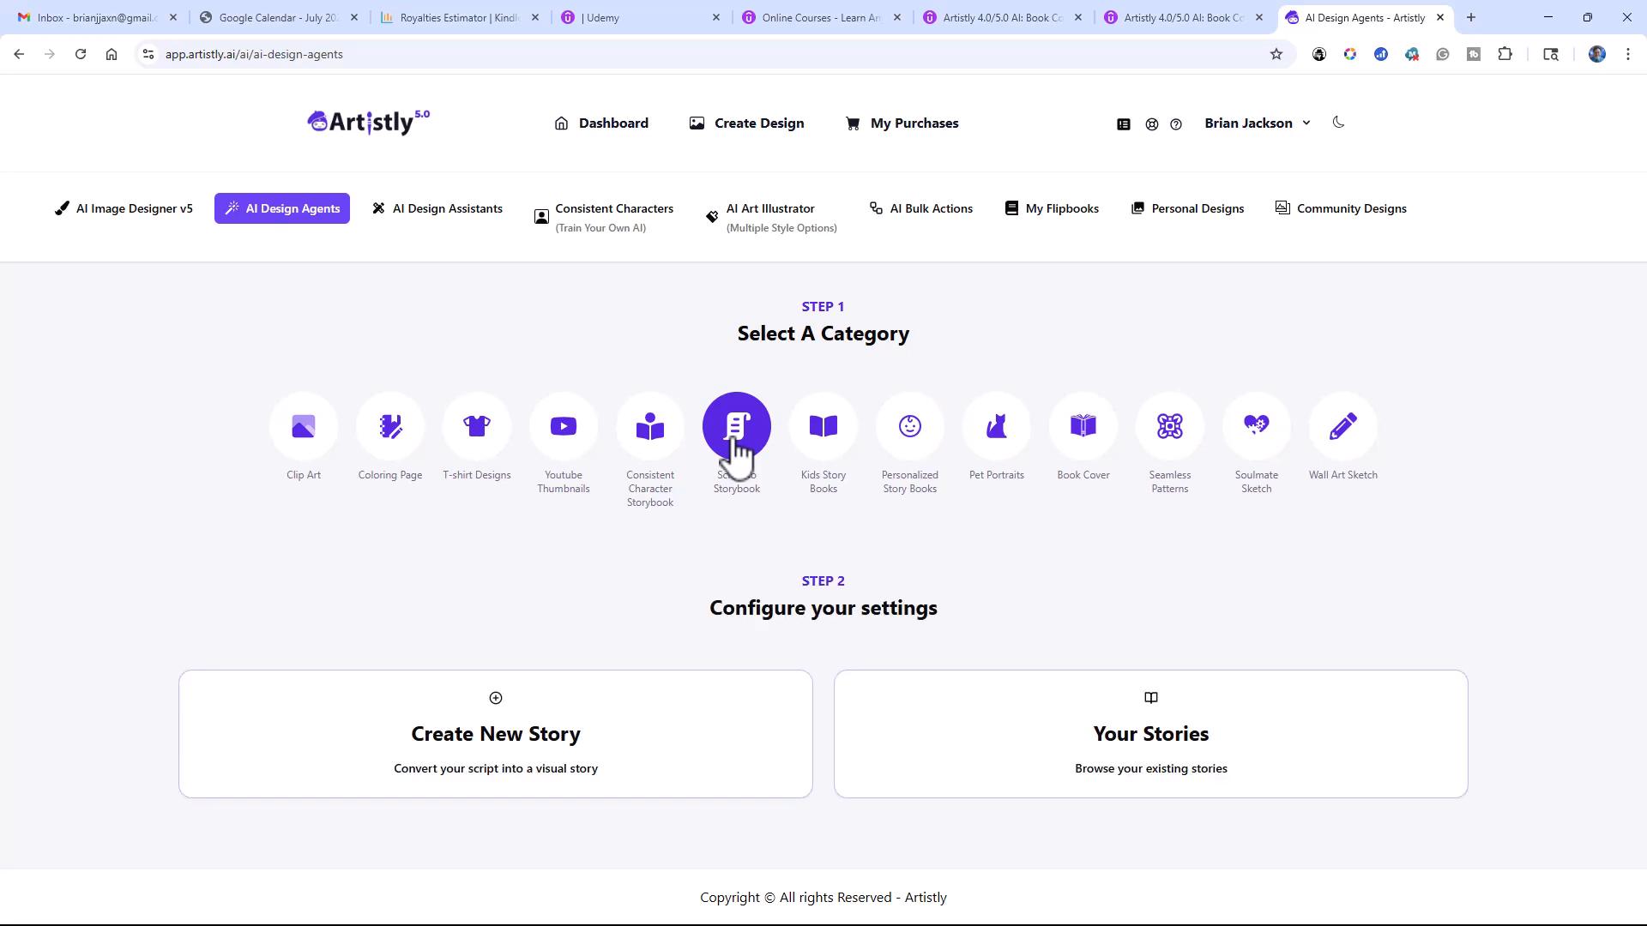
left_click(509, 736)
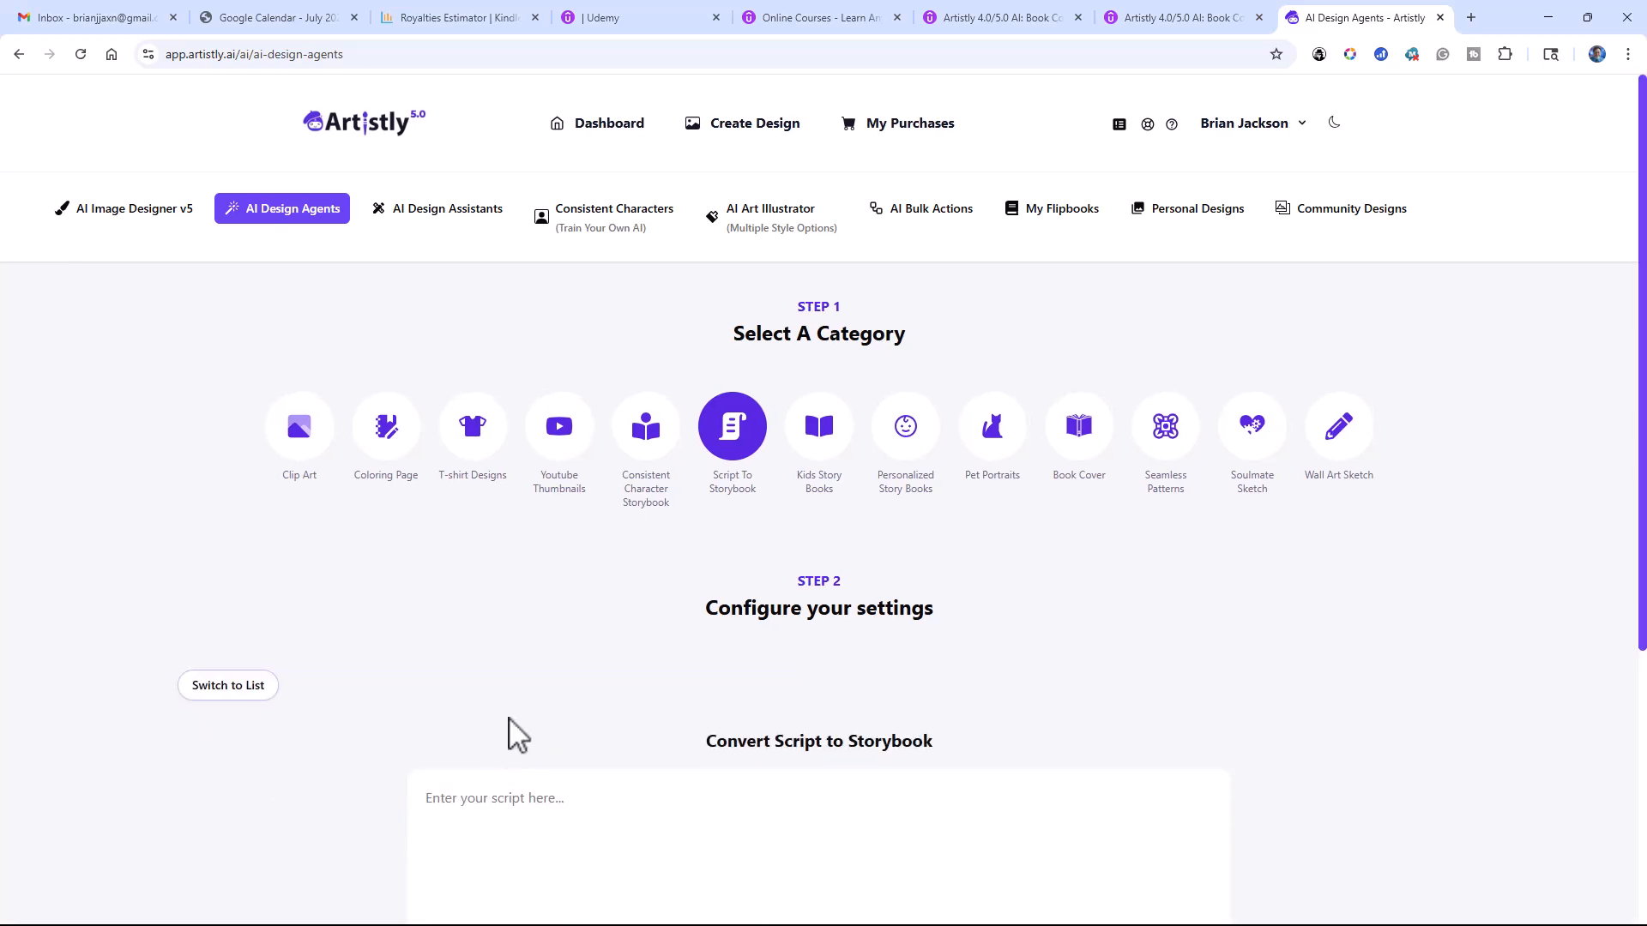
Step: Enter the storybook script "A boy walks into the woods and gets lost."
scroll(525, 643, "down", 4)
left_click(538, 461)
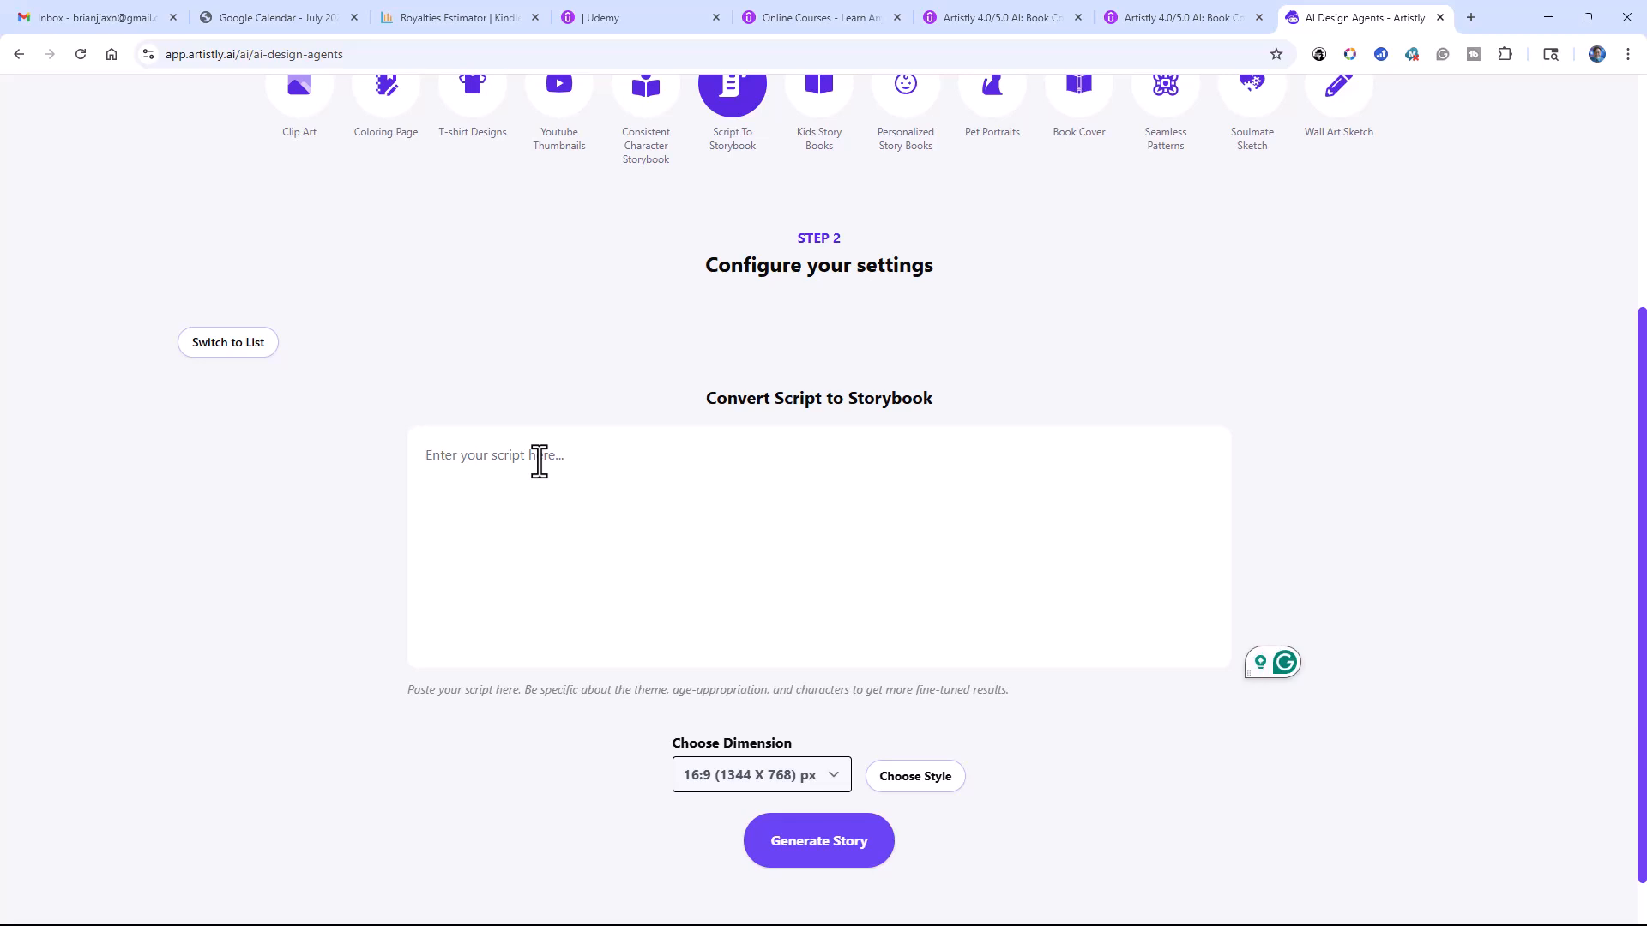
type("A boy walks into the wods a")
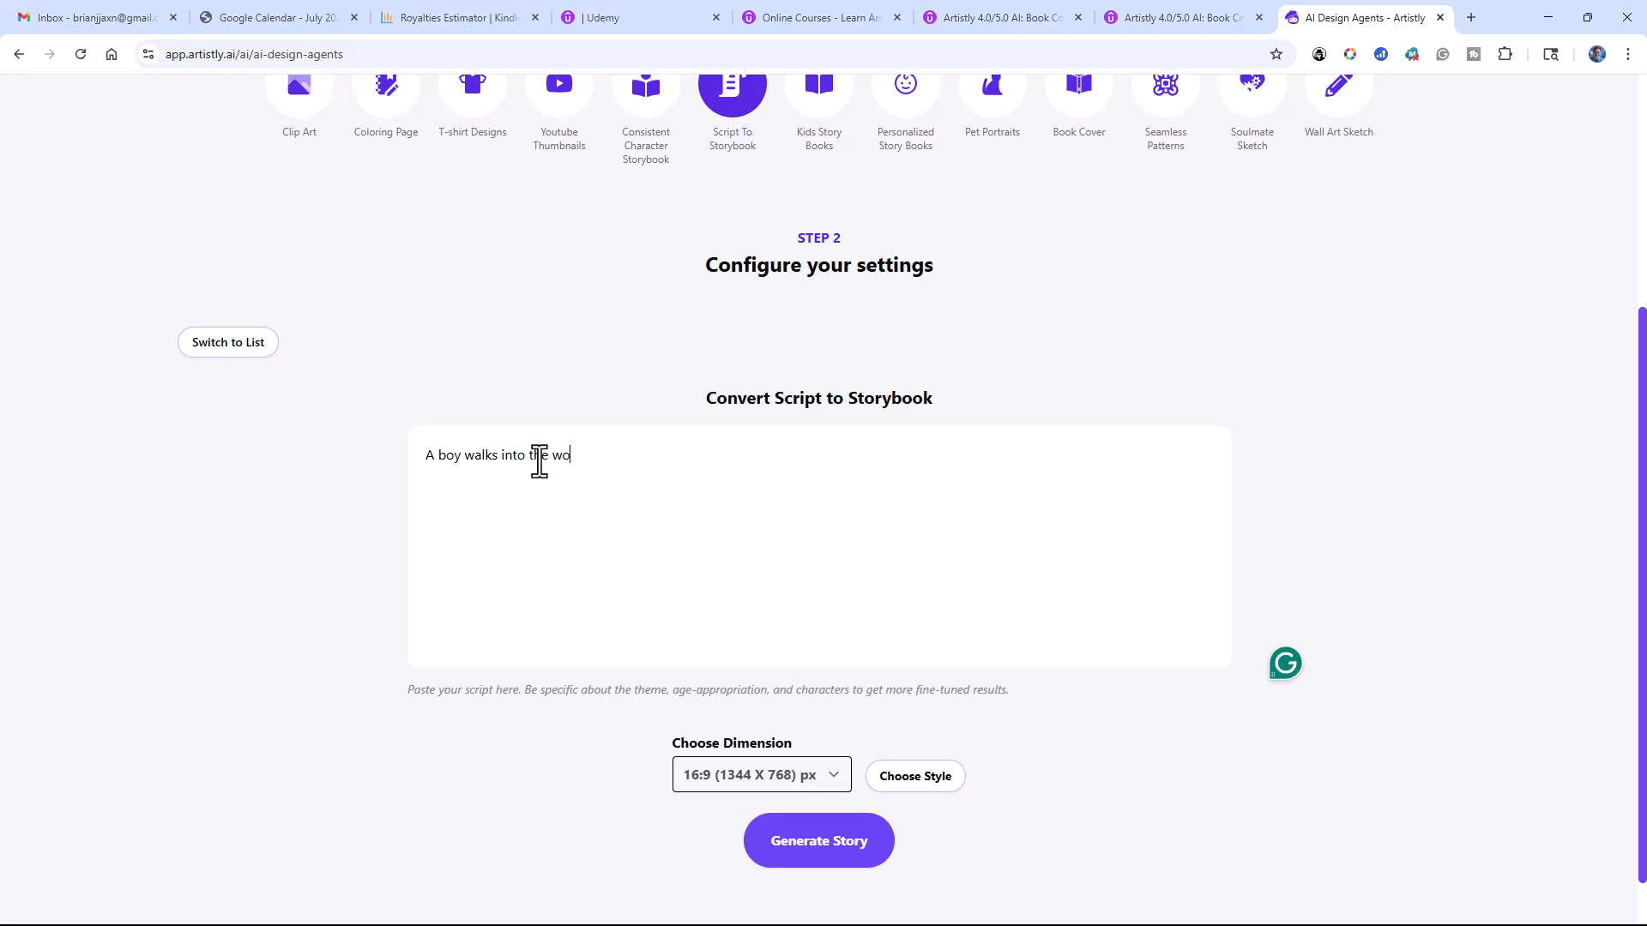
key("BackSpace")
key("BackSpace")
key("BackSpace")
key("BackSpace")
type("ods and gets lost")
Step: Choose the Whimsical Fantasy Illustration style for the script and generate the story
left_click(834, 844)
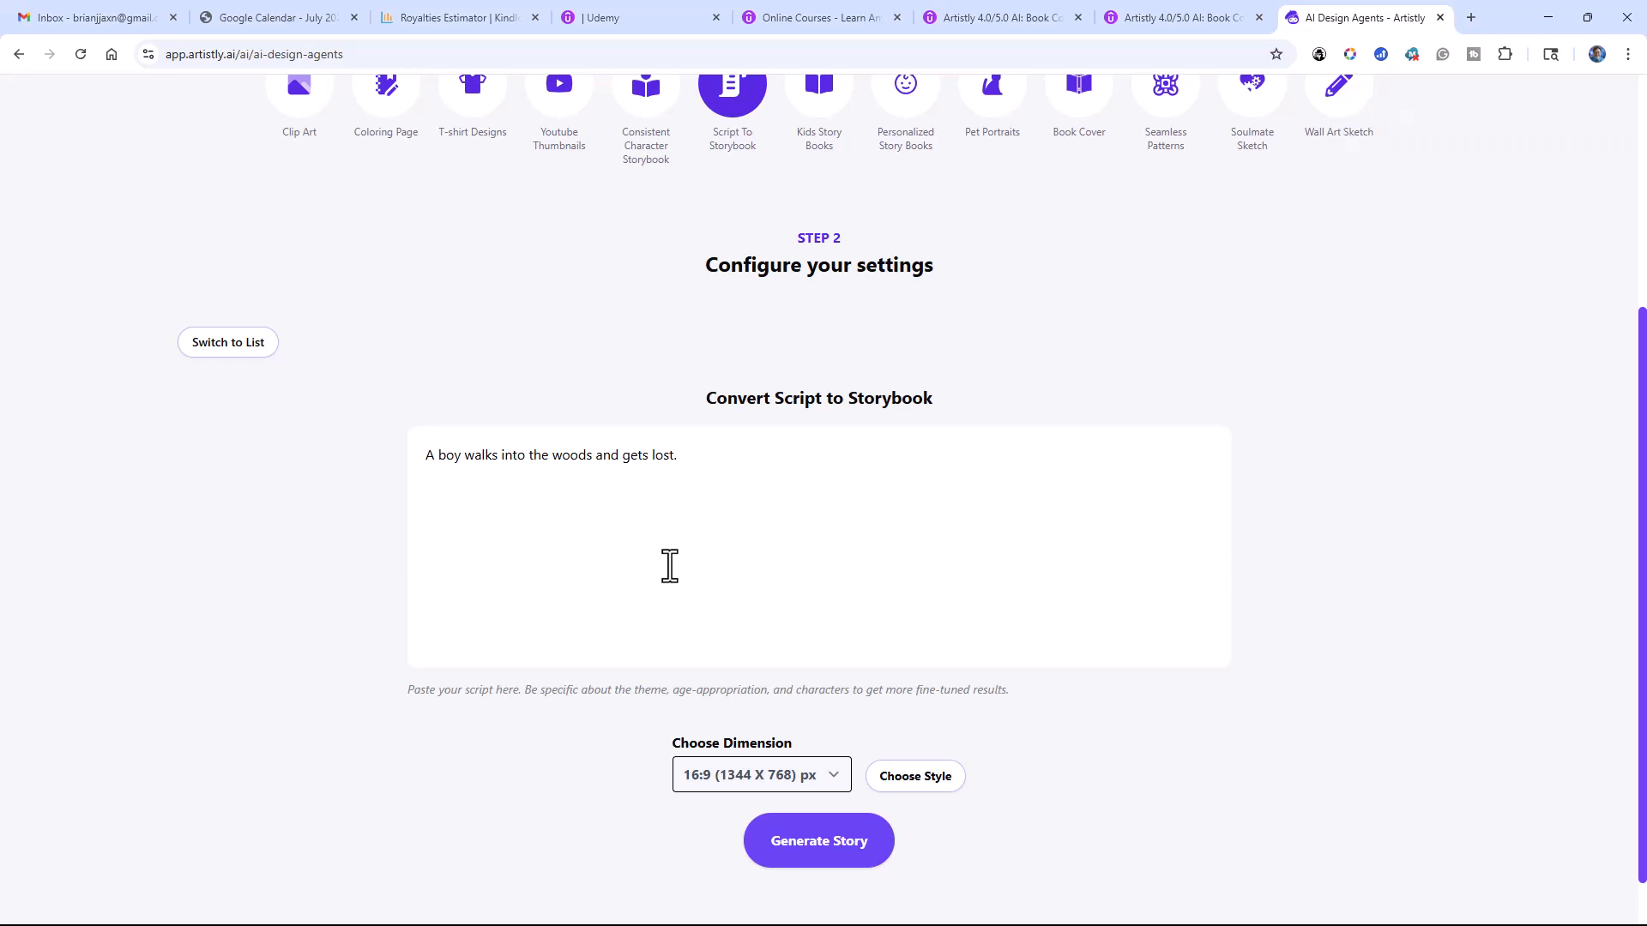
scroll(669, 566, "up", 2)
scroll(670, 566, "down", 3)
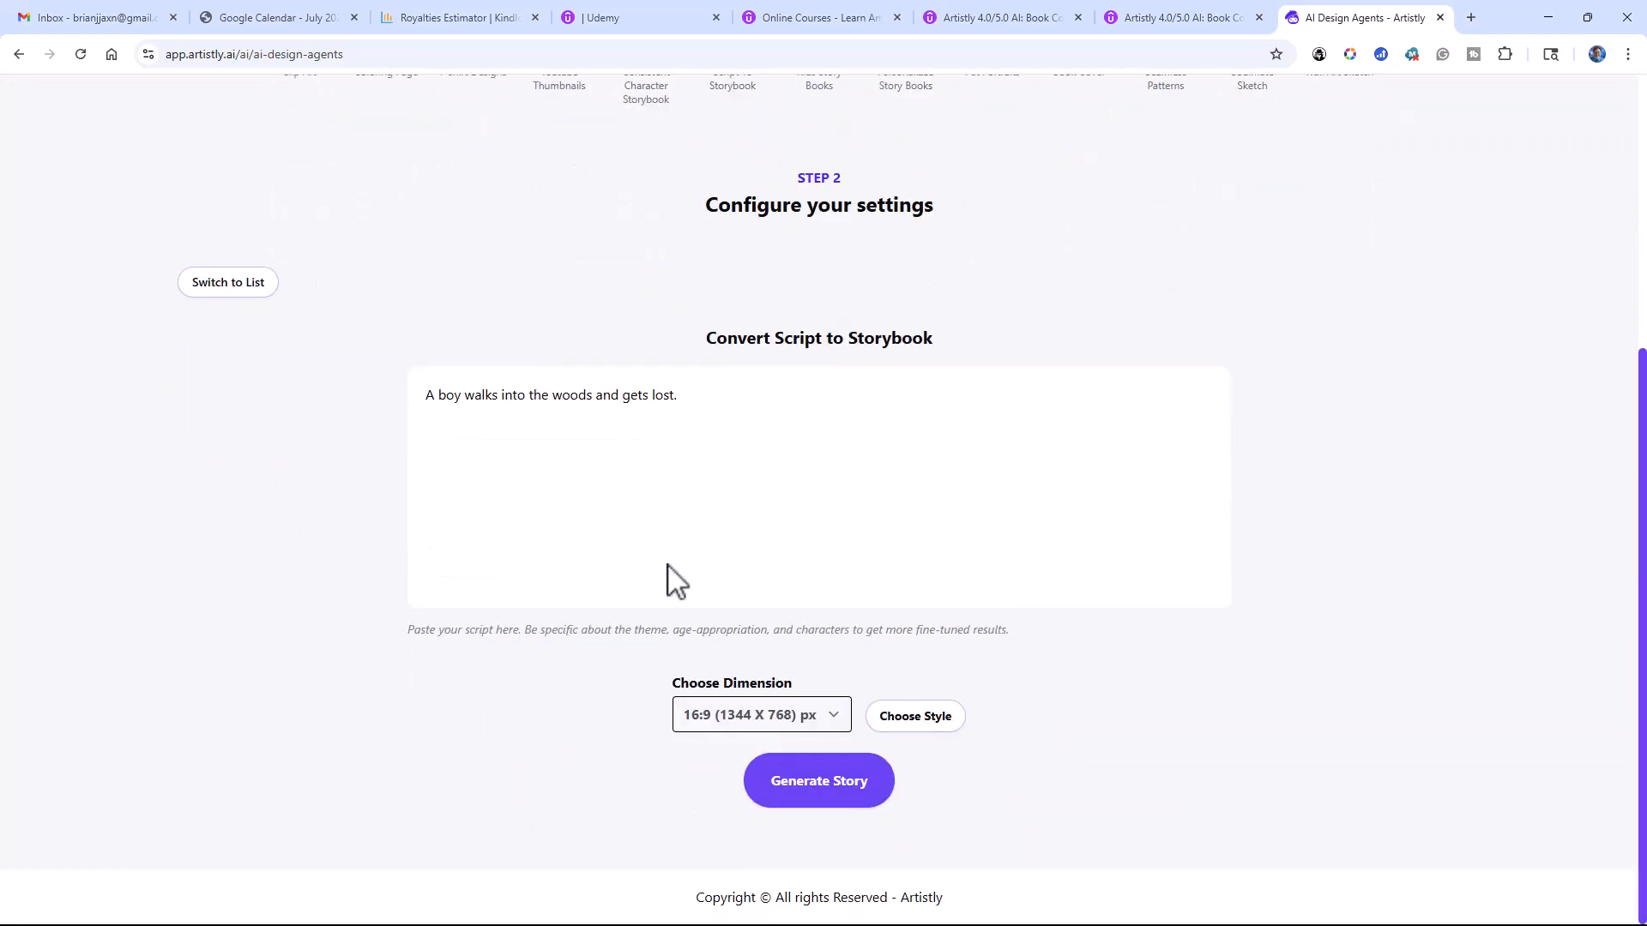
left_click(897, 727)
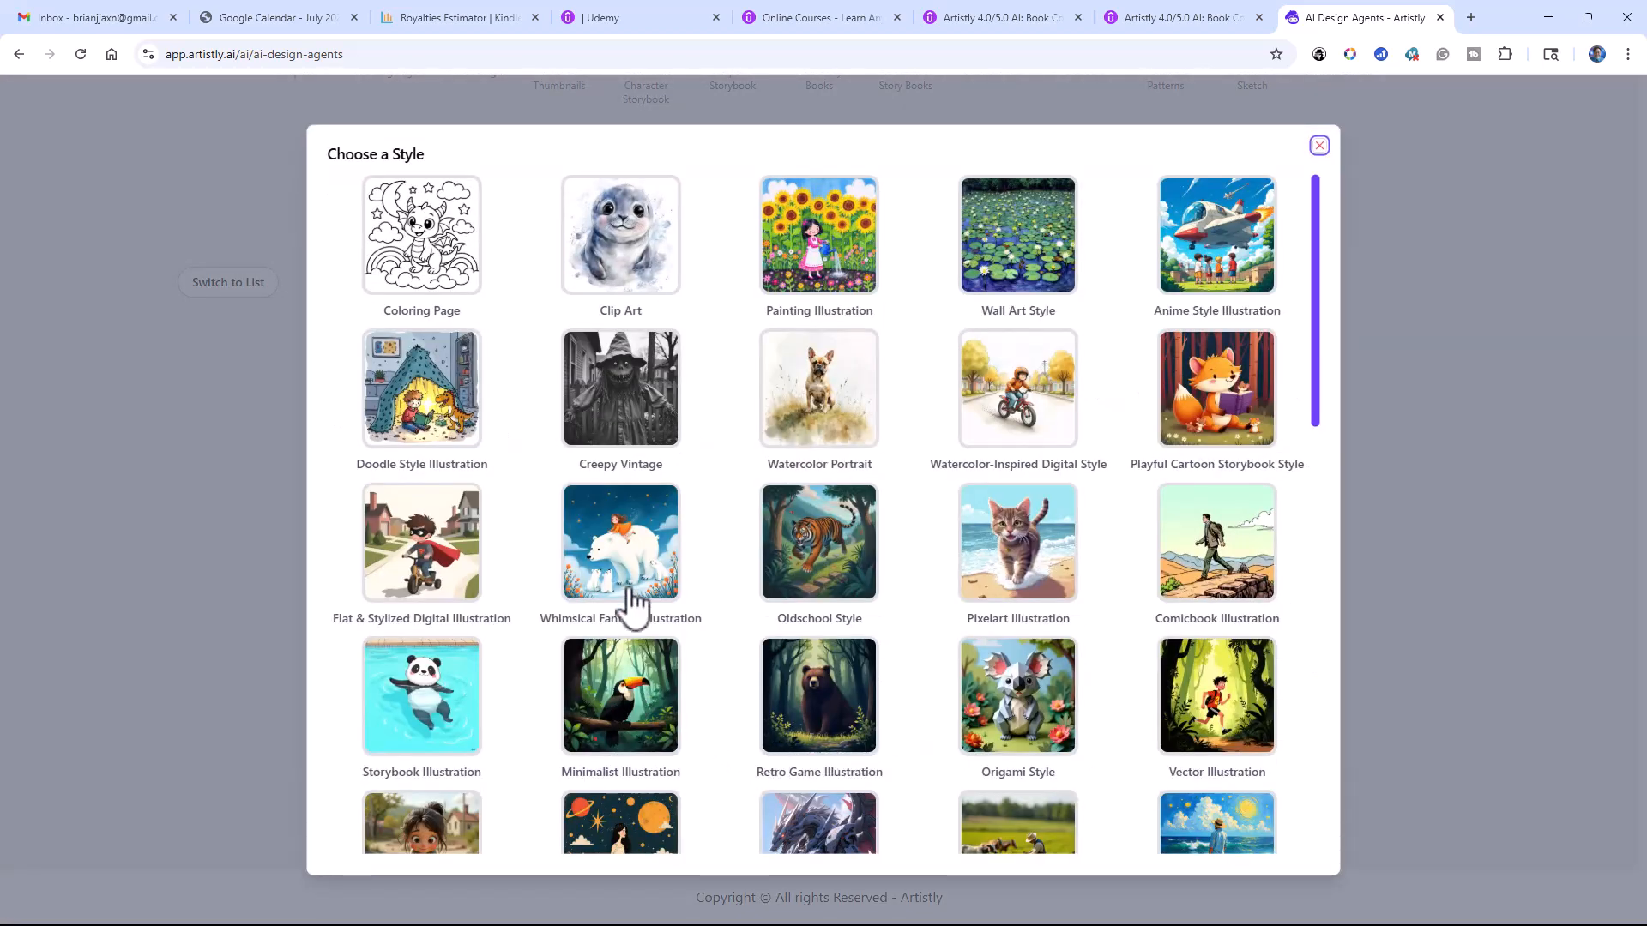
left_click(627, 577)
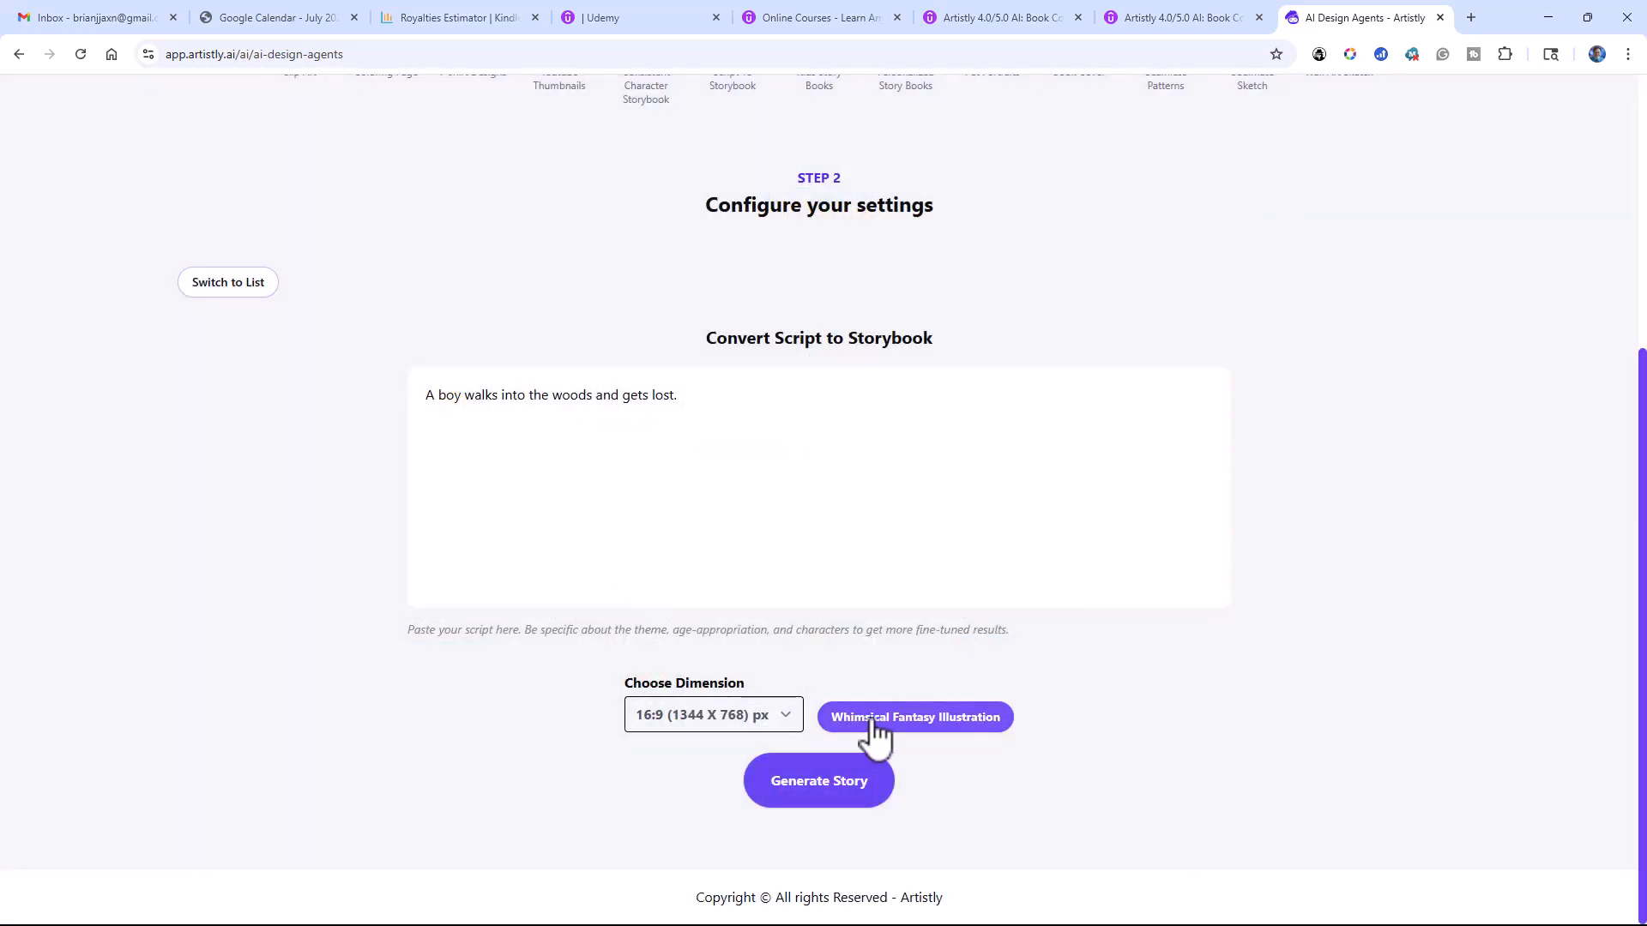
left_click(842, 795)
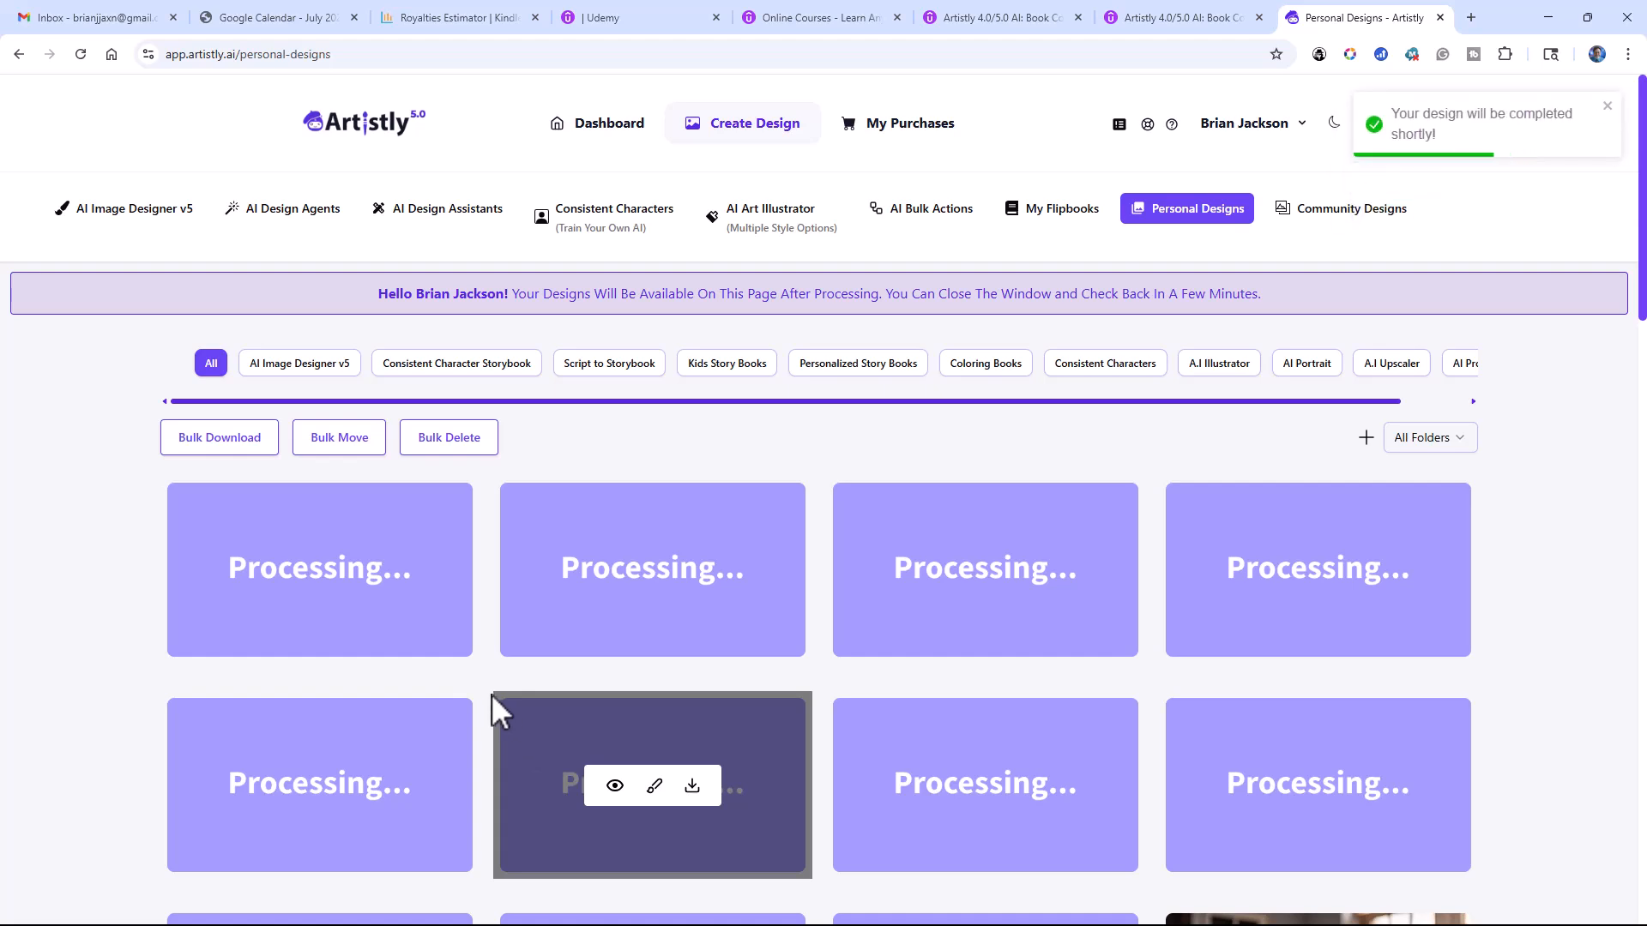
Step: Look through the personal designs to check the progress of the storybook pages and the earlier images
scroll(546, 405, "right", 2)
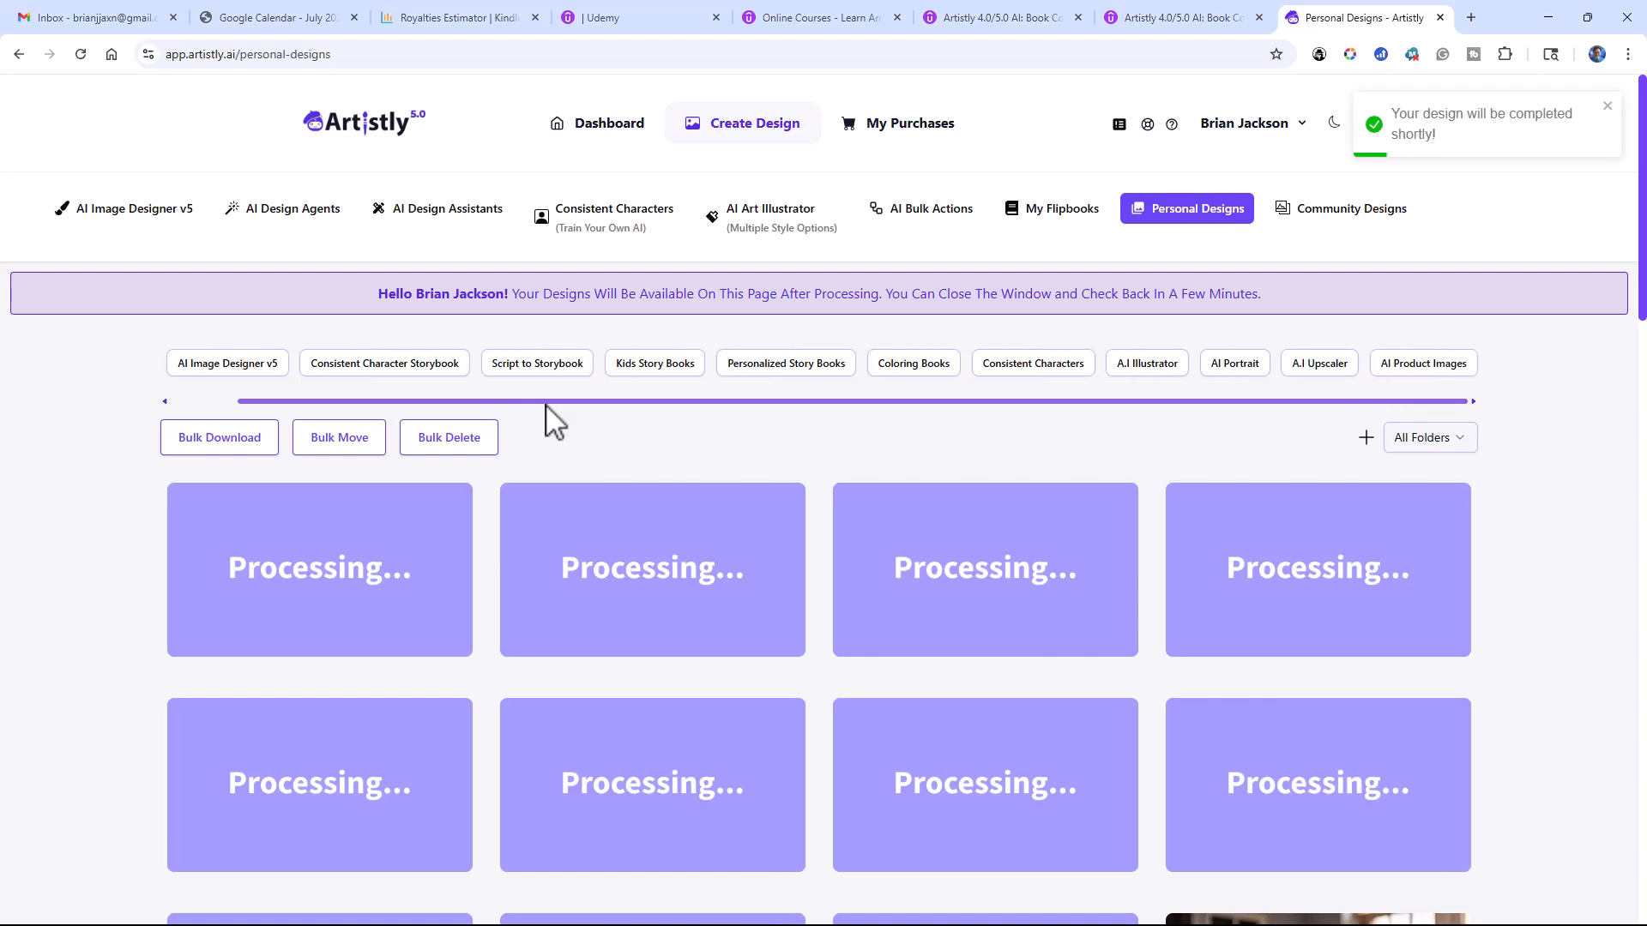
scroll(523, 455, "down", 4)
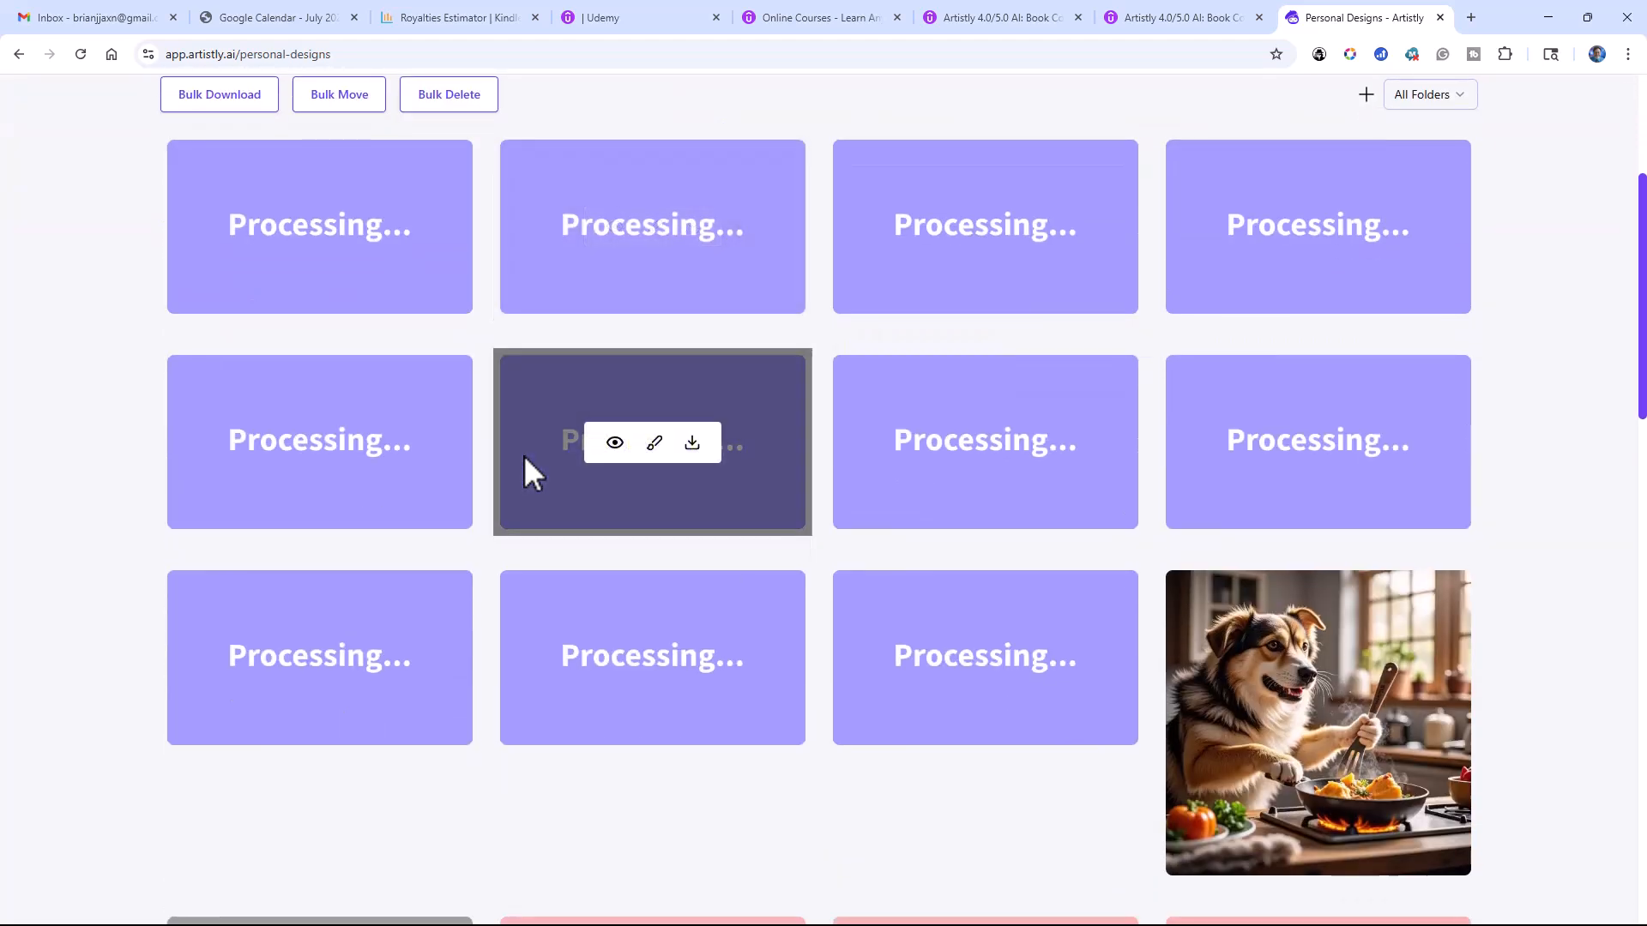
scroll(524, 455, "up", 1)
scroll(523, 455, "down", 2)
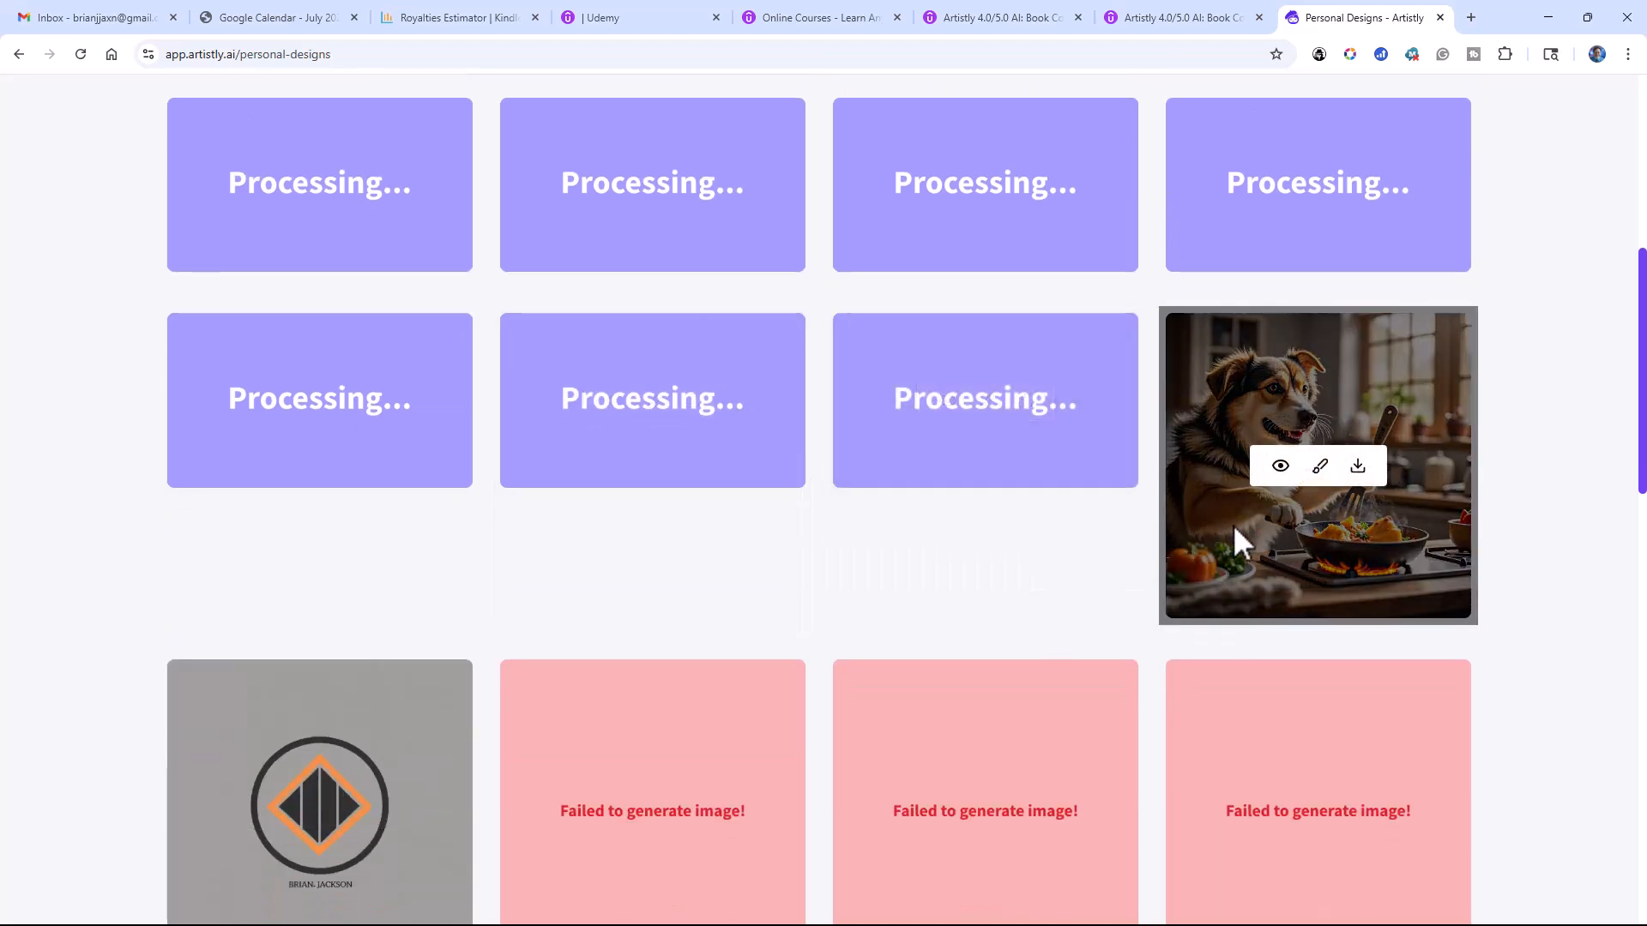
scroll(1197, 542, "up", 1)
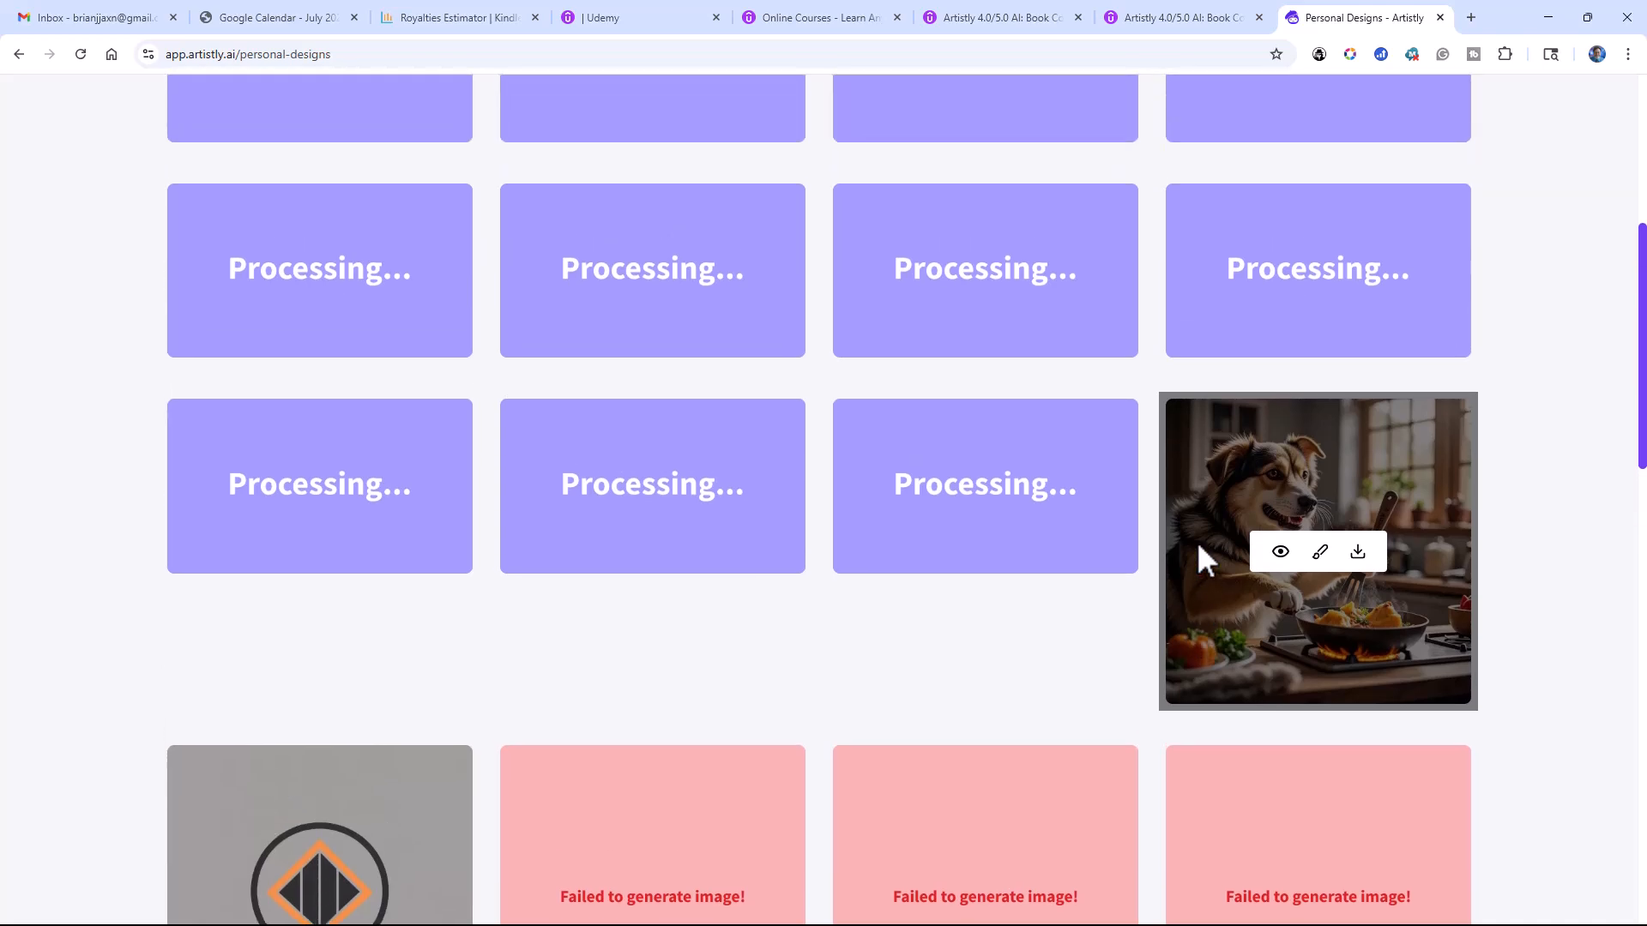
scroll(1197, 542, "up", 1)
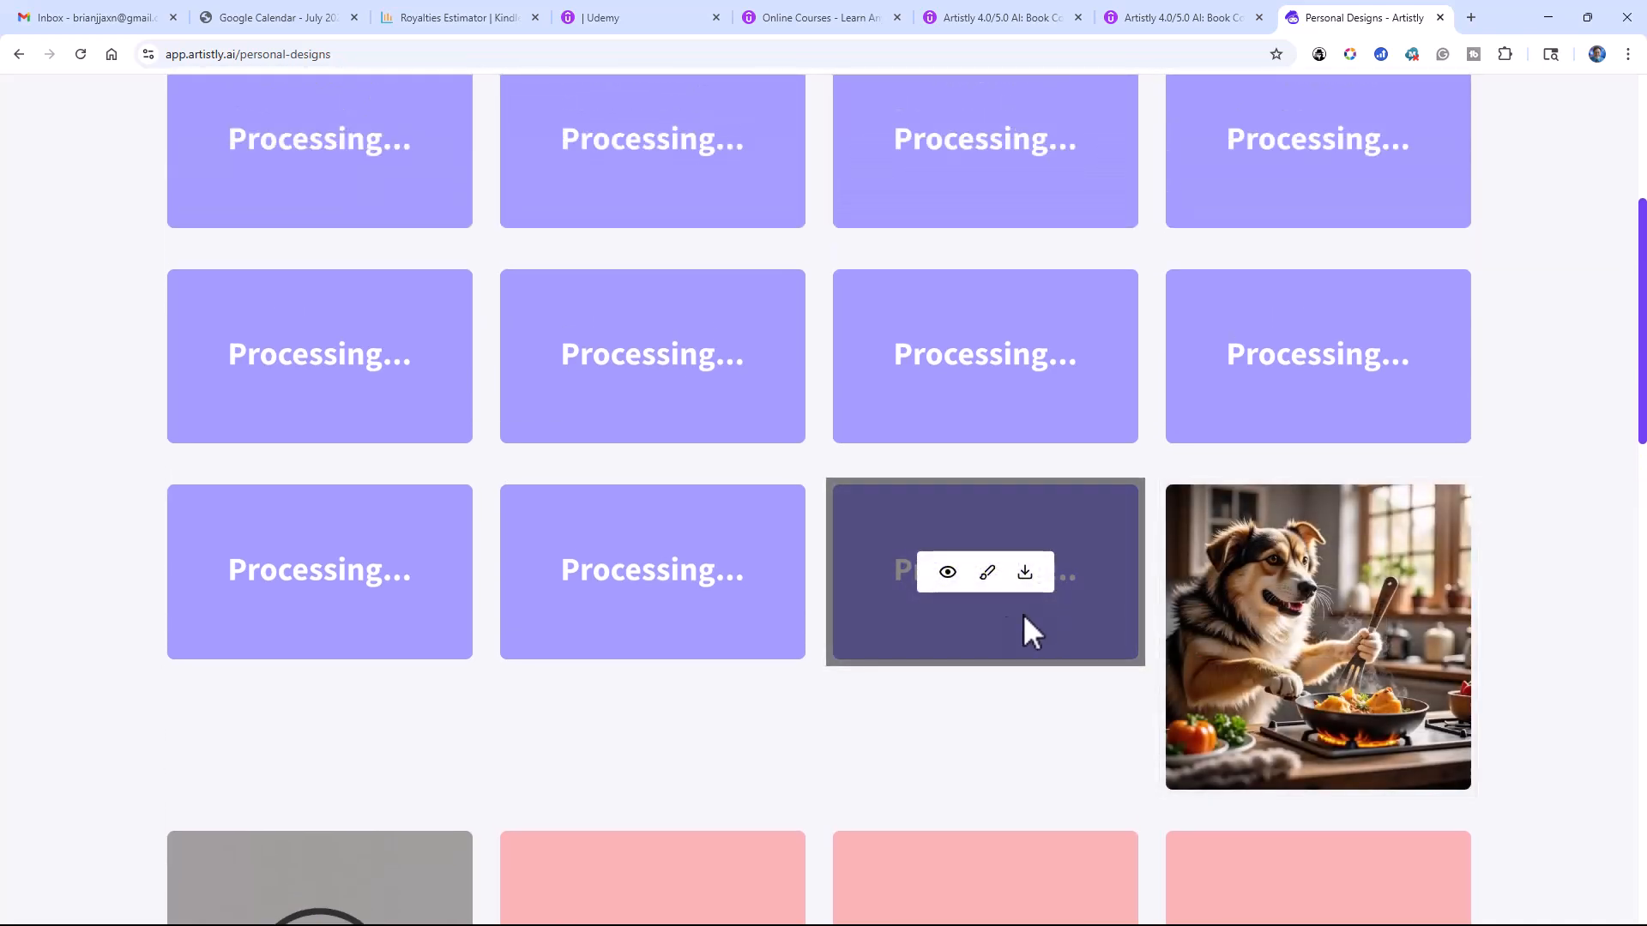
scroll(553, 481, "up", 4)
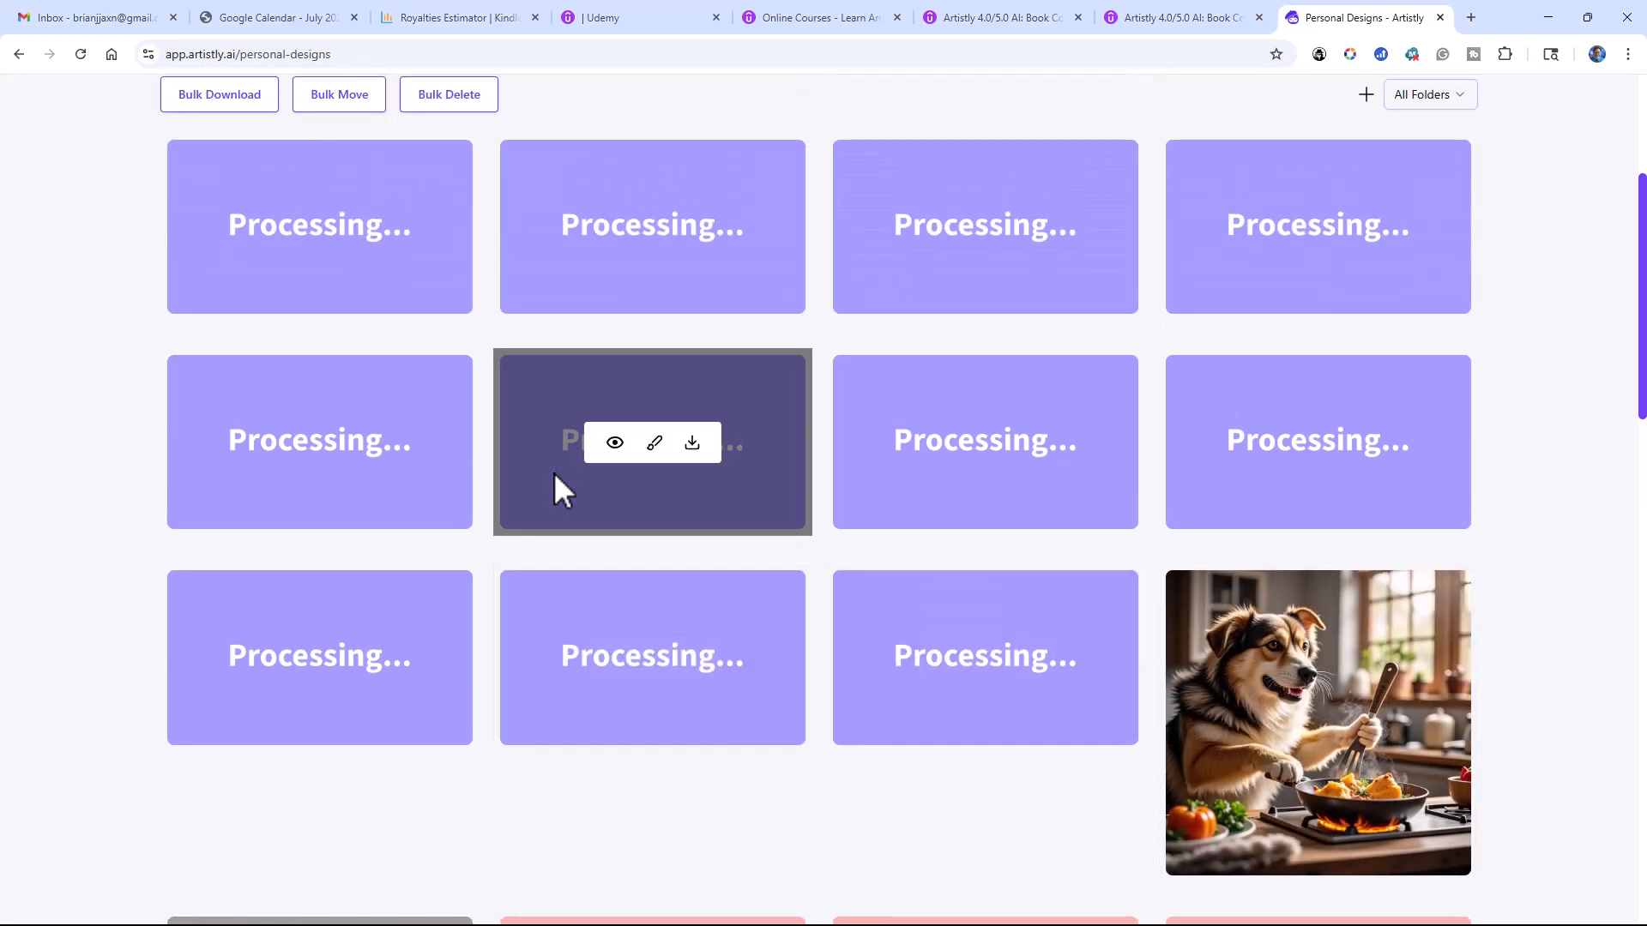
scroll(553, 473, "down", 1)
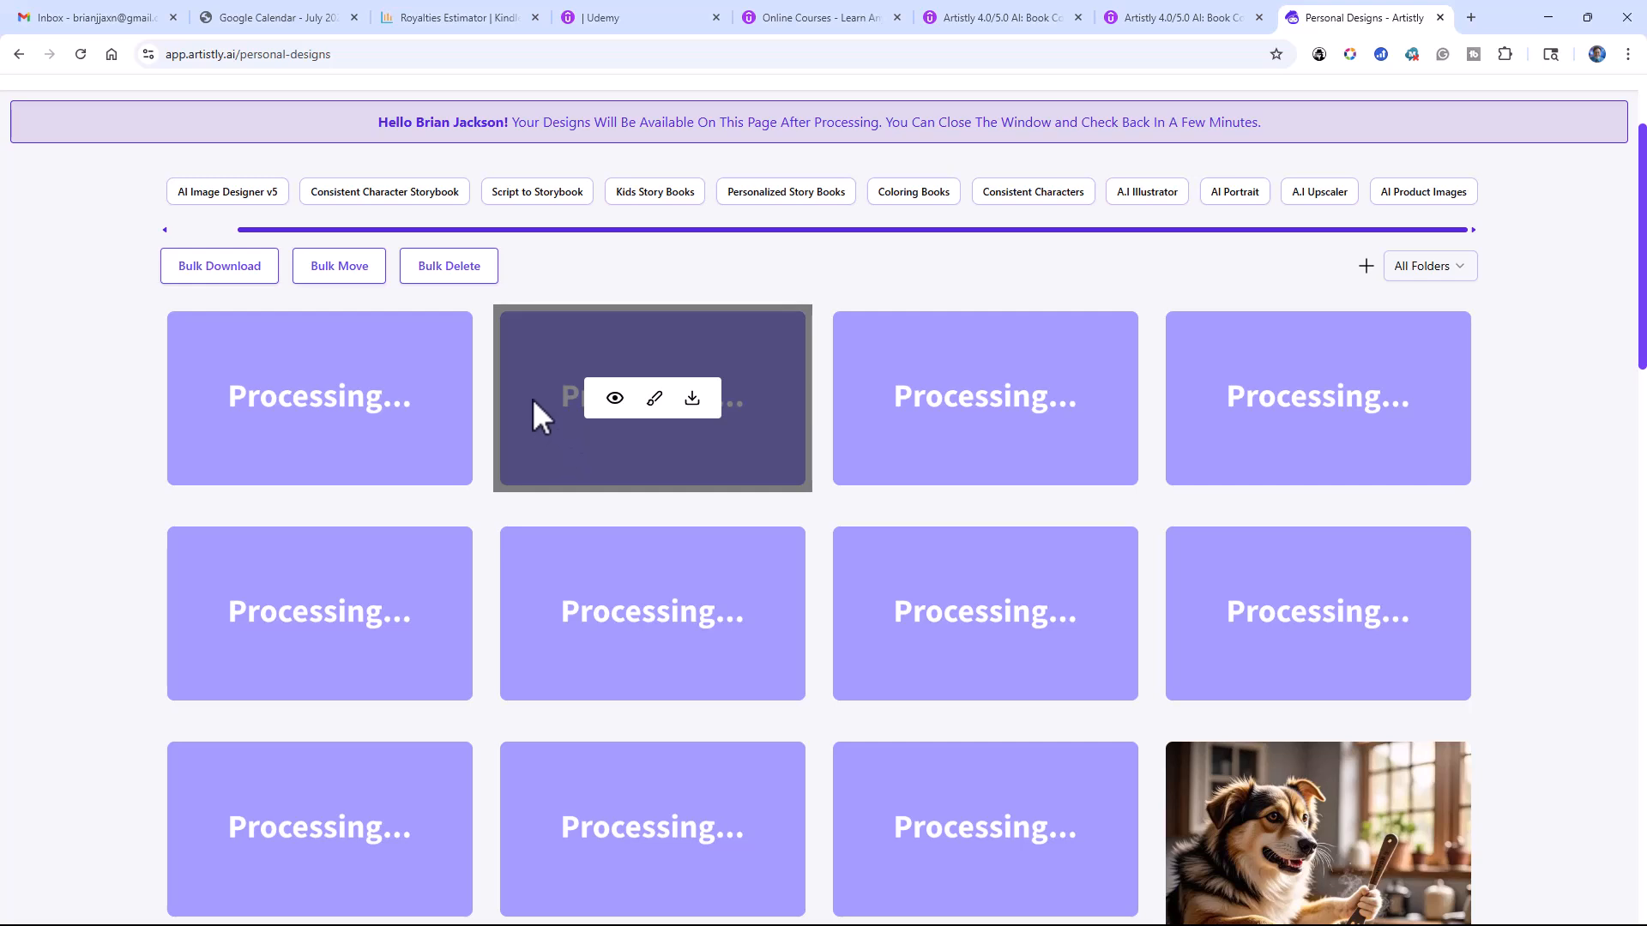
scroll(529, 390, "up", 2)
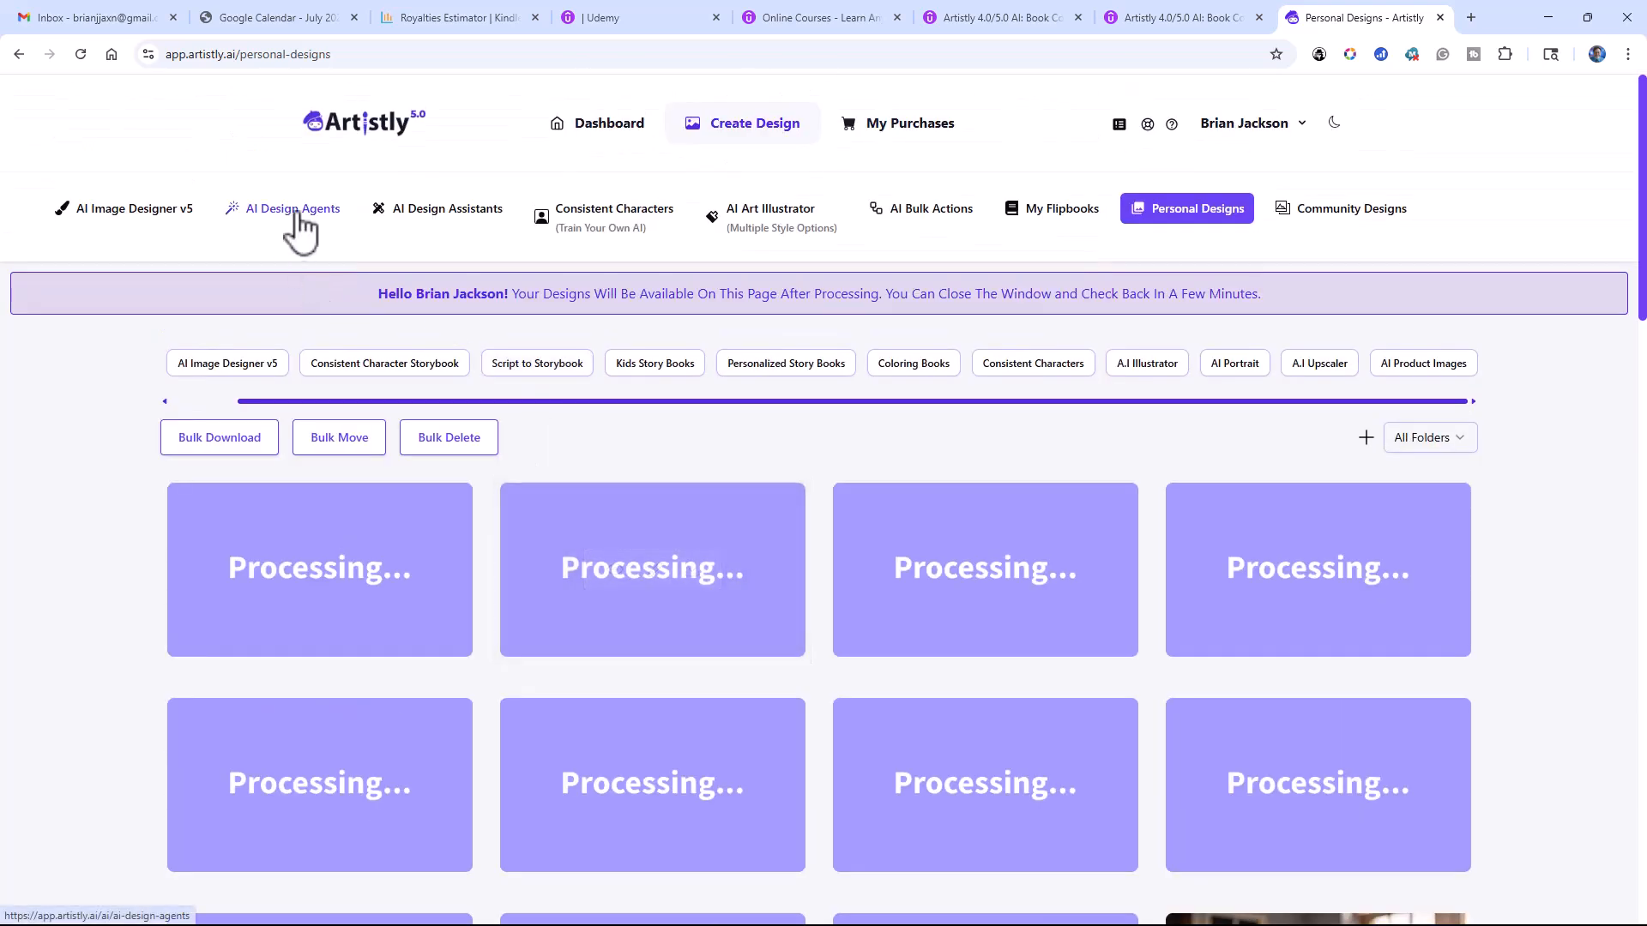
Step: View the categories offered by the AI Design Assistants and Consistent Characters tools
left_click(455, 223)
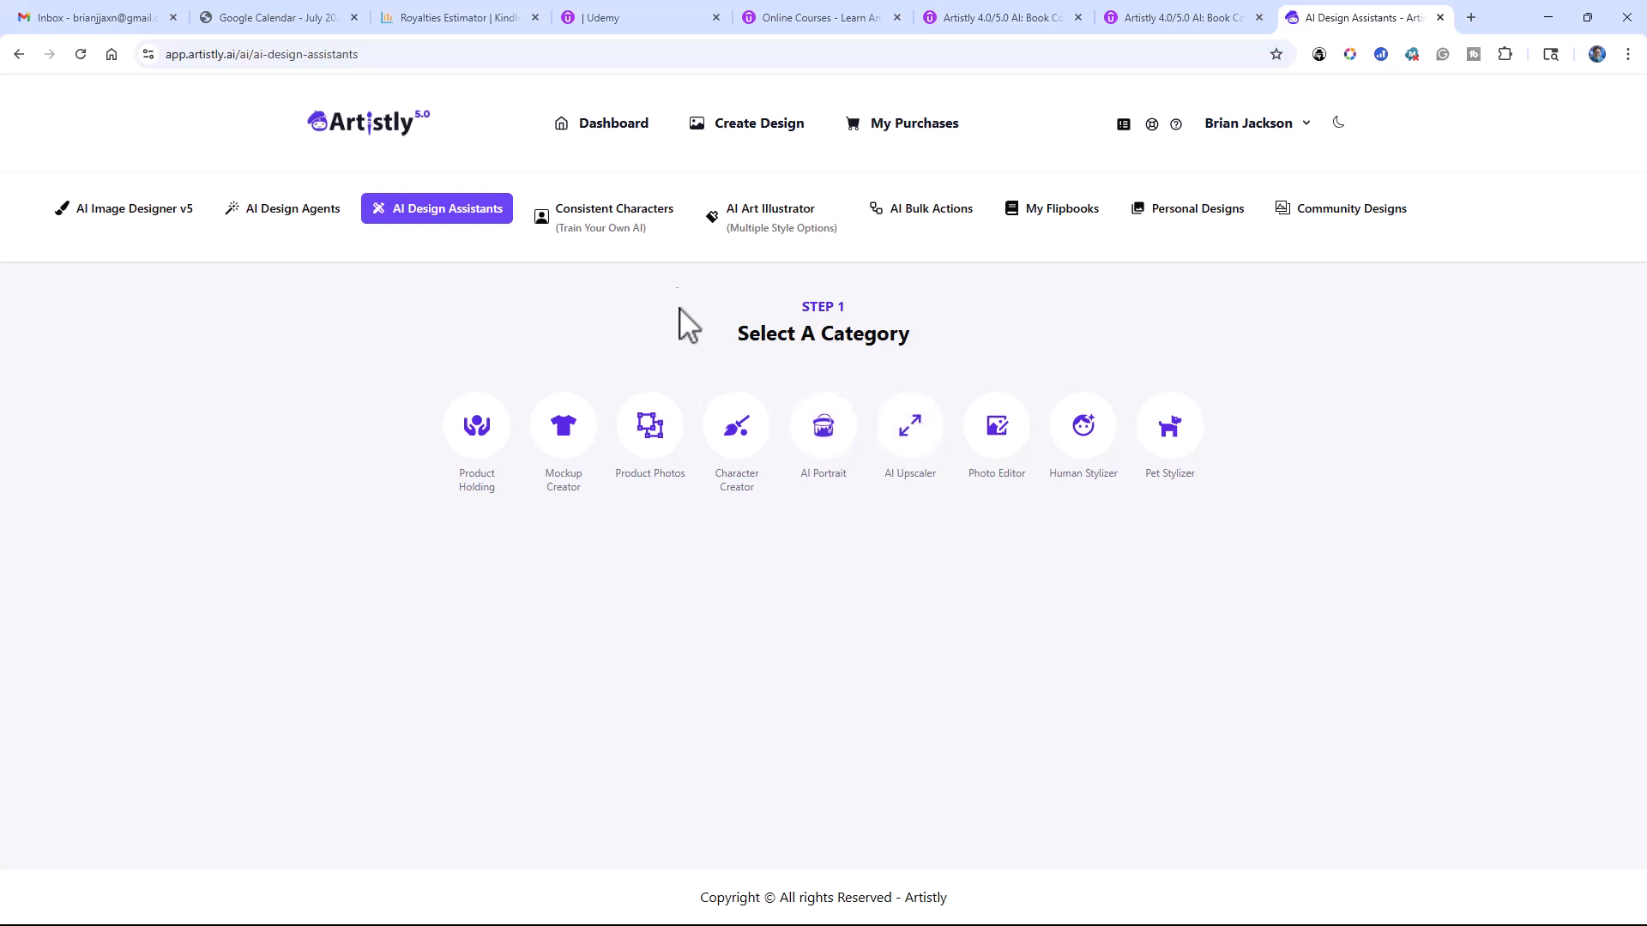
left_click(655, 222)
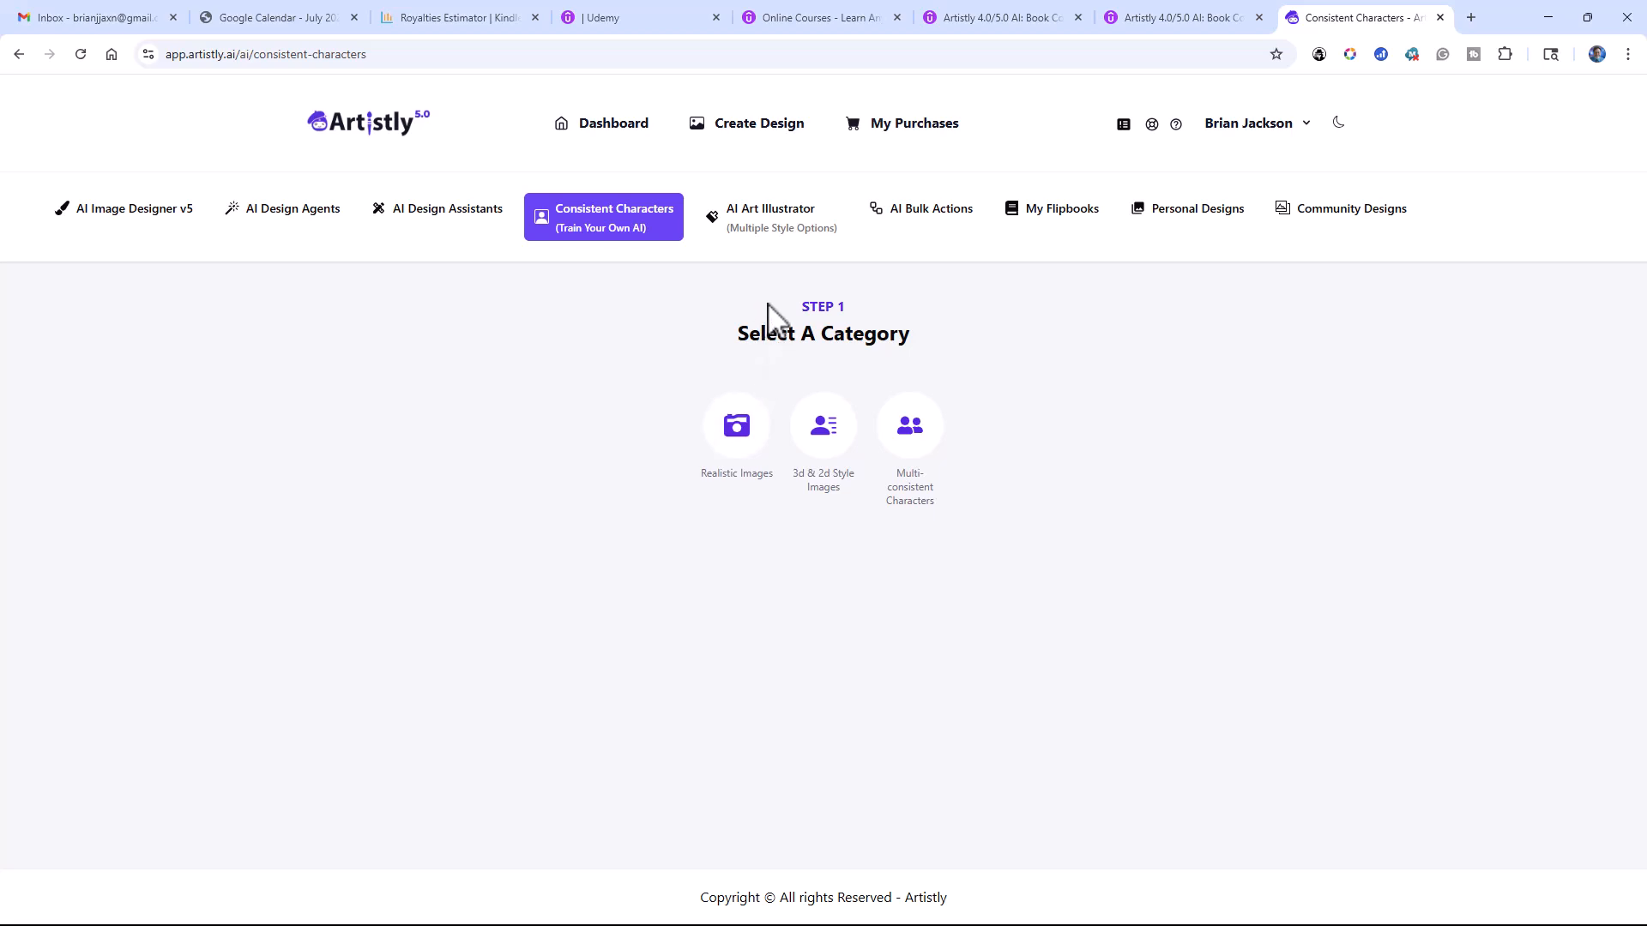
Step: In the AI Art Illustrator, enter the prompt "A boy standing in a deserted street." and generate the image
left_click(779, 224)
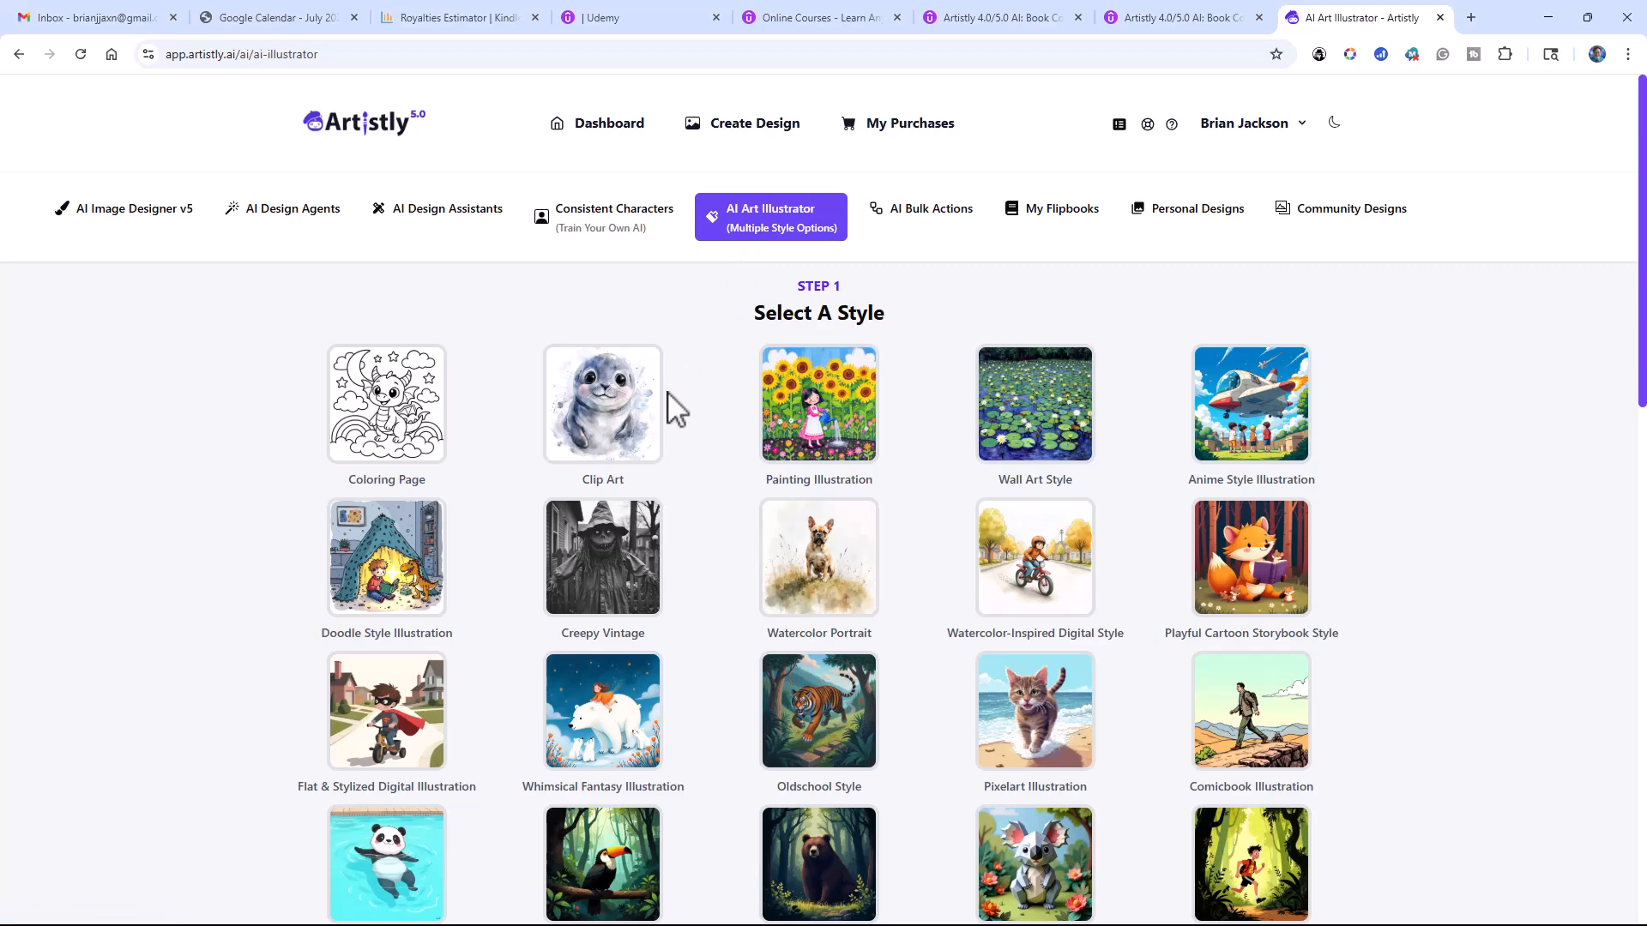
scroll(680, 390, "down", 2)
scroll(675, 408, "down", 13)
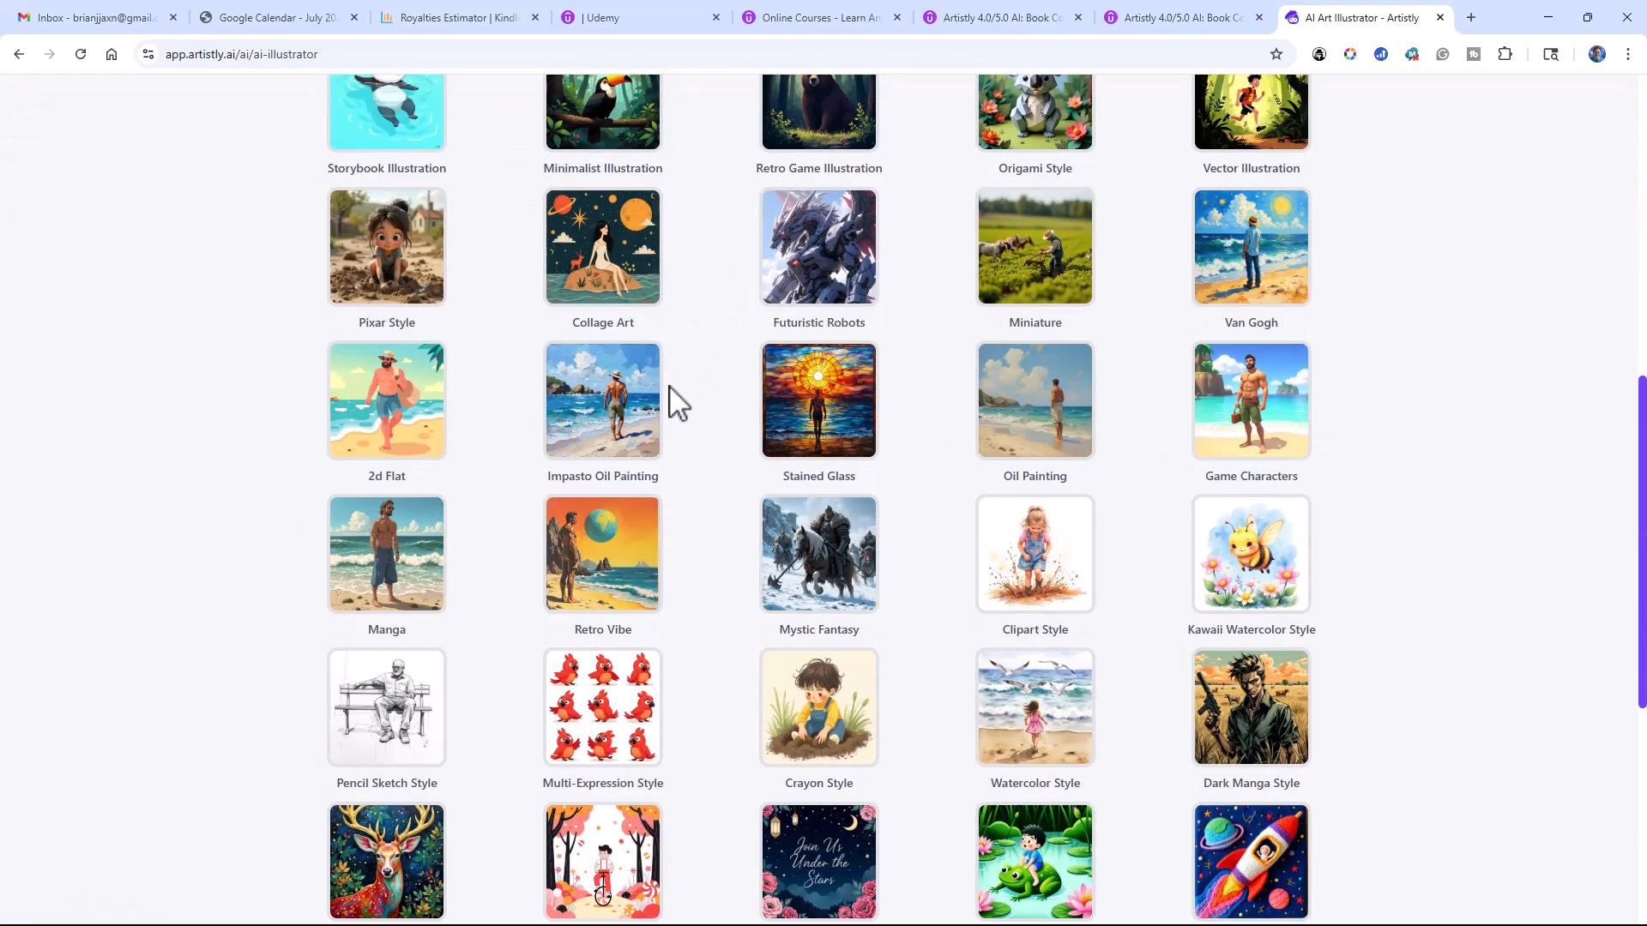
scroll(673, 396, "up", 14)
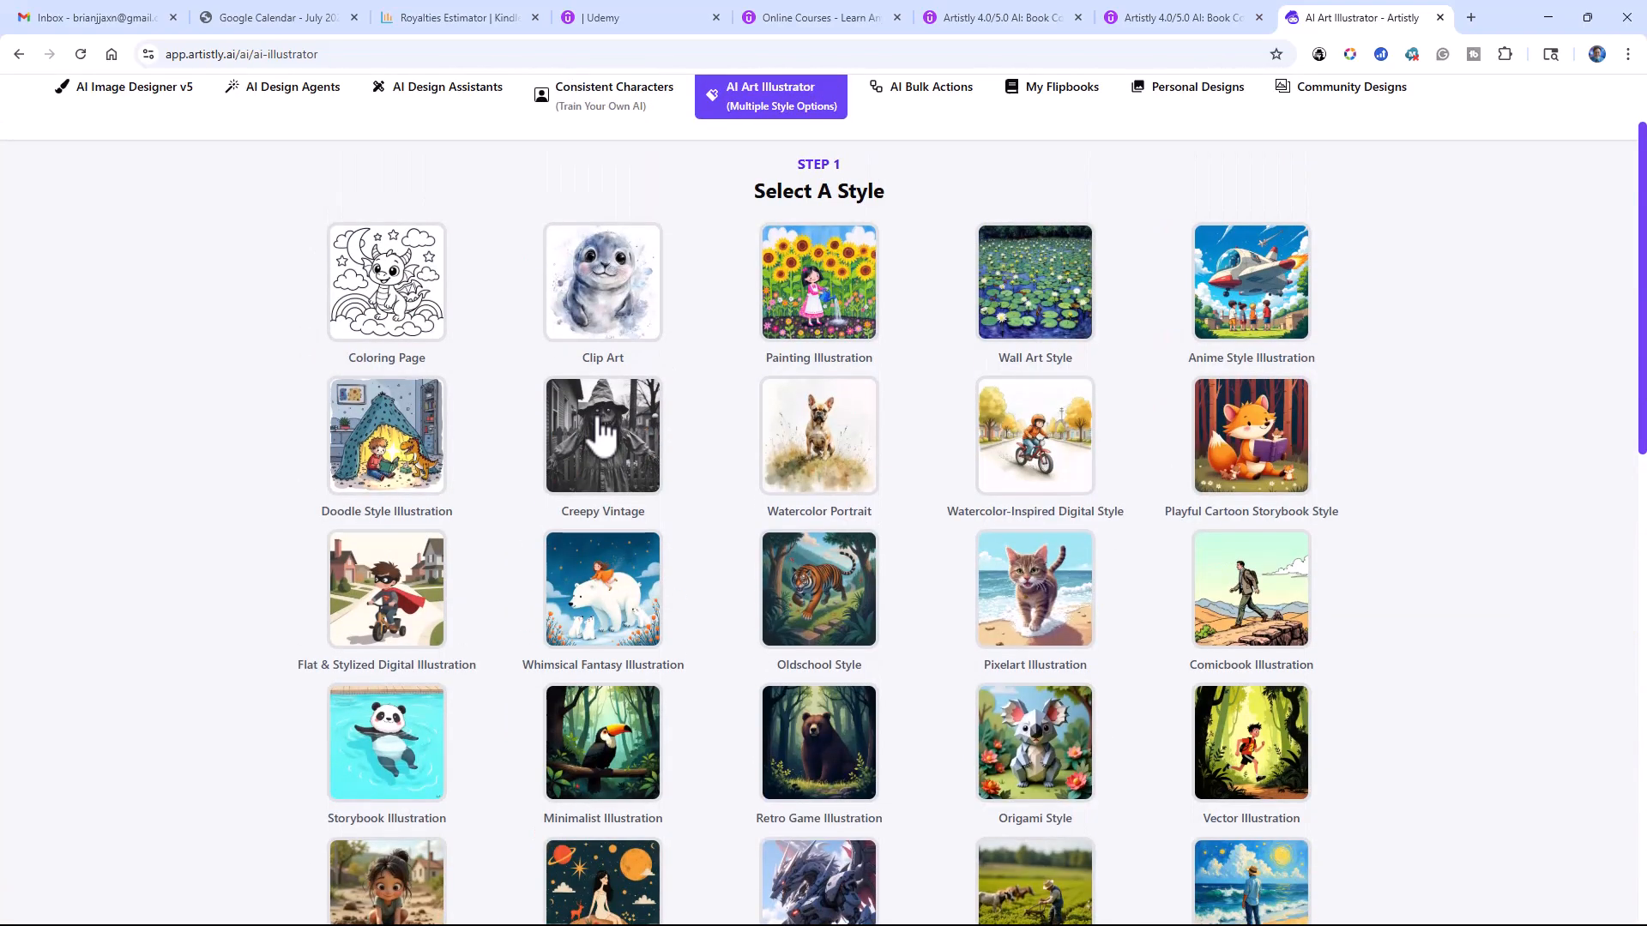
scroll(595, 434, "down", 15)
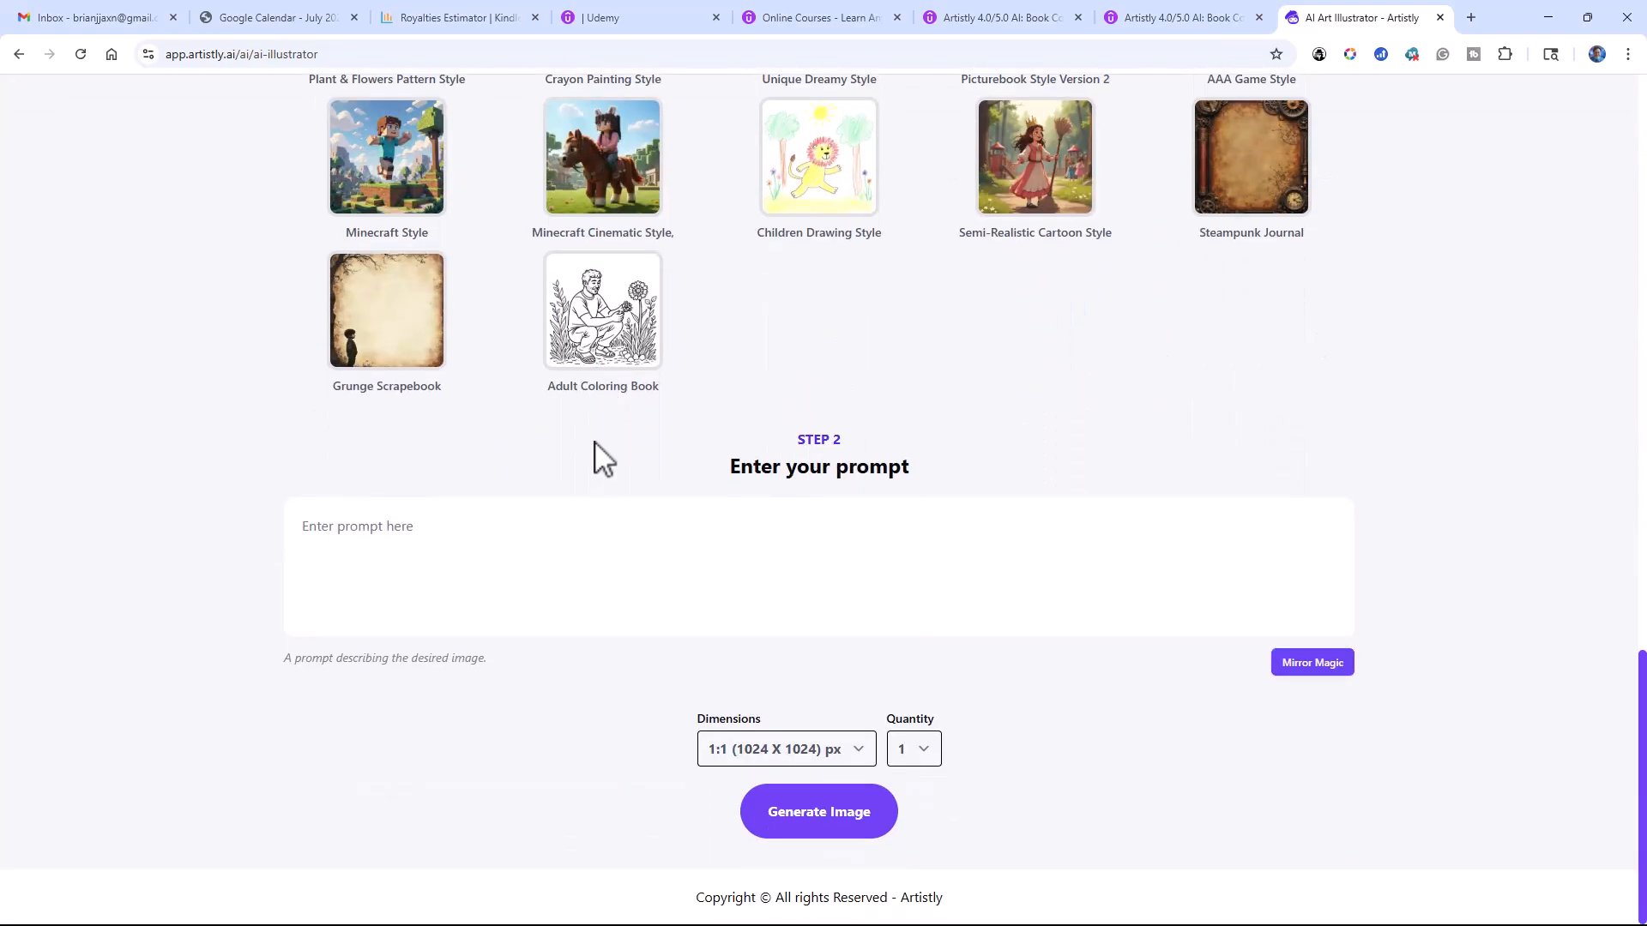
left_click(513, 535)
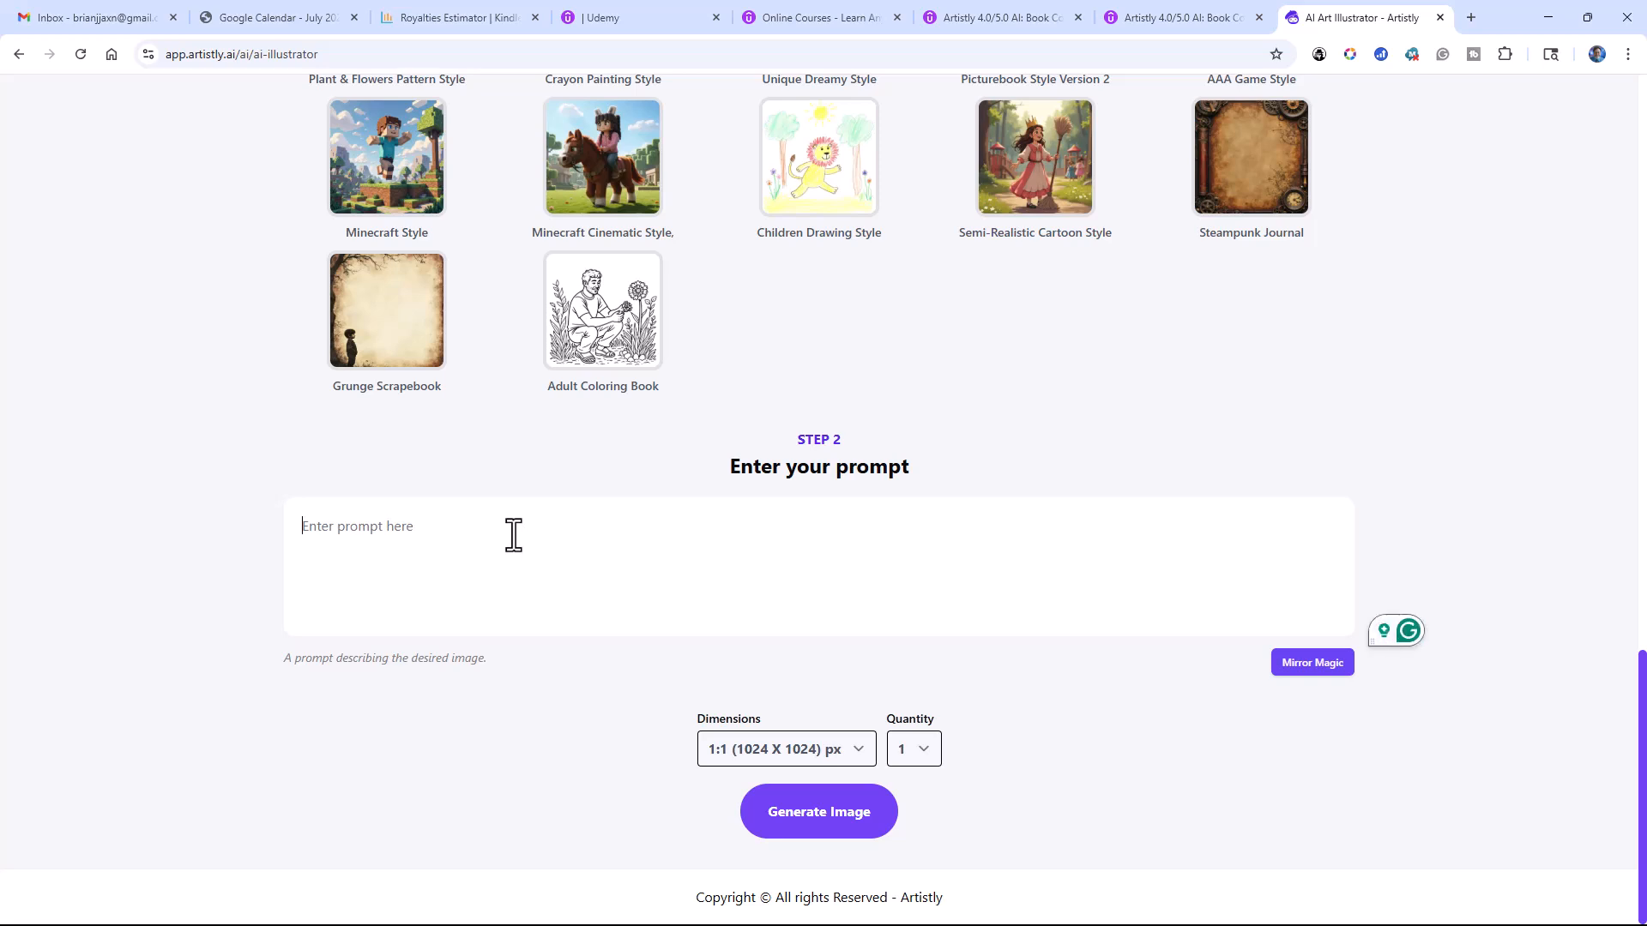
type("A boy")
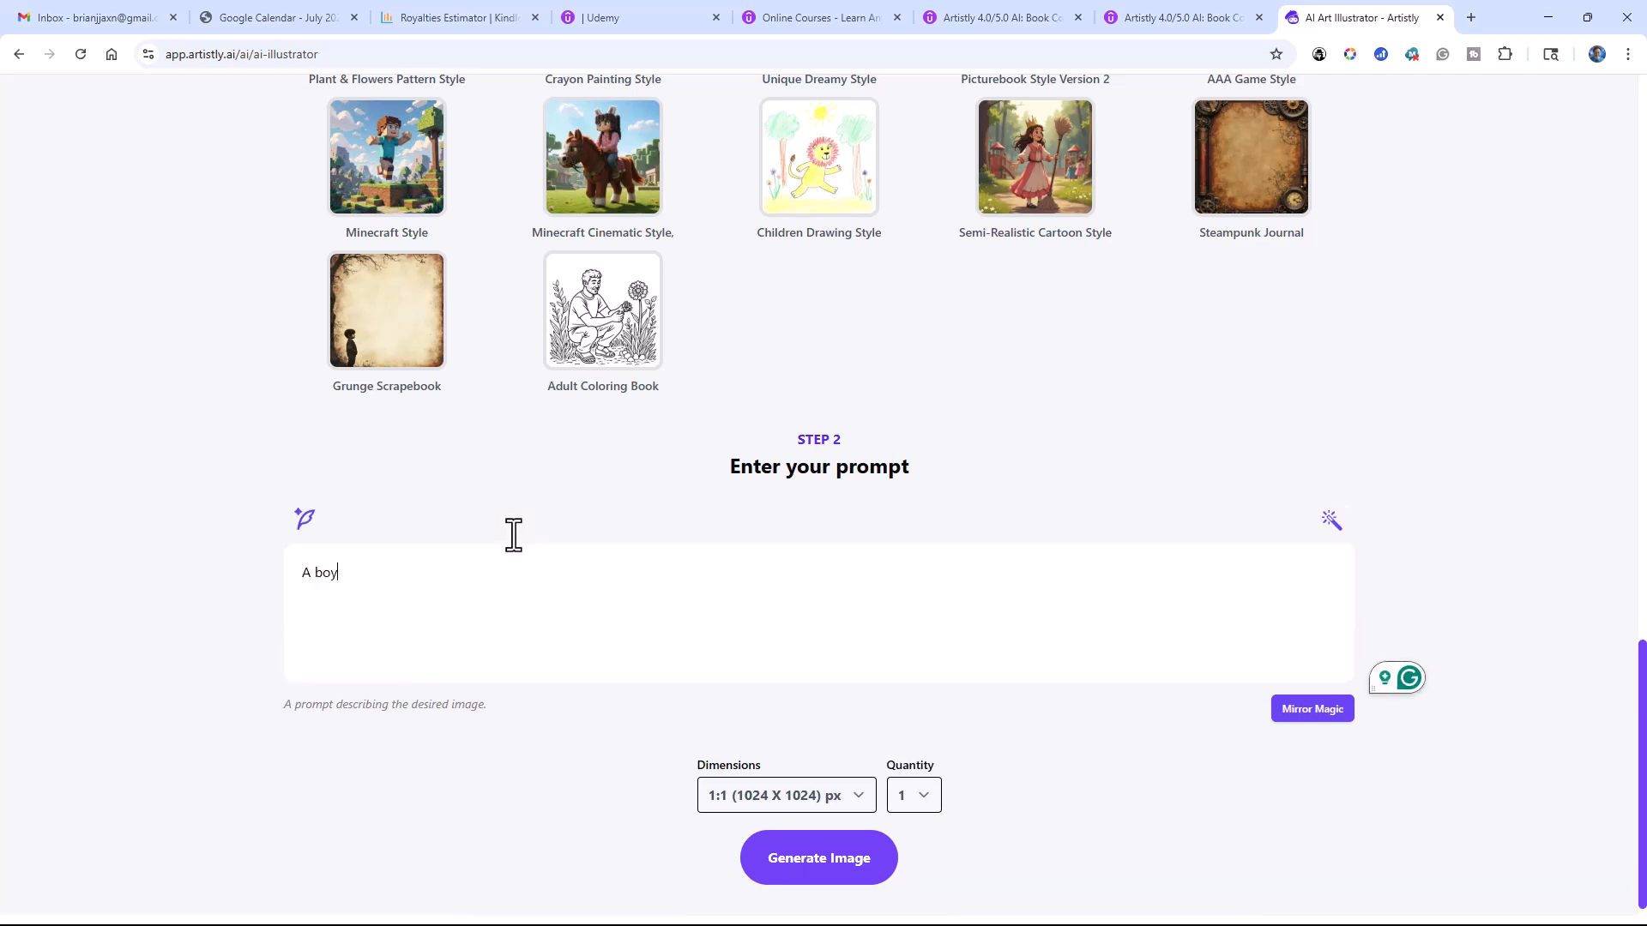
type(" standing in a deserted street.")
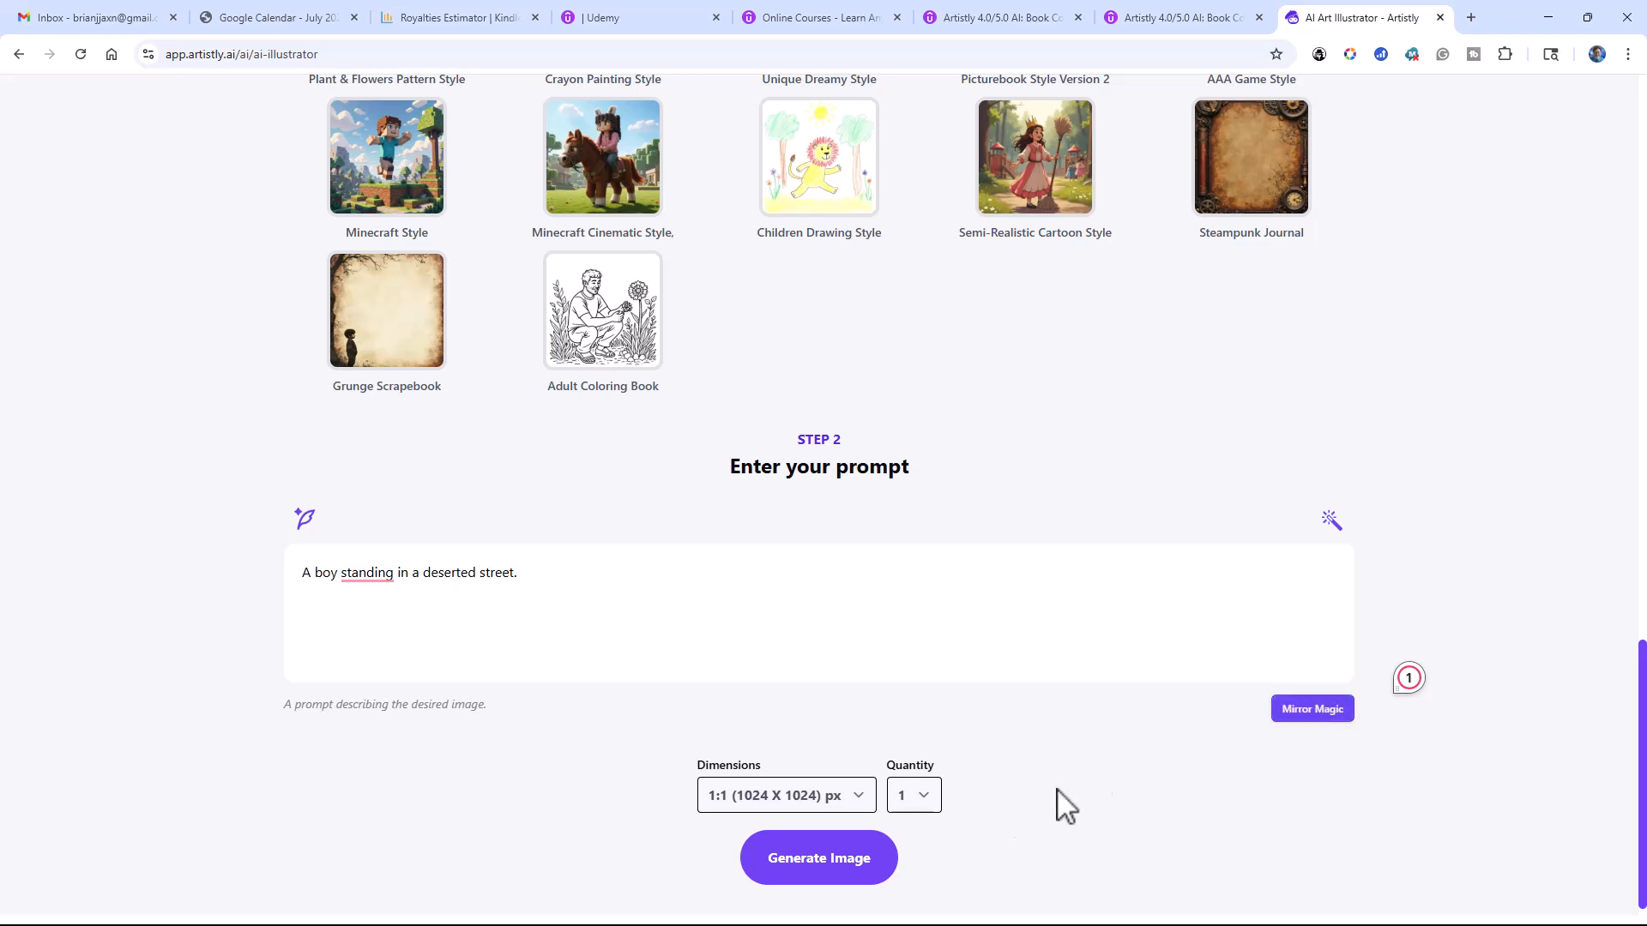
left_click(844, 870)
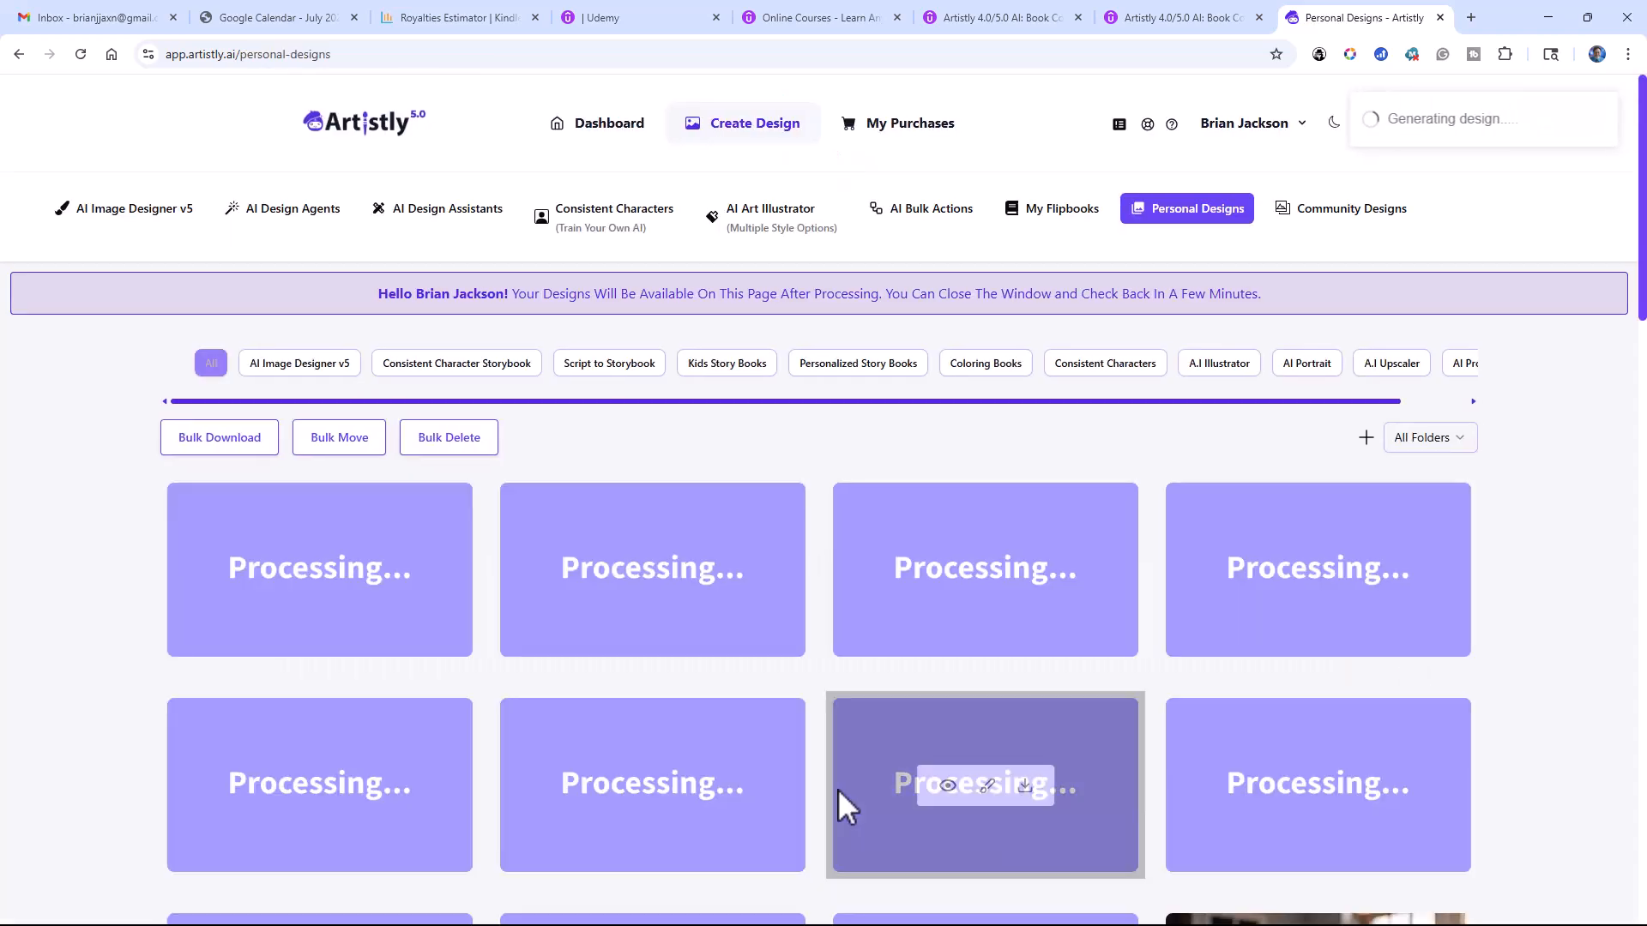
Step: Examine the generated storybook illustrations of the boy in the woods among the personal designs
scroll(429, 531, "down", 2)
scroll(435, 498, "down", 2)
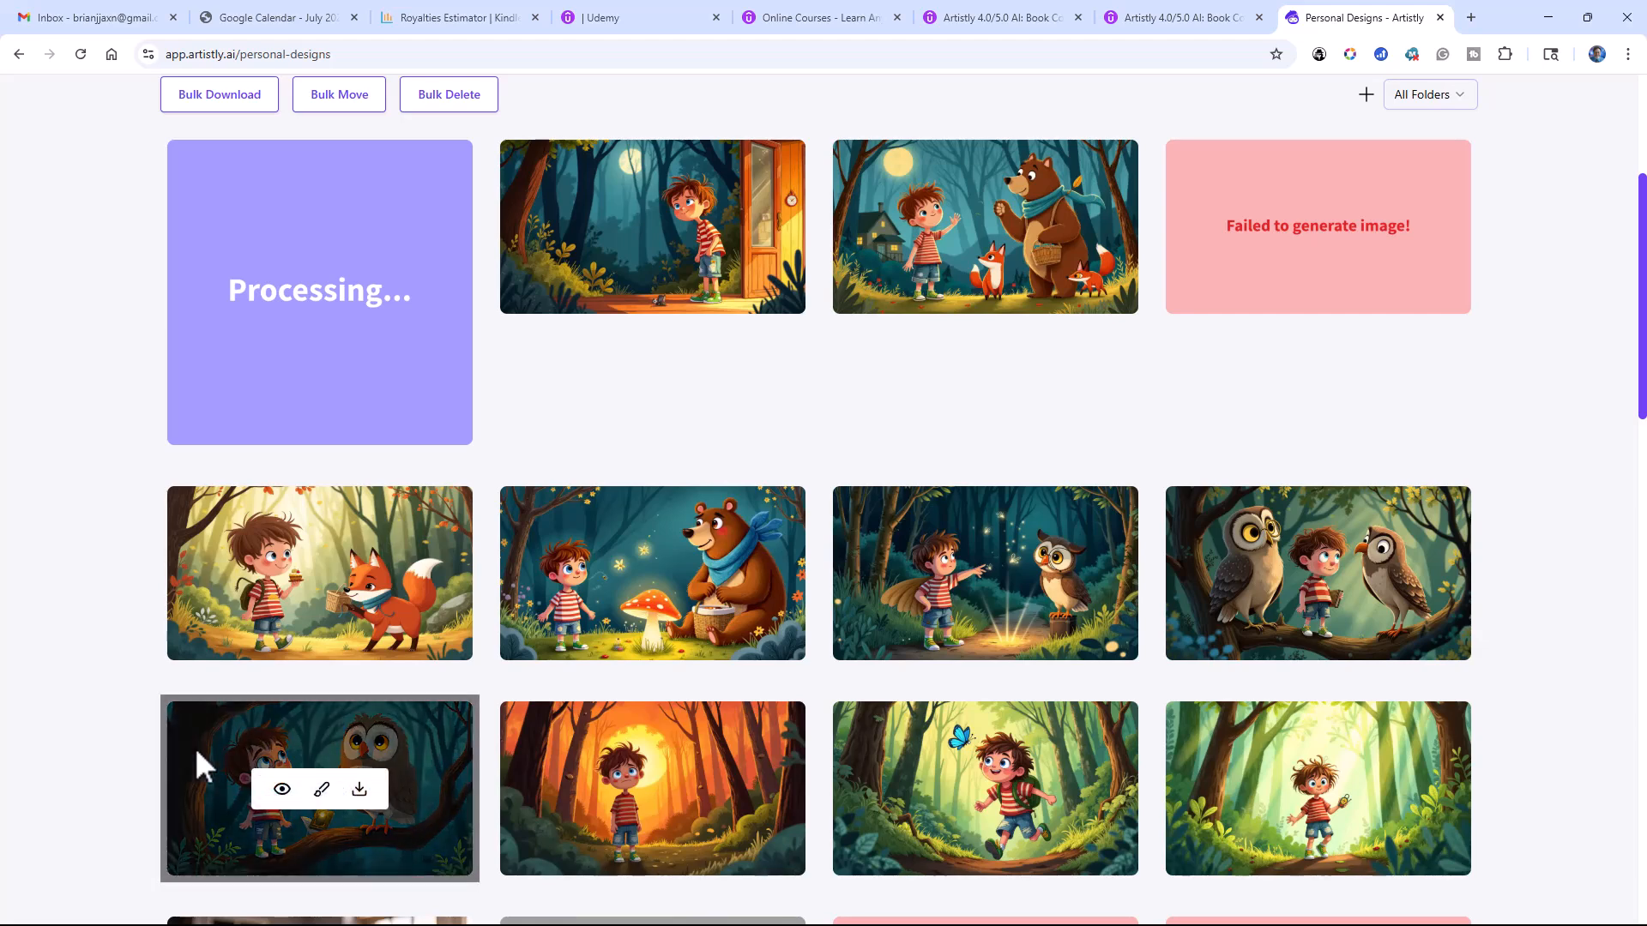
scroll(389, 744, "down", 3)
scroll(390, 740, "up", 2)
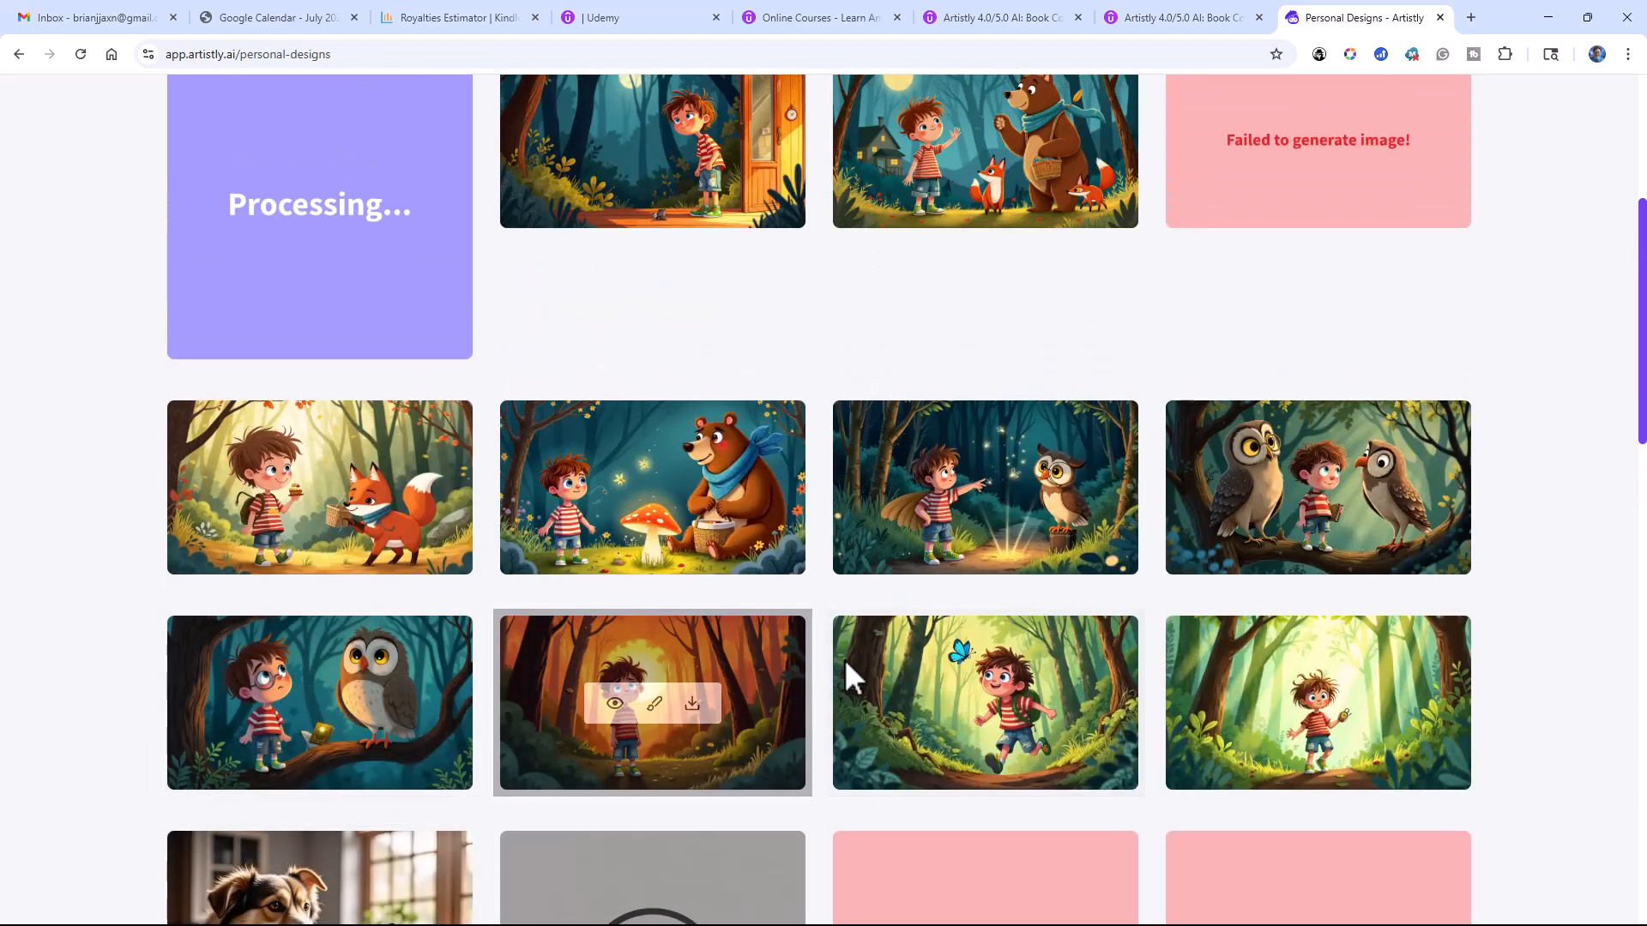
scroll(785, 600, "up", 1)
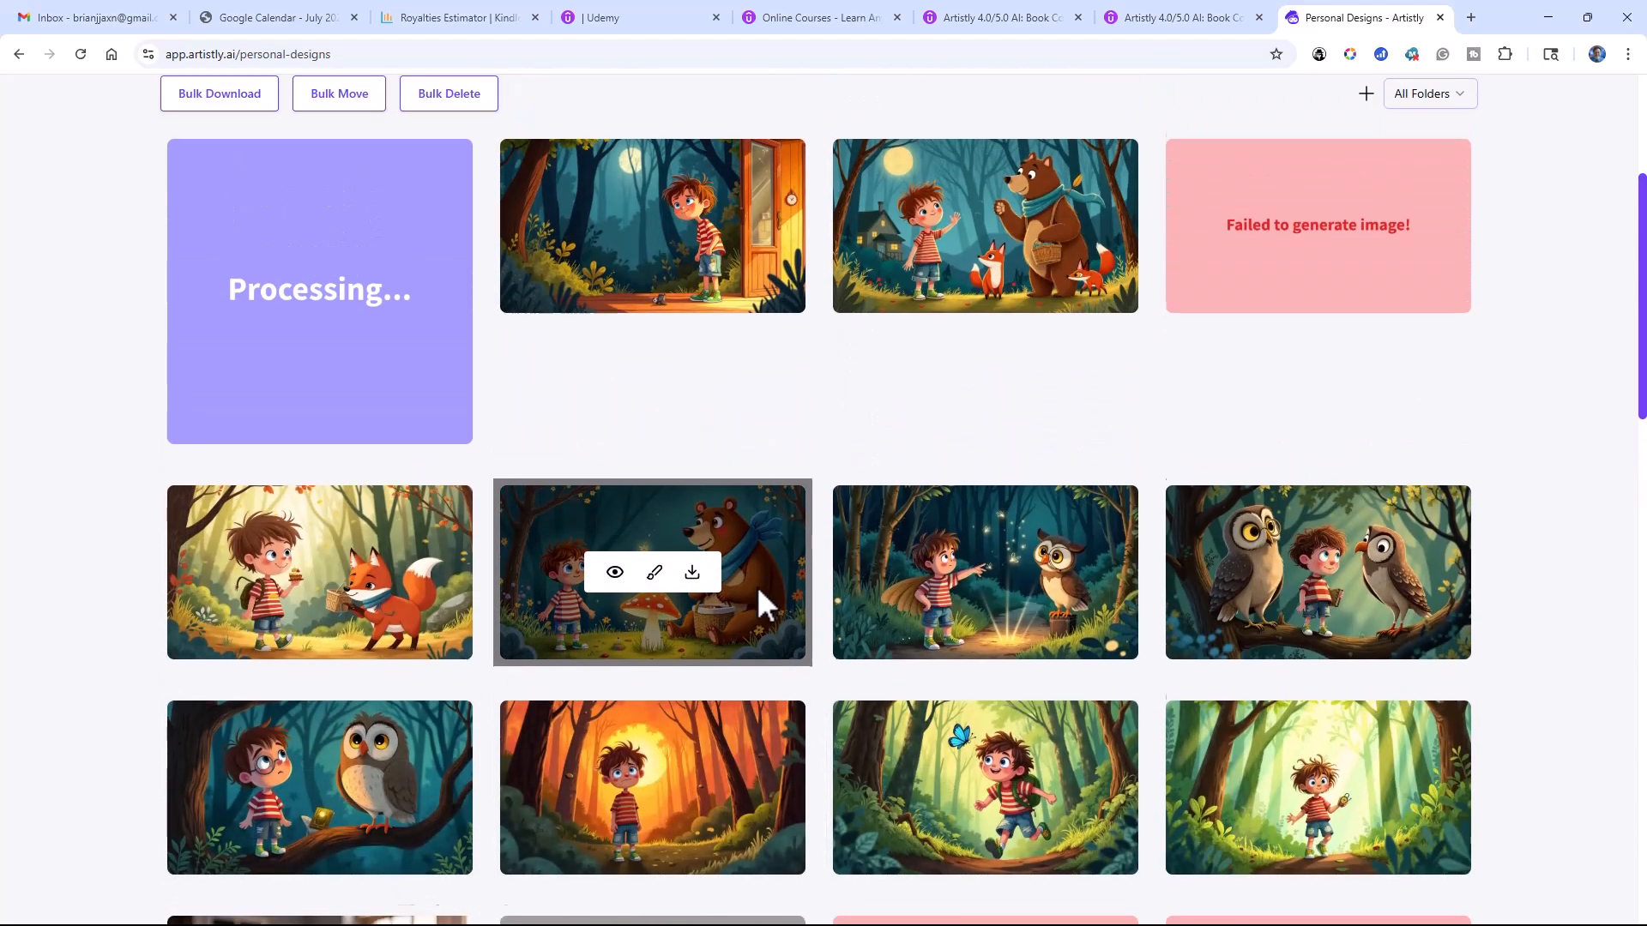
scroll(757, 587, "down", 1)
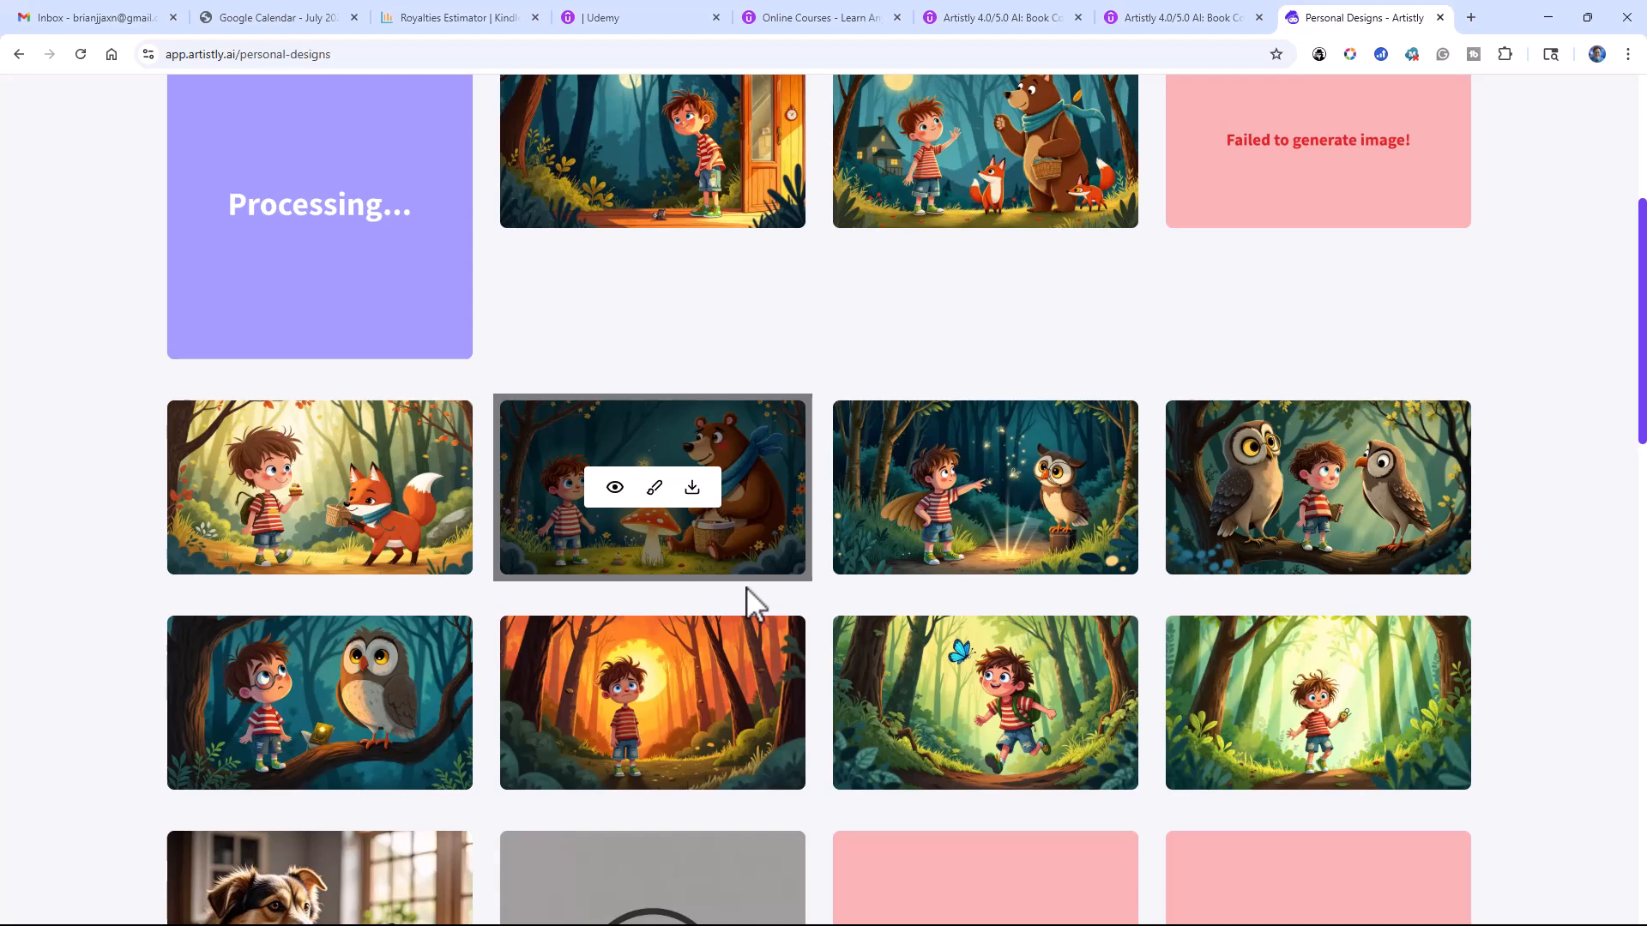
scroll(733, 587, "up", 3)
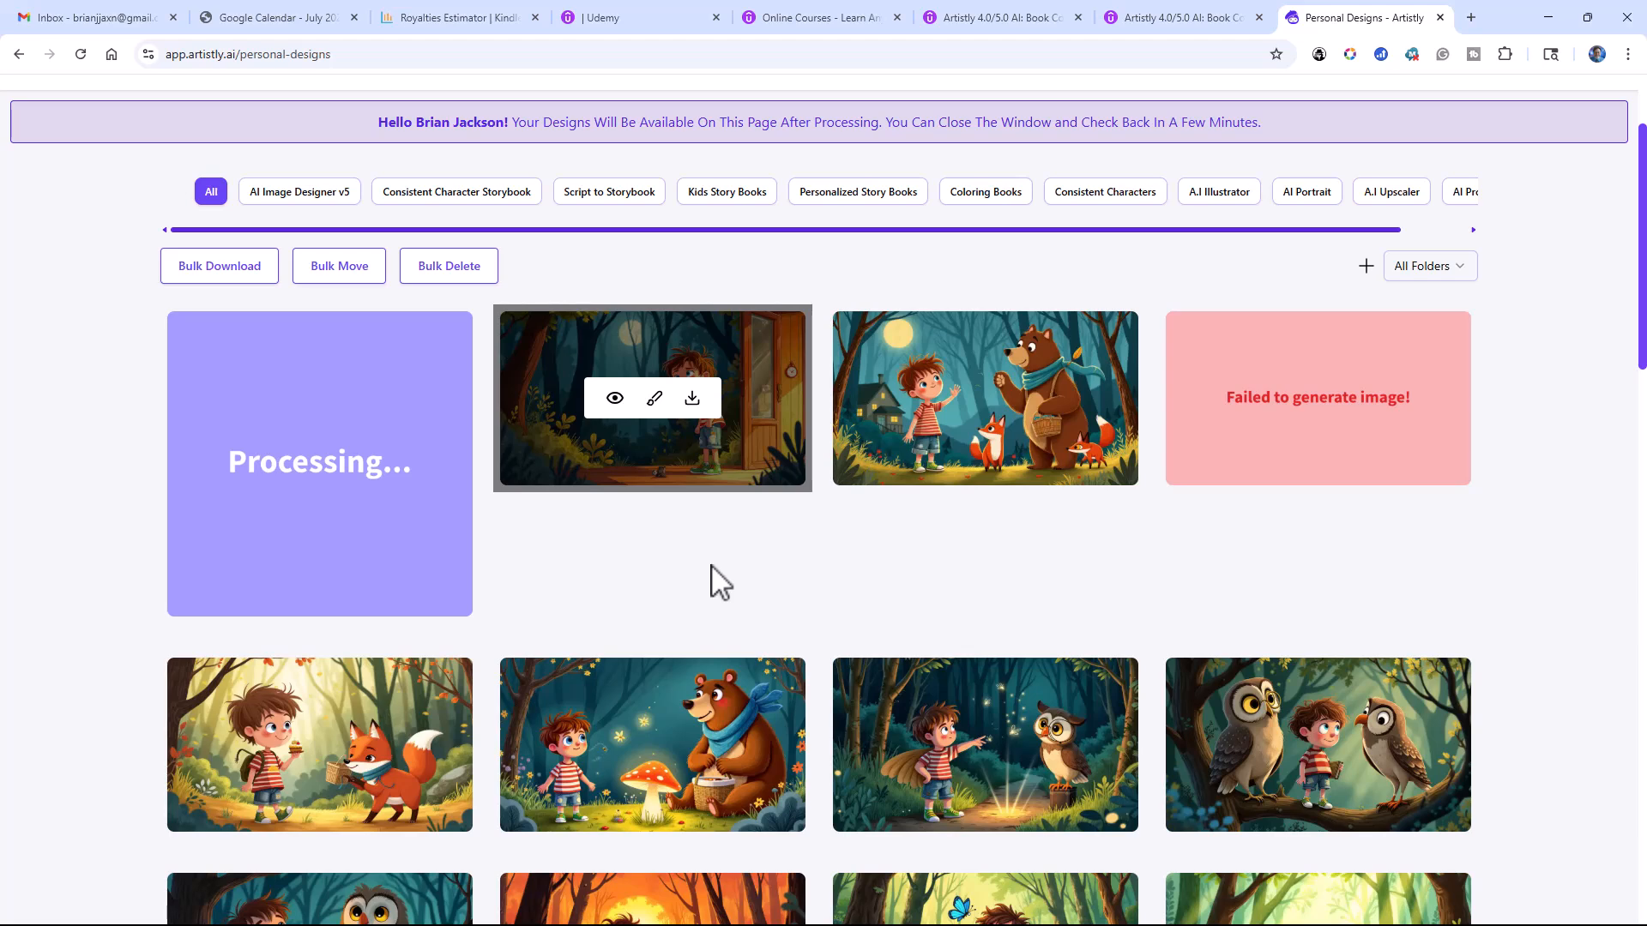
scroll(710, 565, "up", 1)
scroll(716, 579, "up", 2)
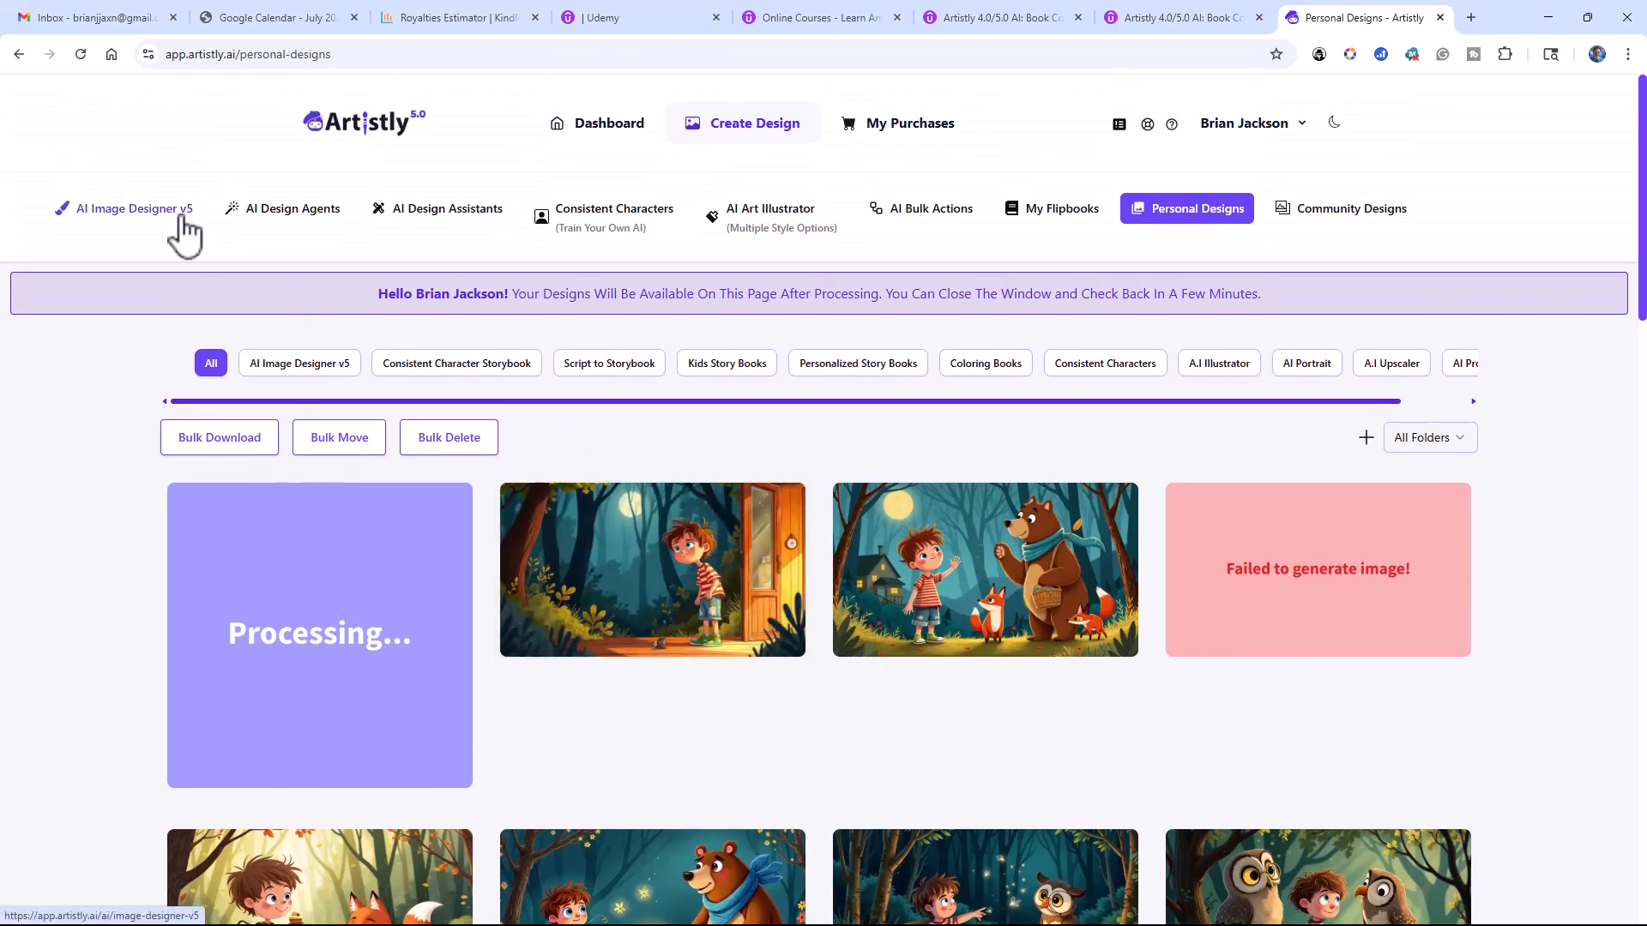
Step: View the AI Bulk Actions, My Flipbooks, Personal Designs and Community Designs pages in turn
left_click(927, 225)
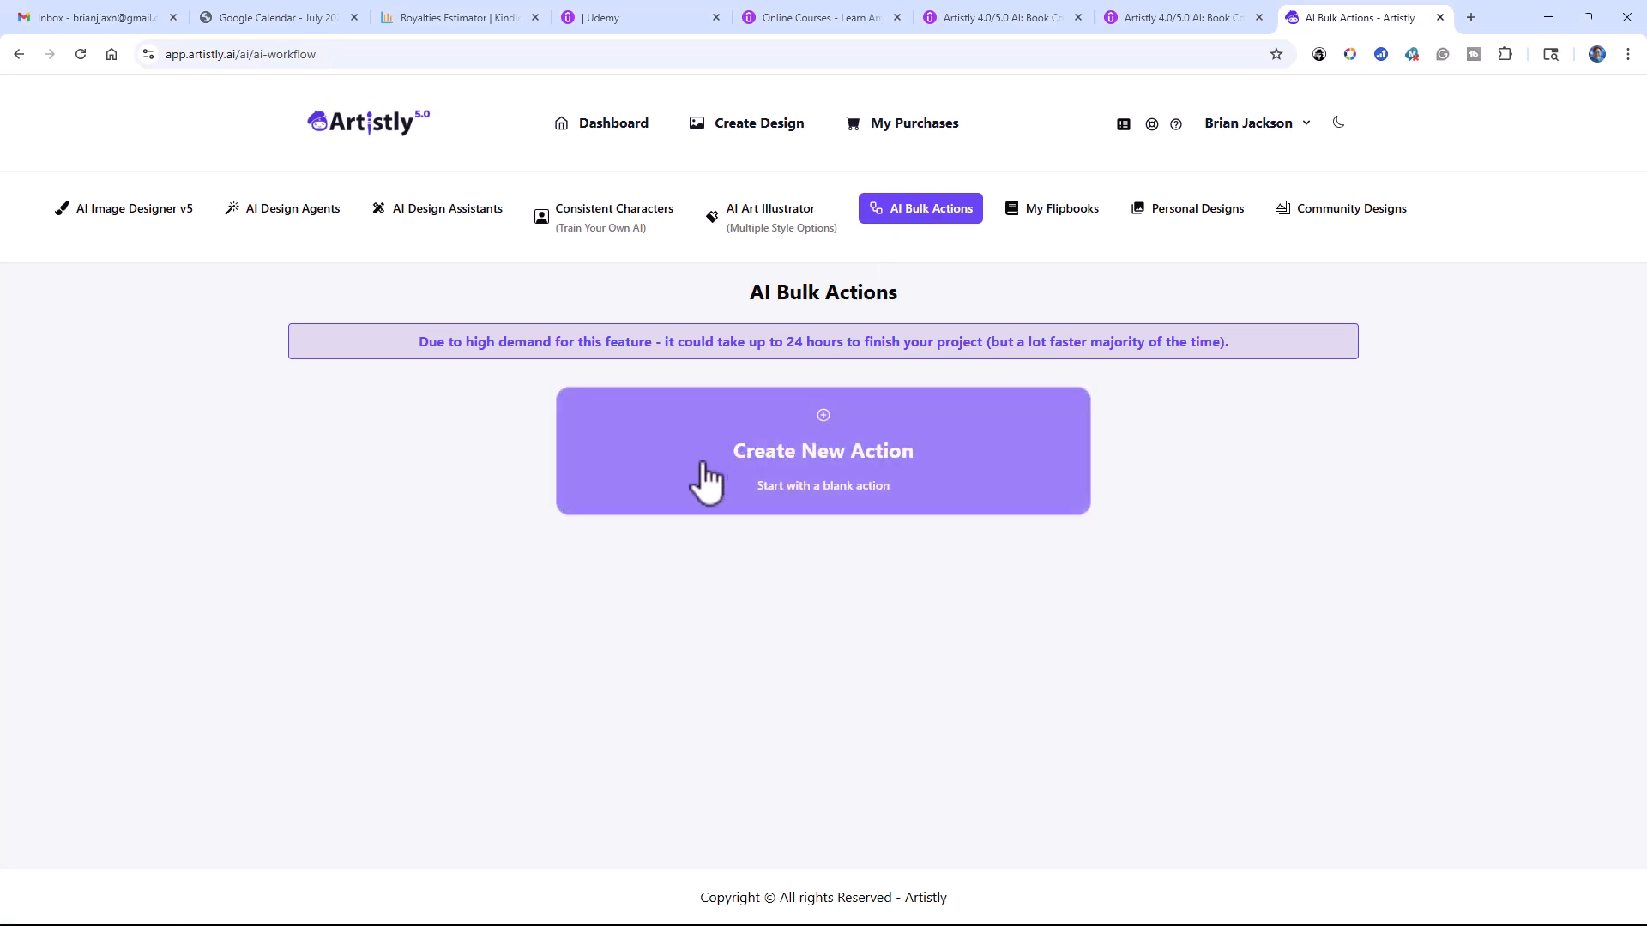
left_click(1040, 224)
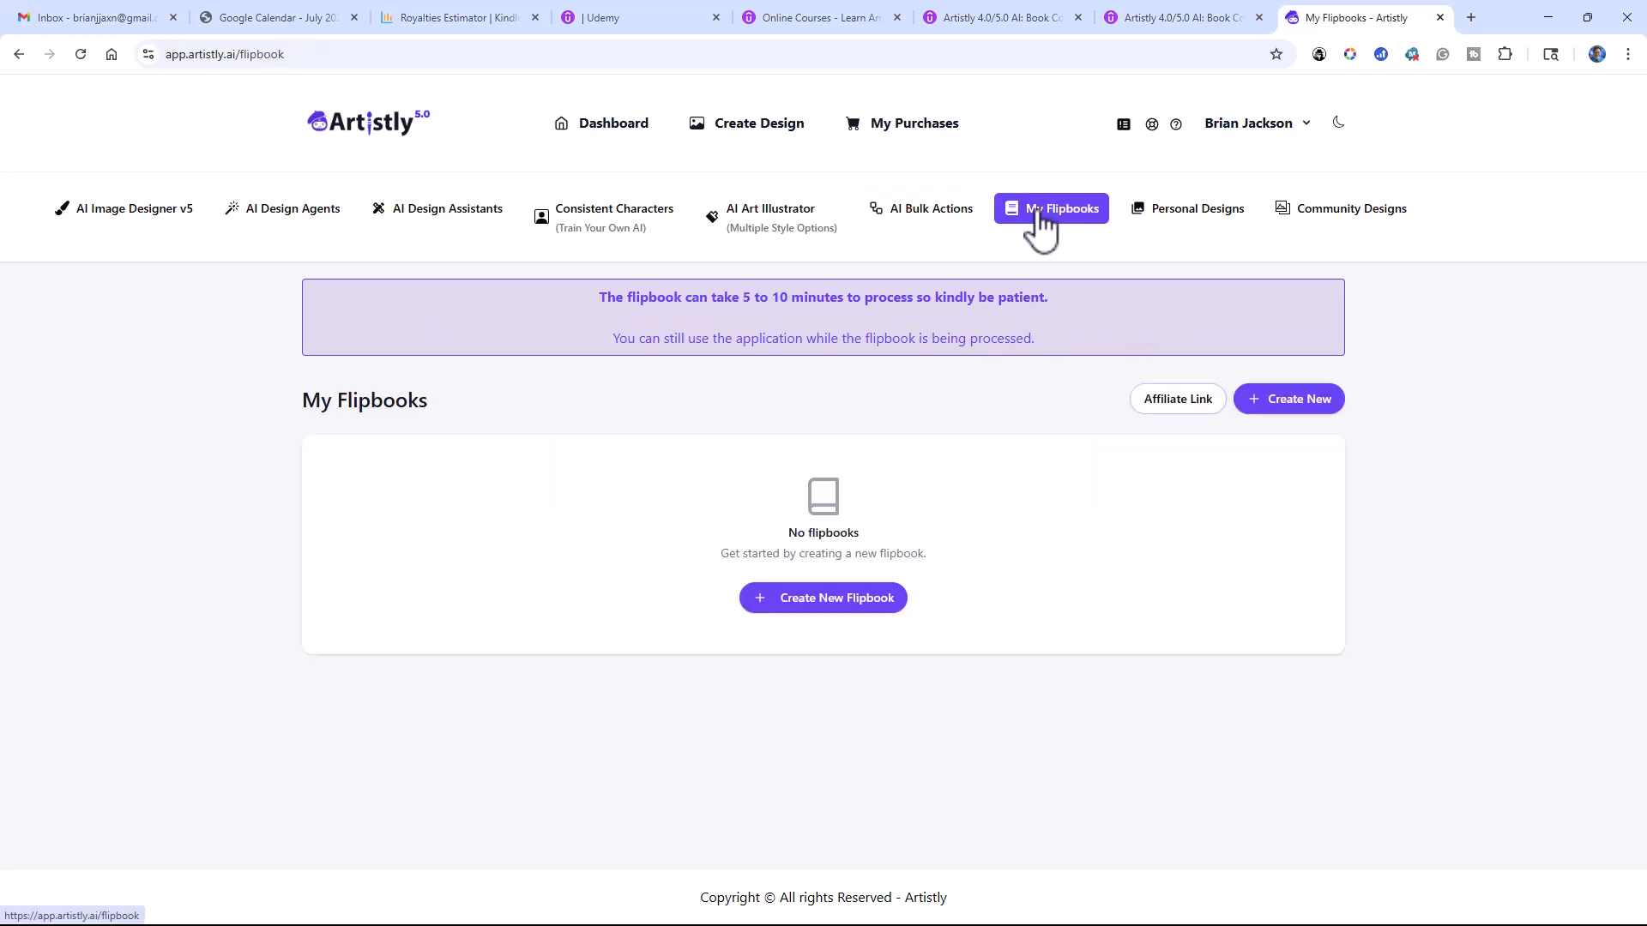
left_click(1173, 222)
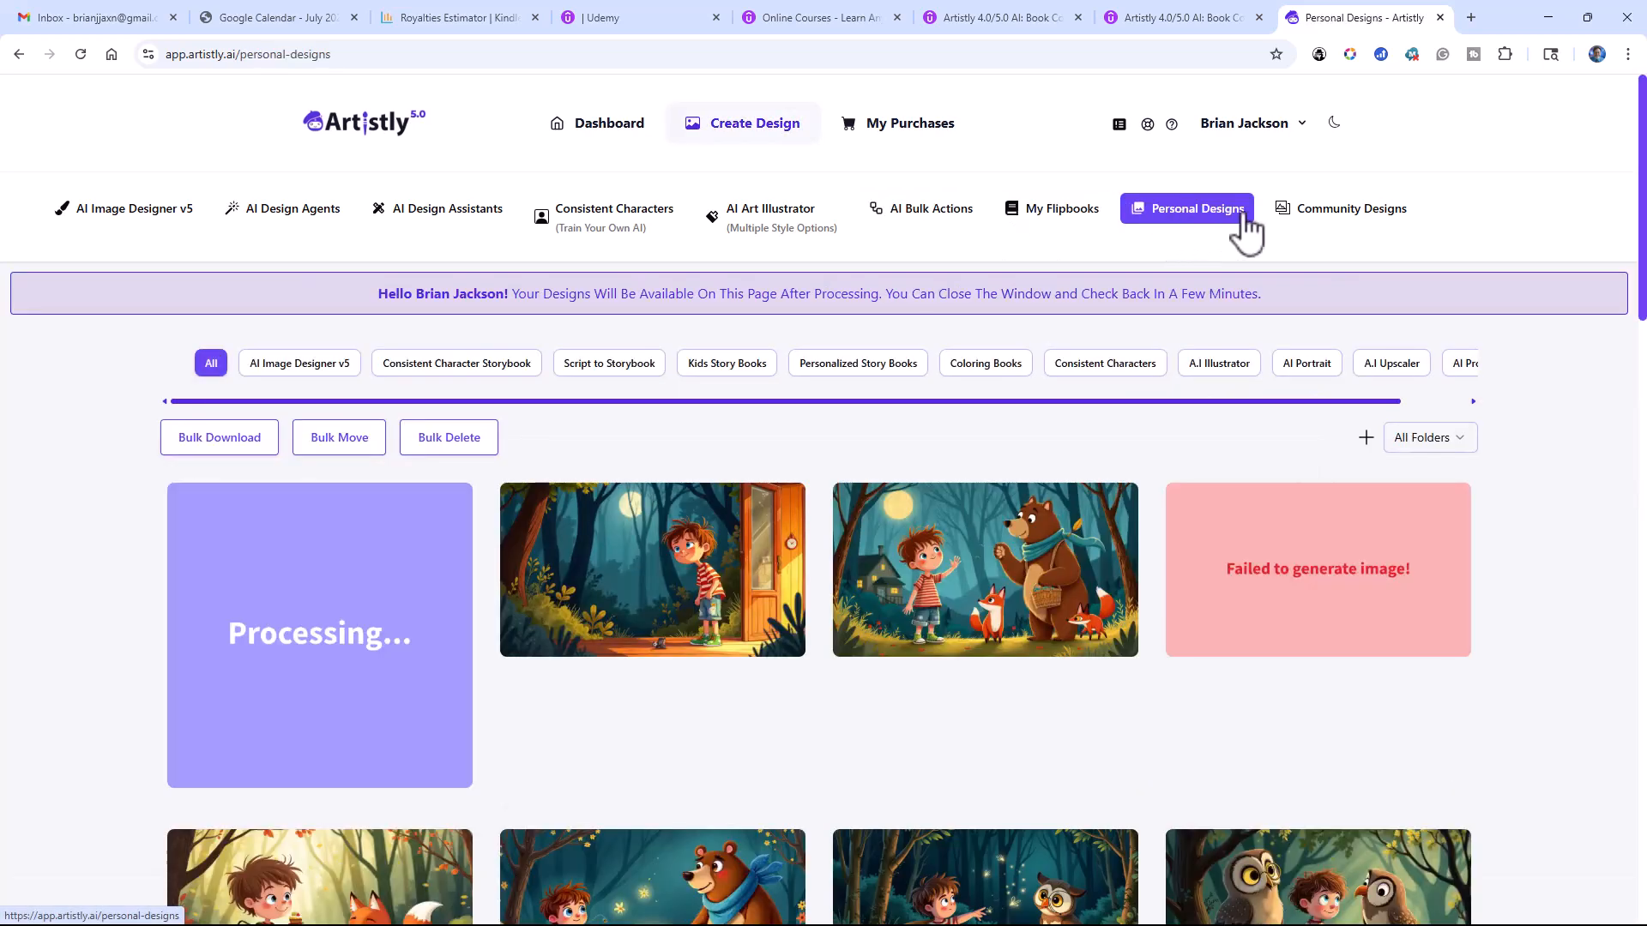
left_click(1318, 215)
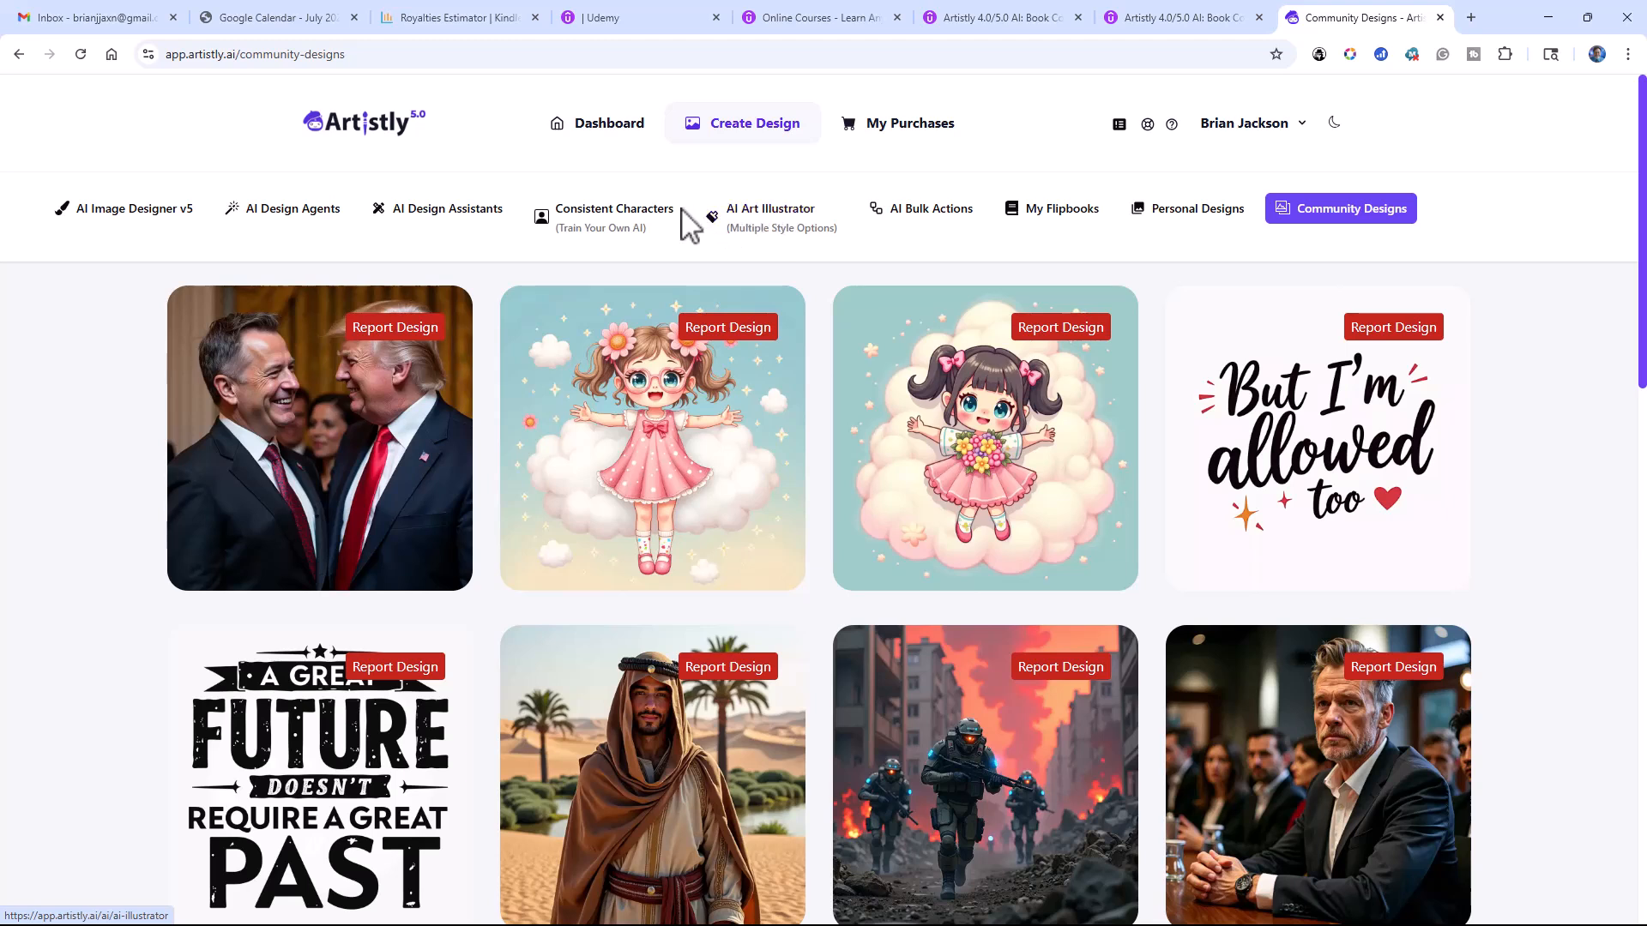
Step: Start a Book Cover design in the AI Design Agents with the title "Moving Violation" and the author's full name
left_click(335, 221)
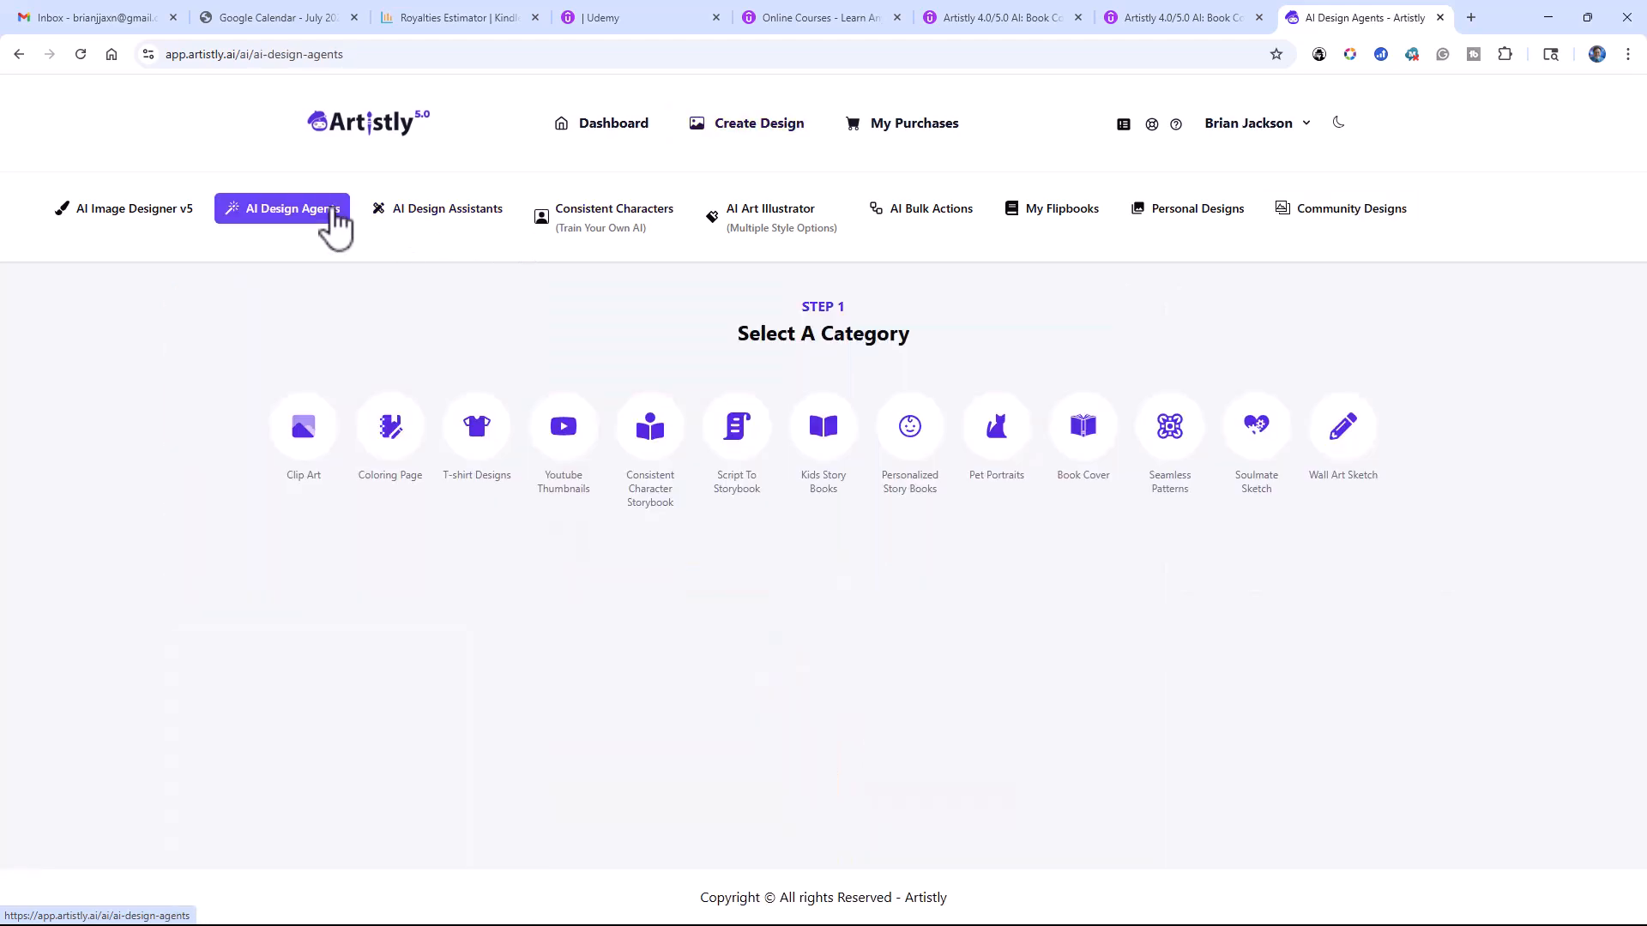
left_click(1082, 442)
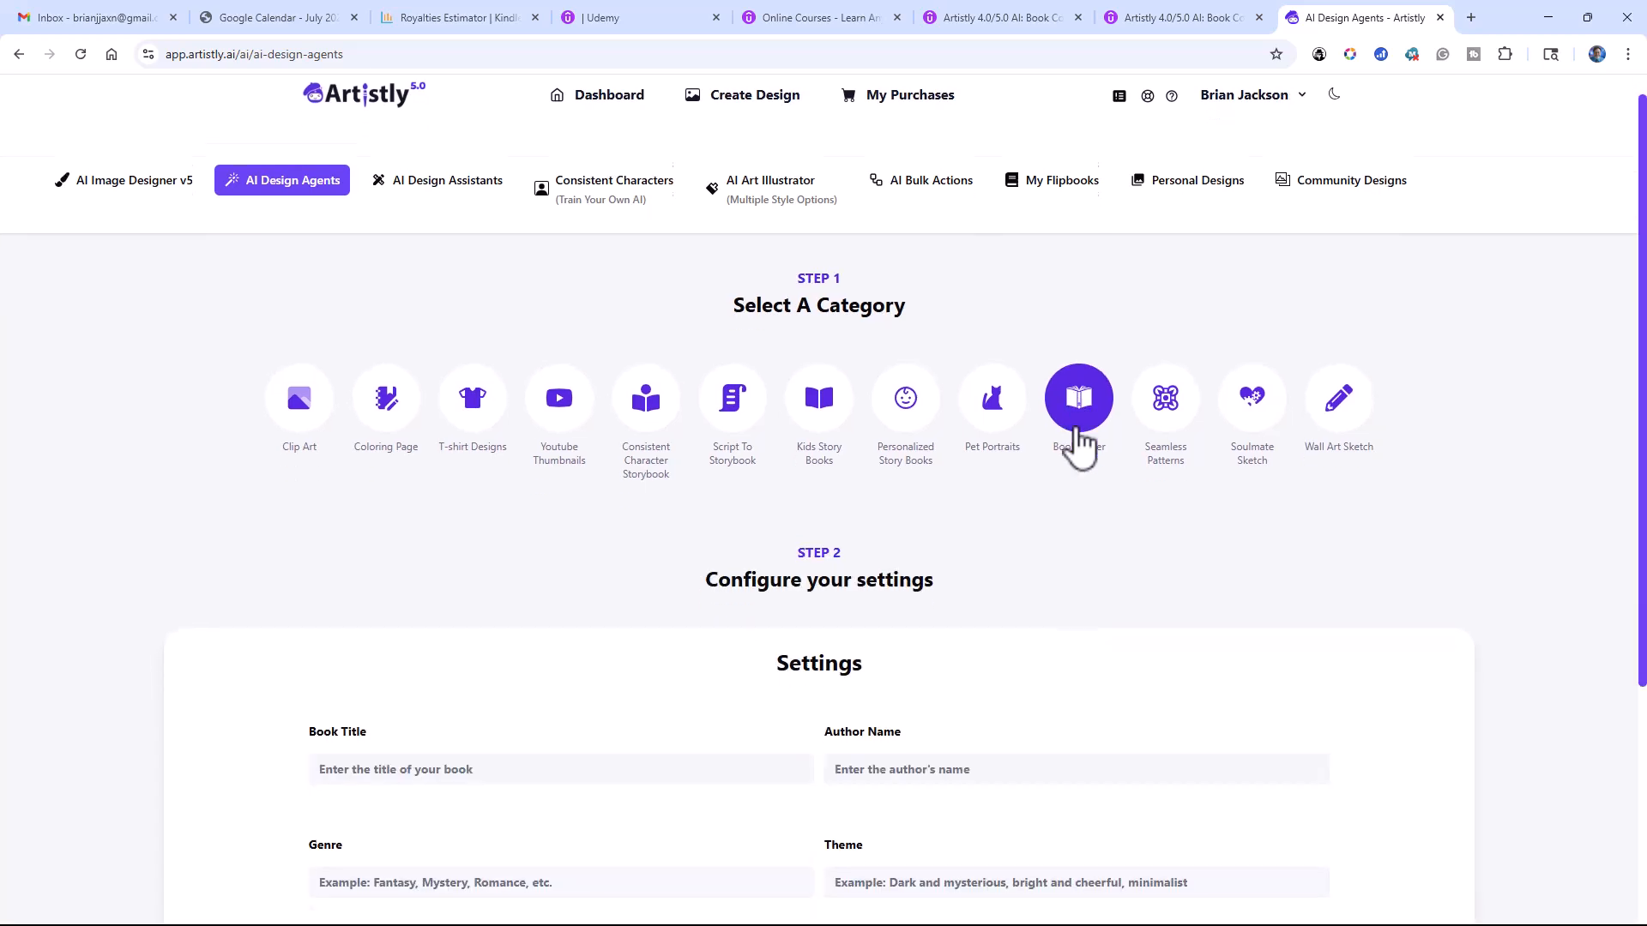
left_click(456, 429)
type("Mo")
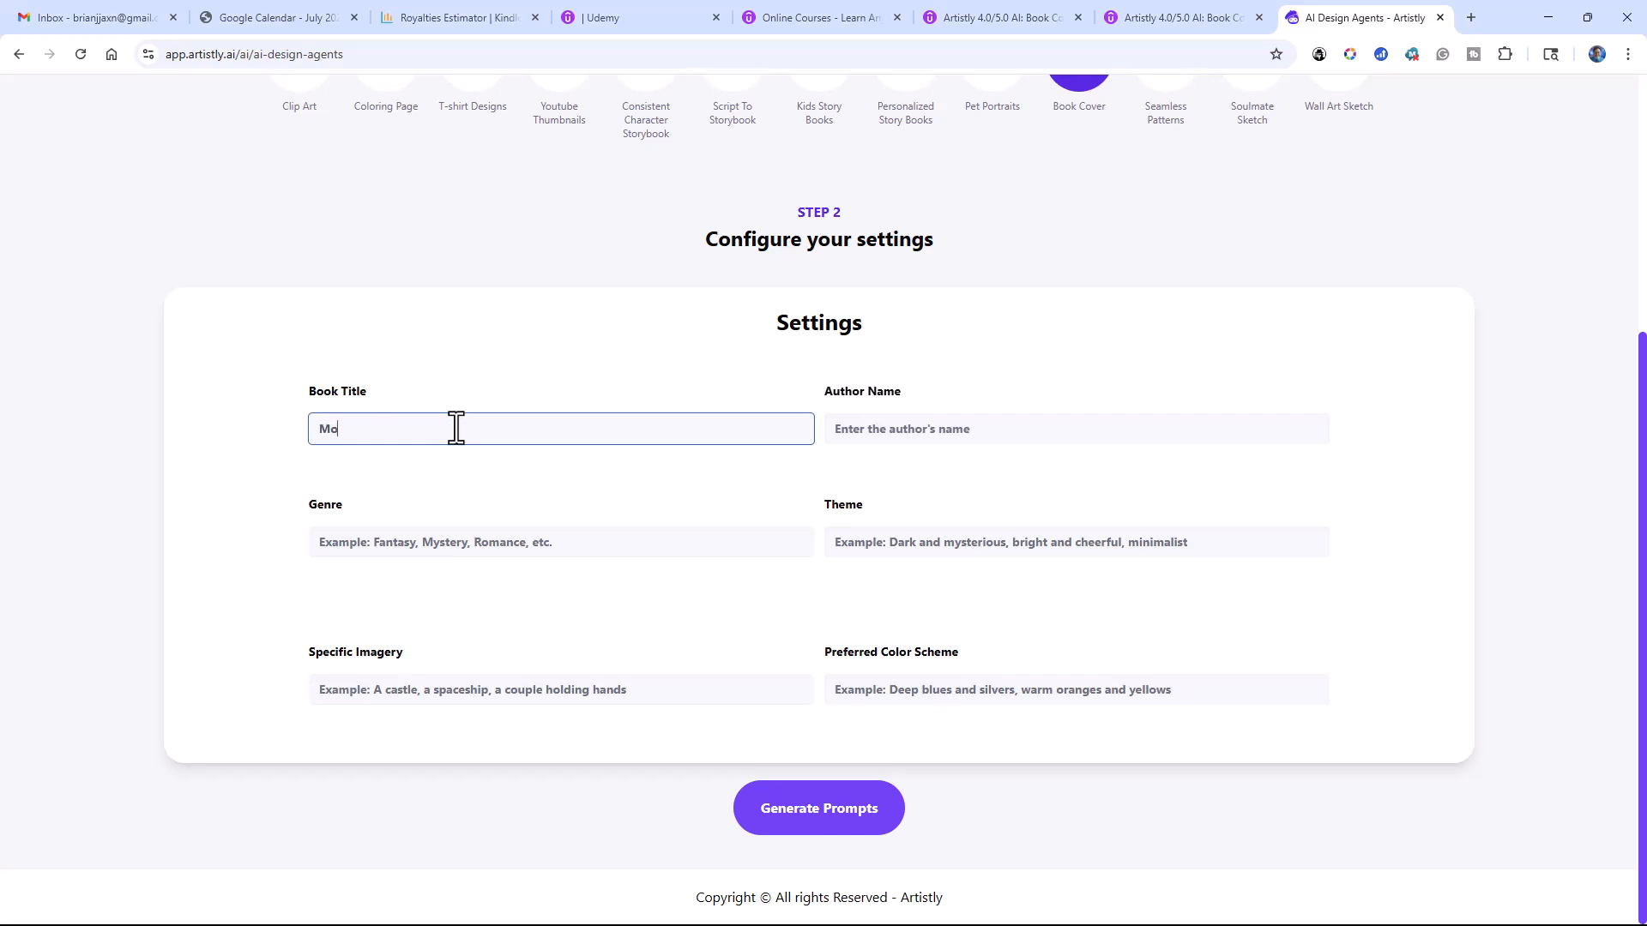
type("ving Violation")
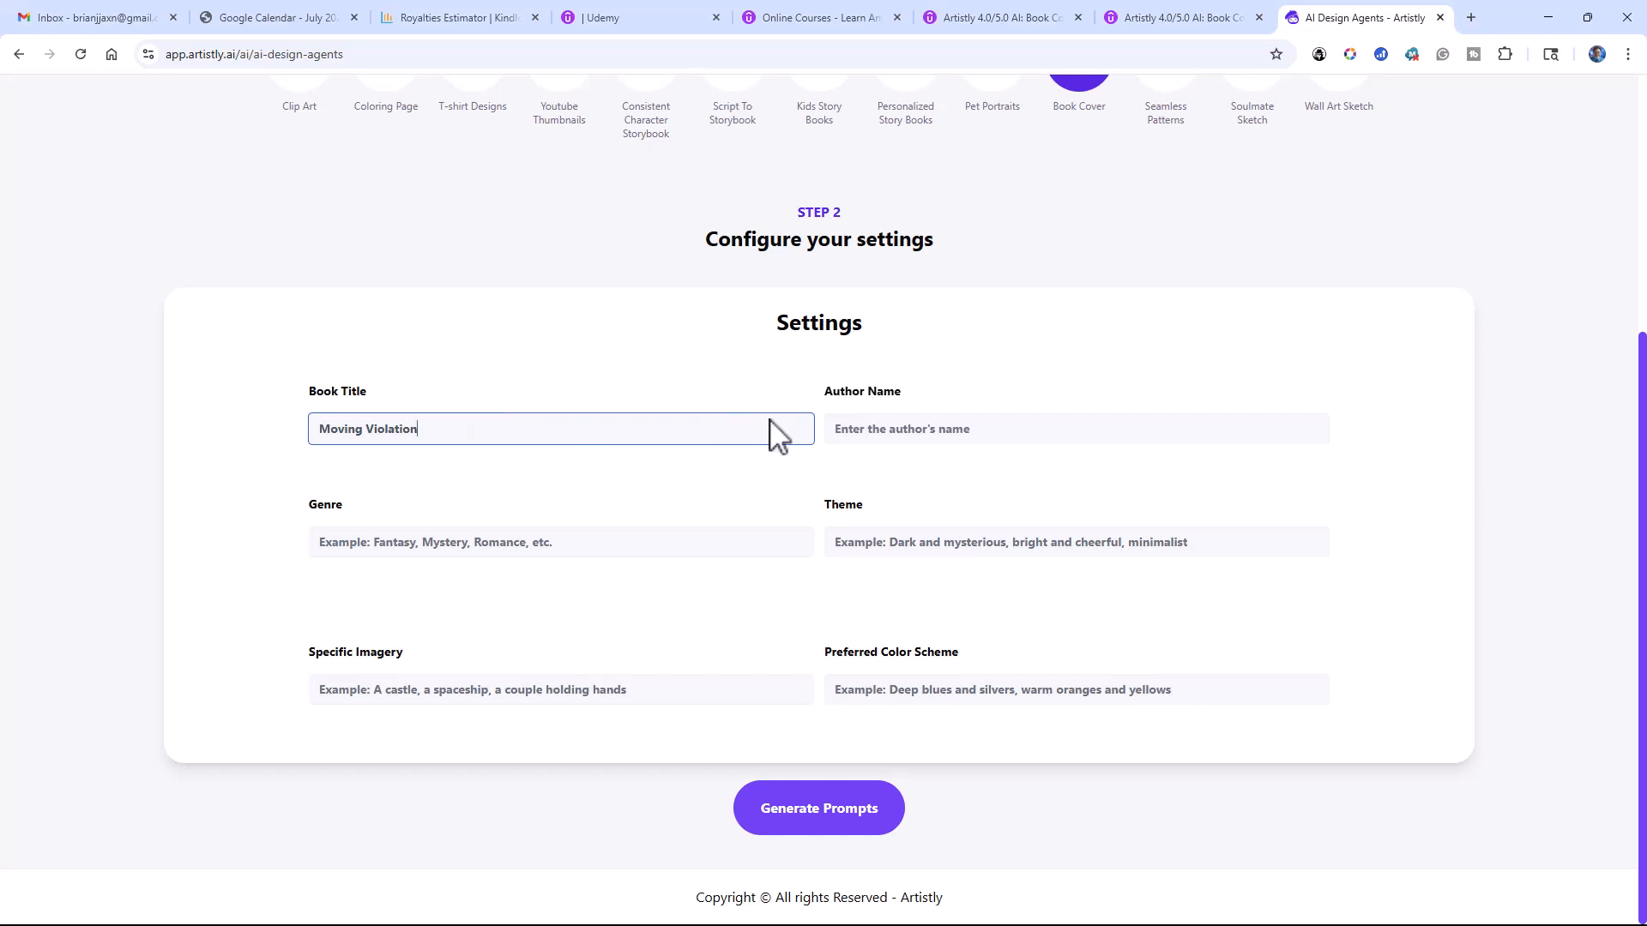
left_click(879, 429)
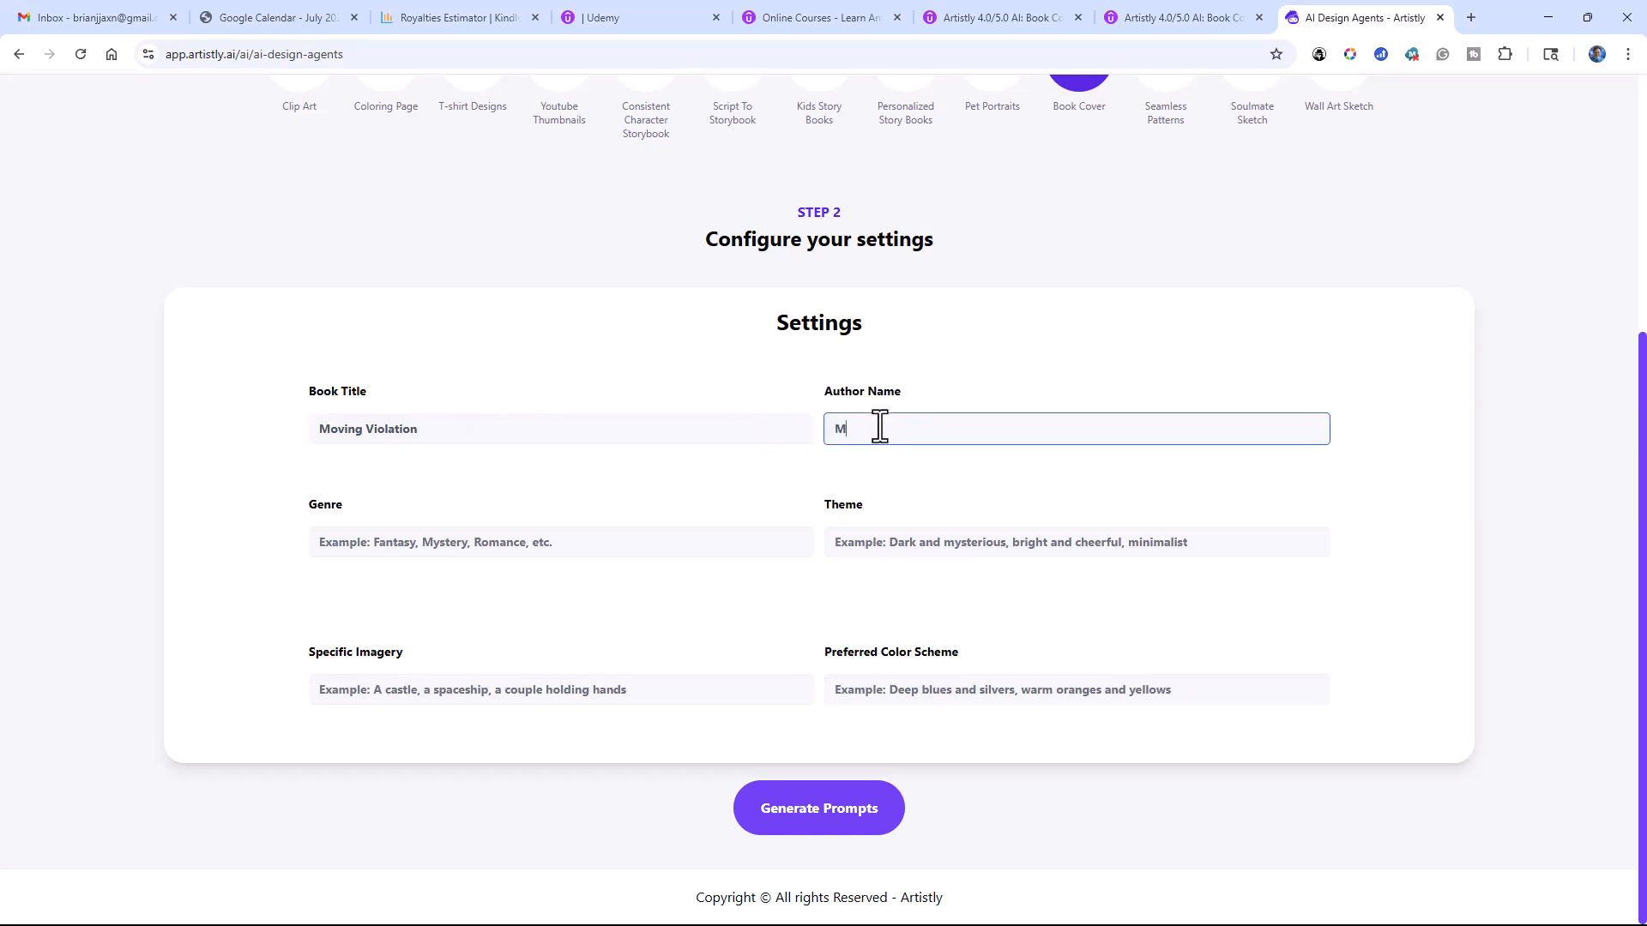
Step: Set the book cover's genre to "Mystery" and its theme to "Bright and cheerful"
left_click(488, 542)
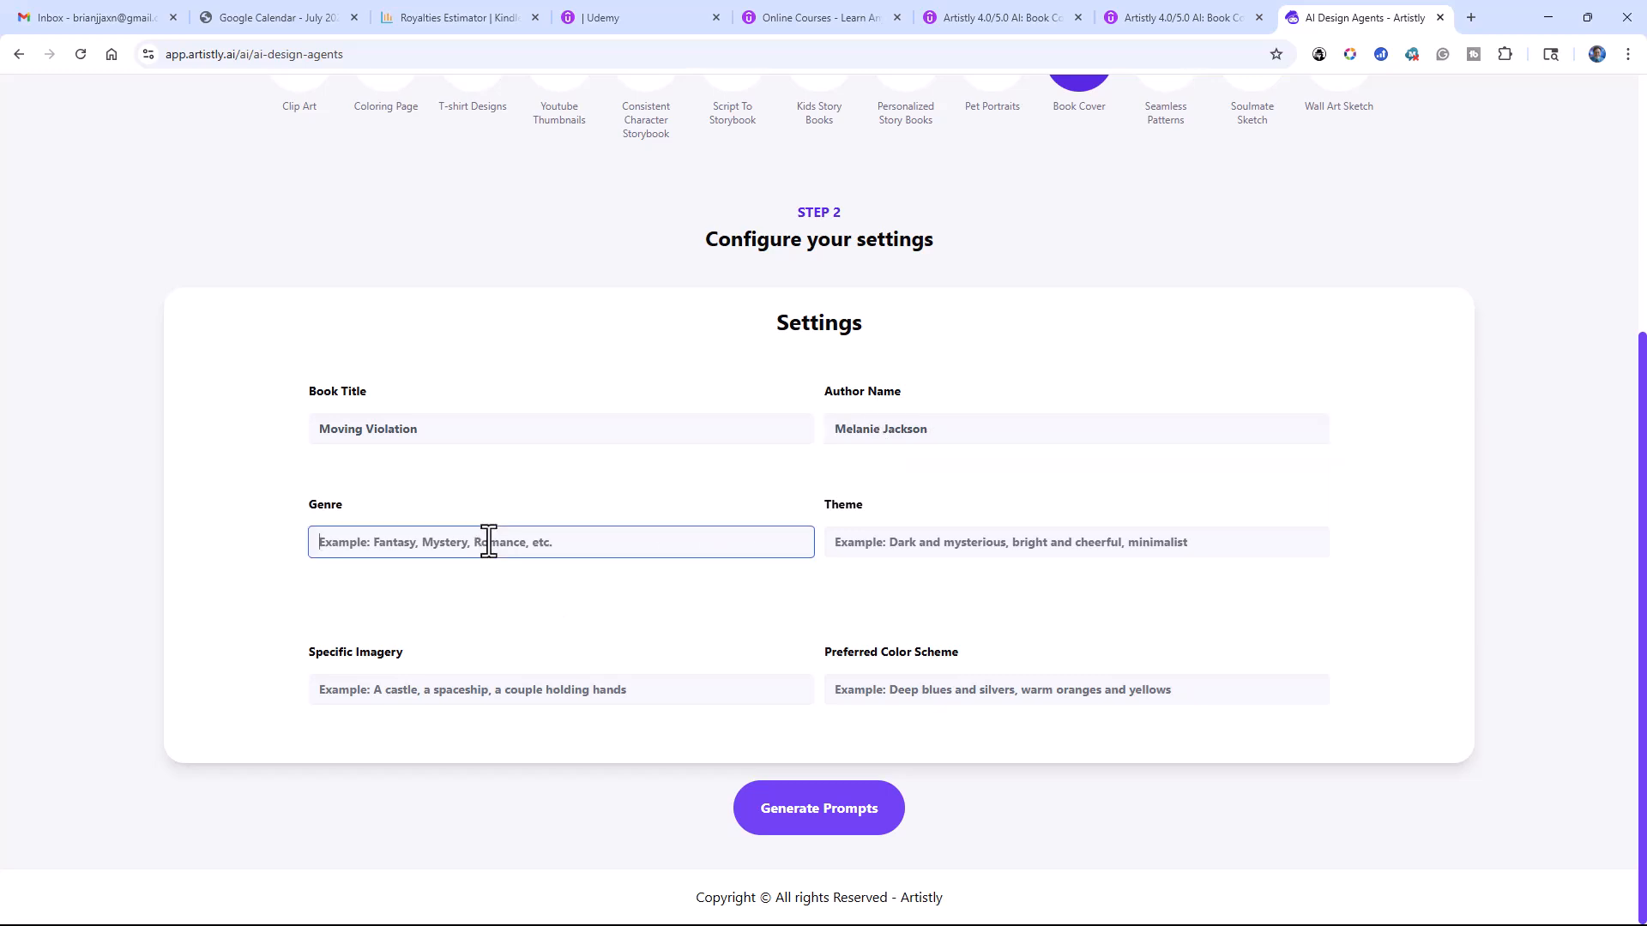
type("Mystery")
left_click(883, 542)
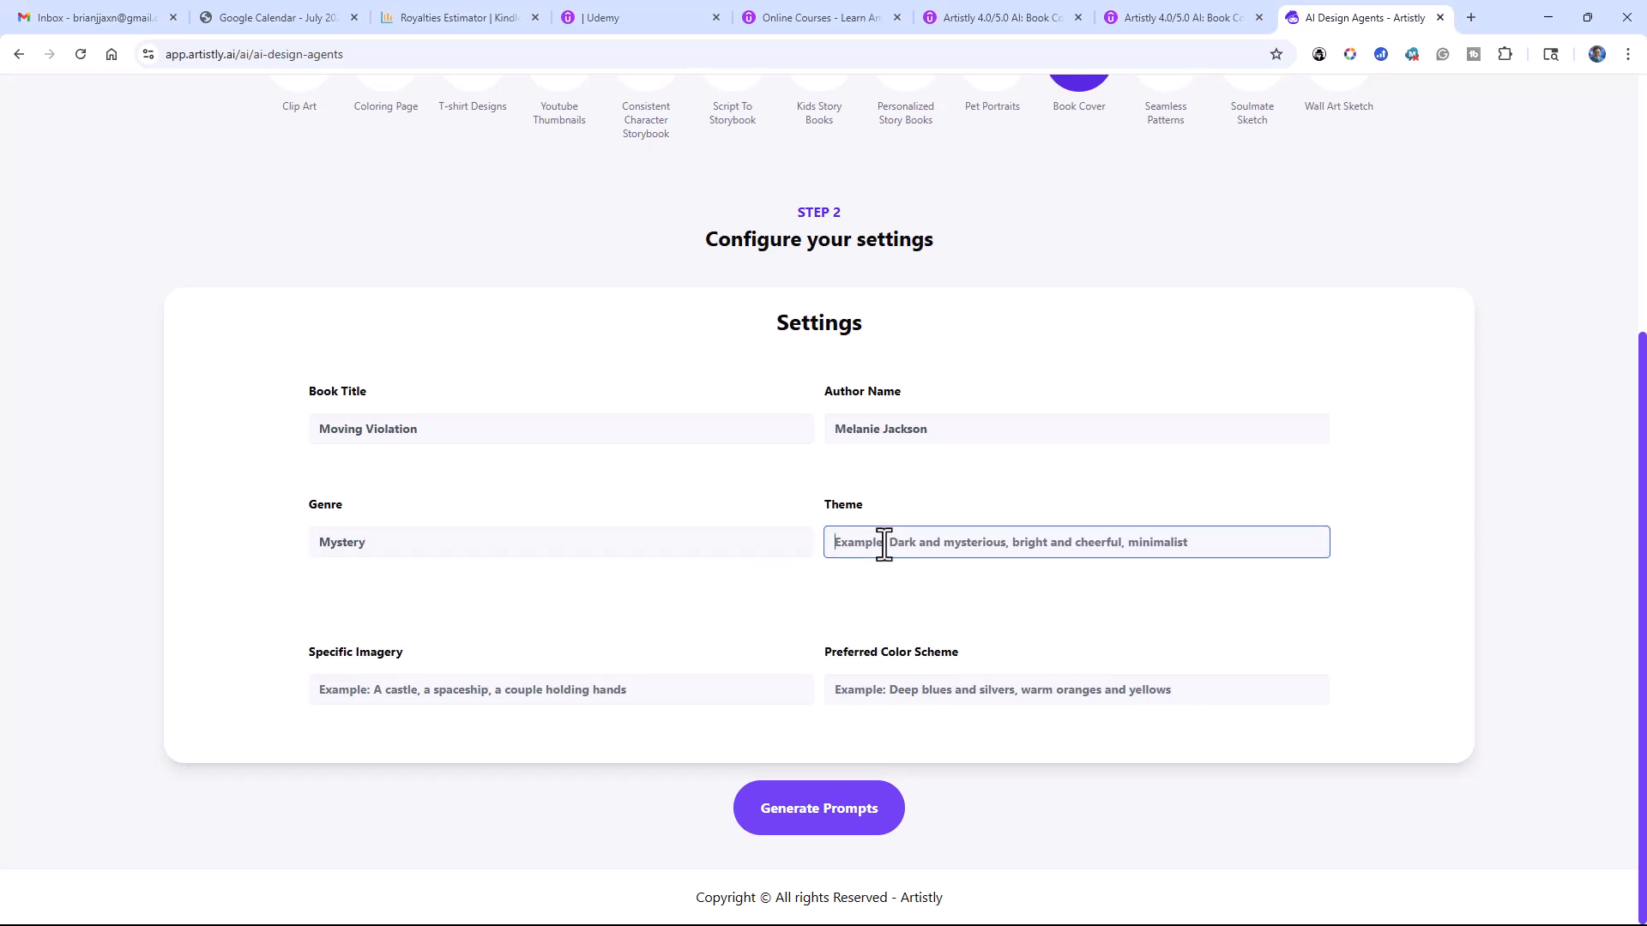
type("Bri")
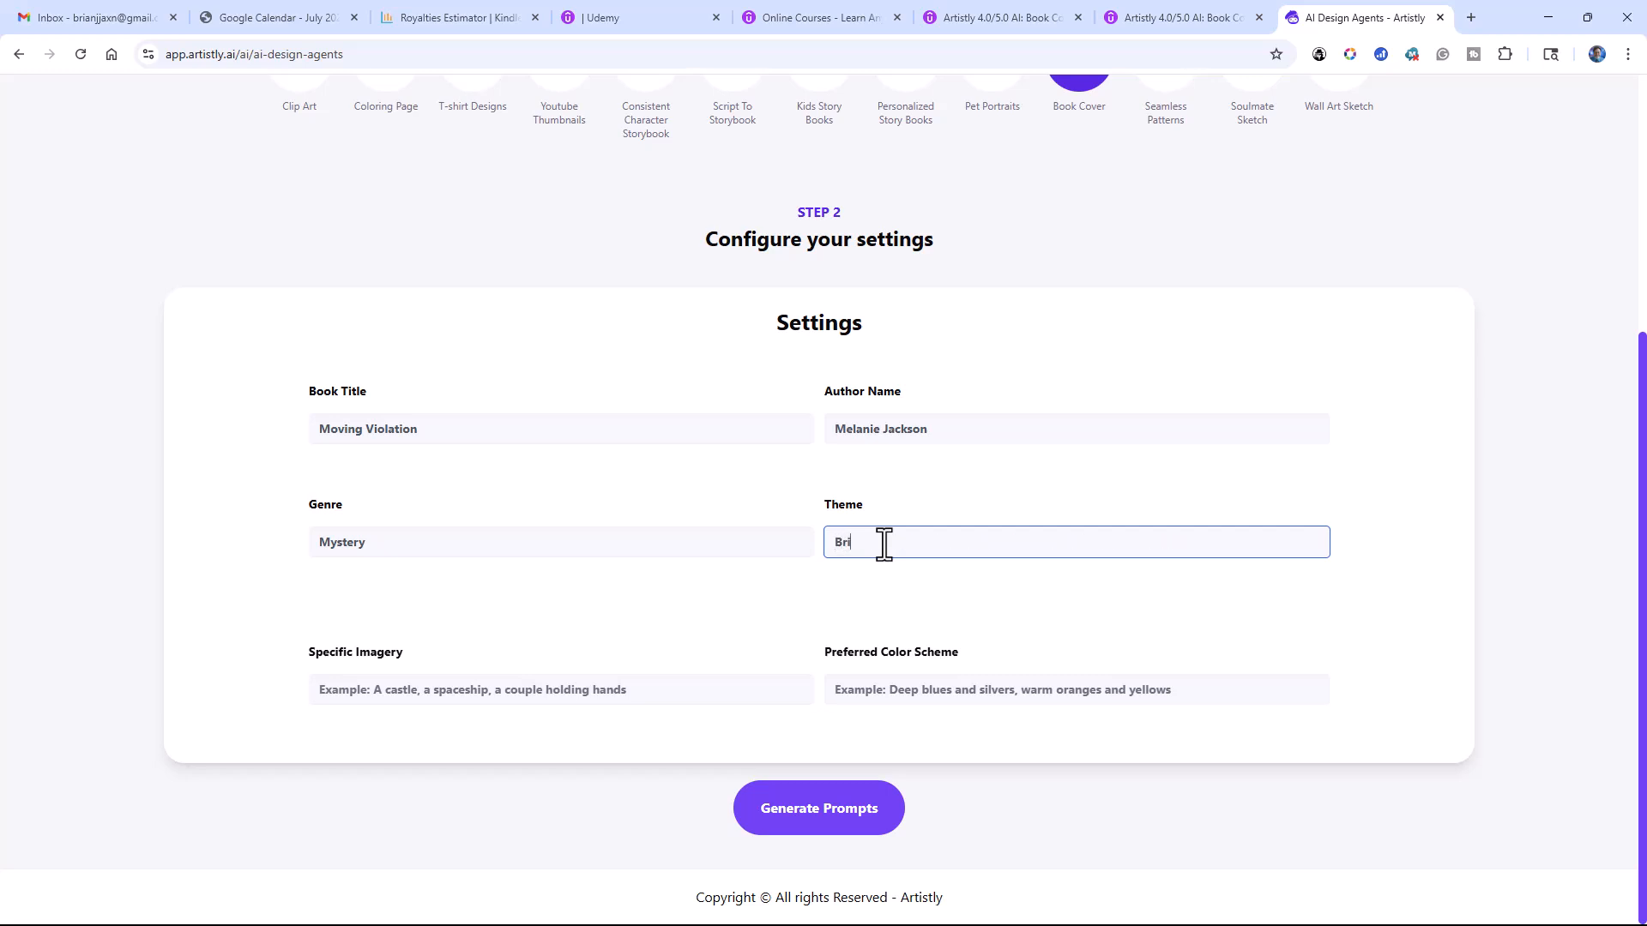
type("ght and cheerful")
Step: Specify the imagery "Street with a police car." and the color scheme "Warm oranges and yellows.", and generate the cover prompt
left_click(535, 696)
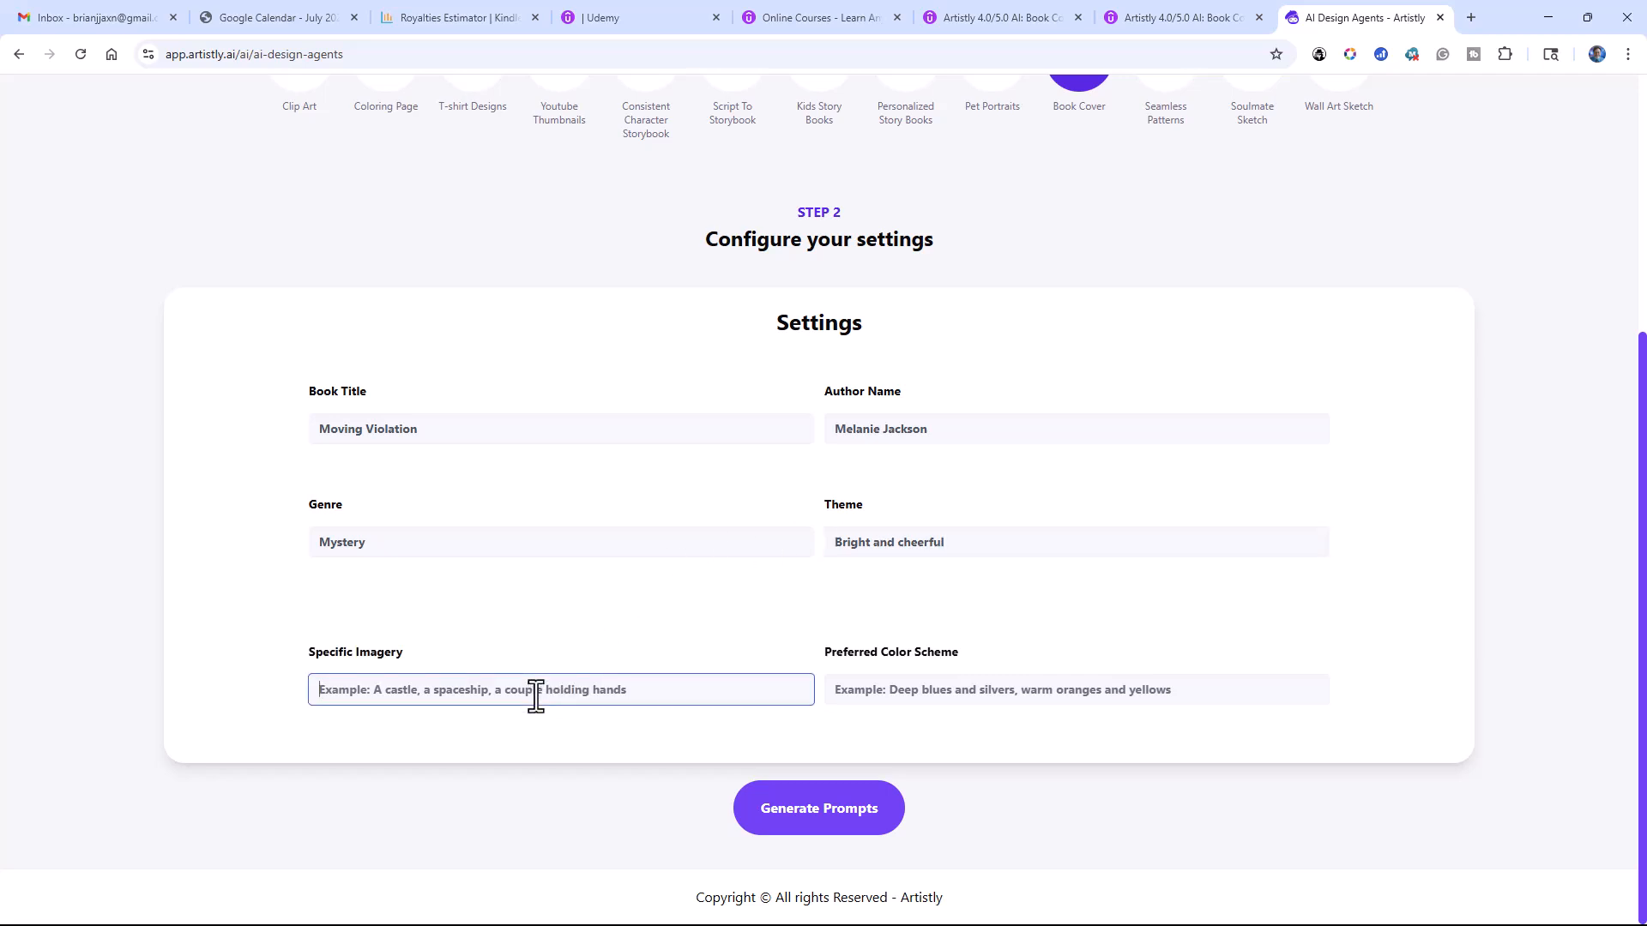
type("Street with a police car.")
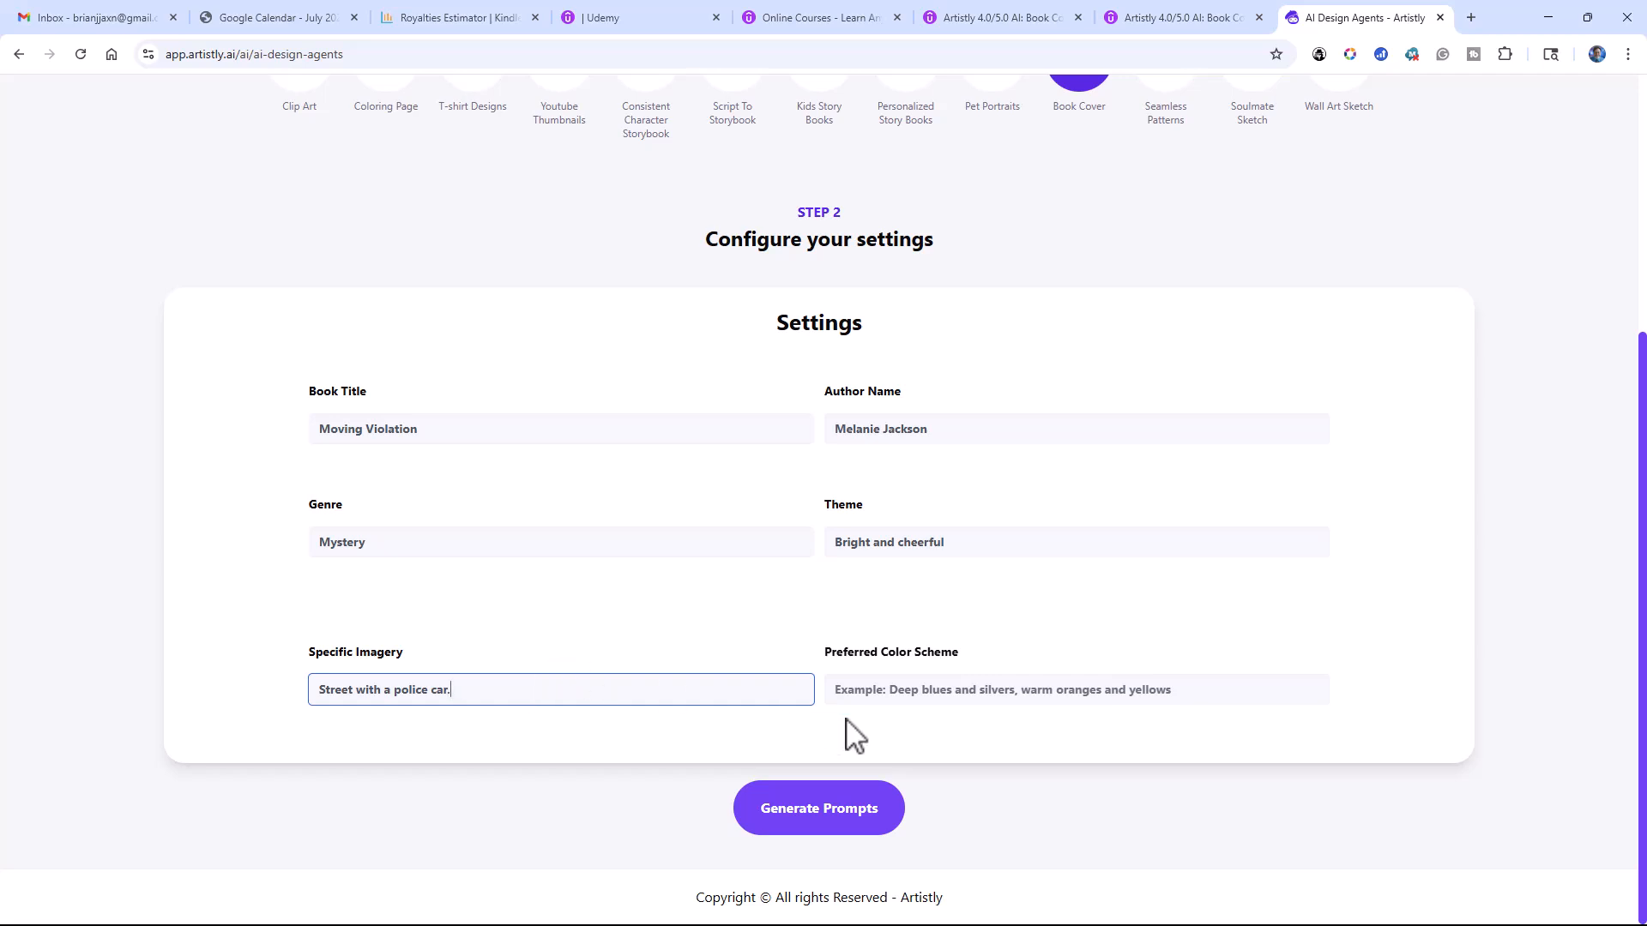
left_click(874, 691)
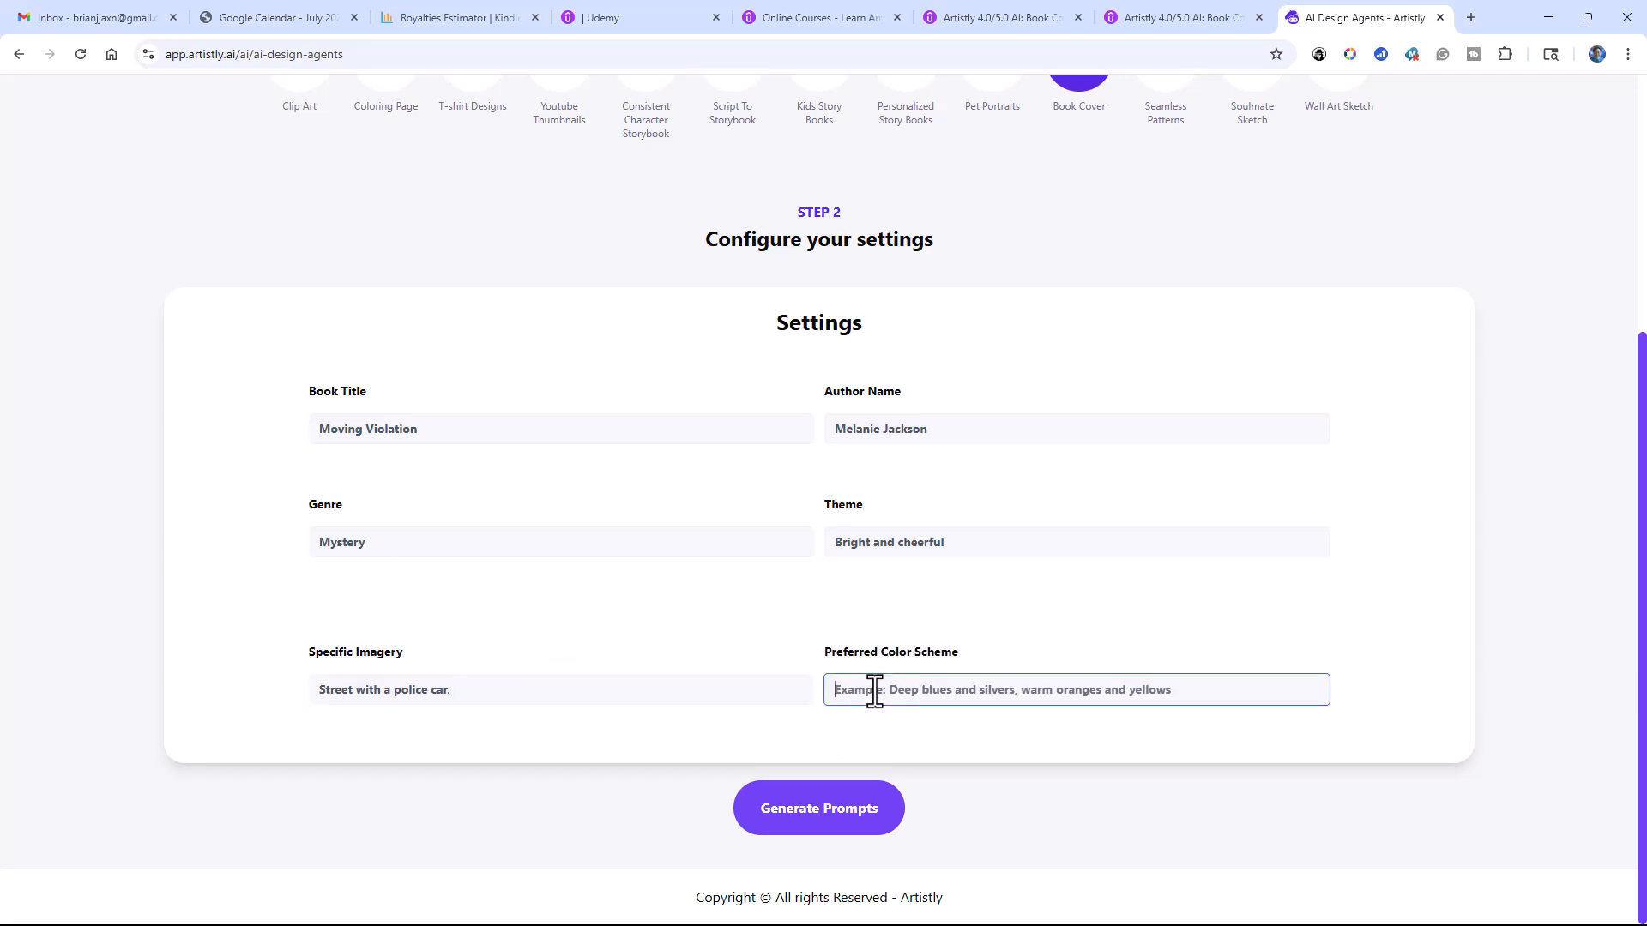
type("Warm orang")
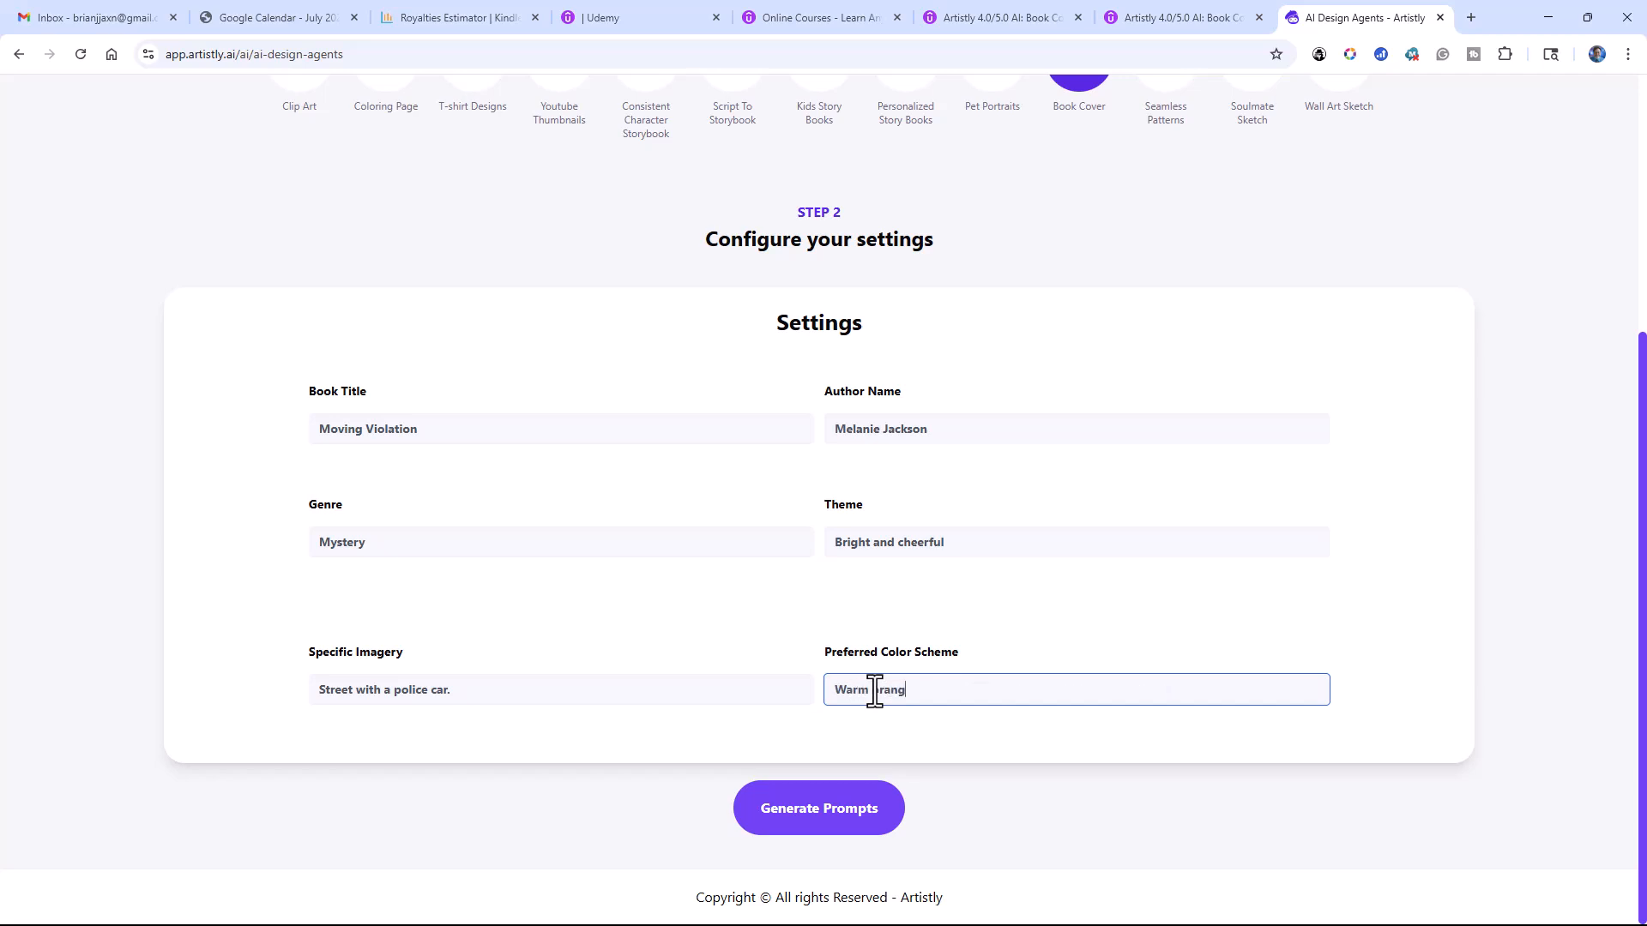
type("es and yel")
left_click(804, 817)
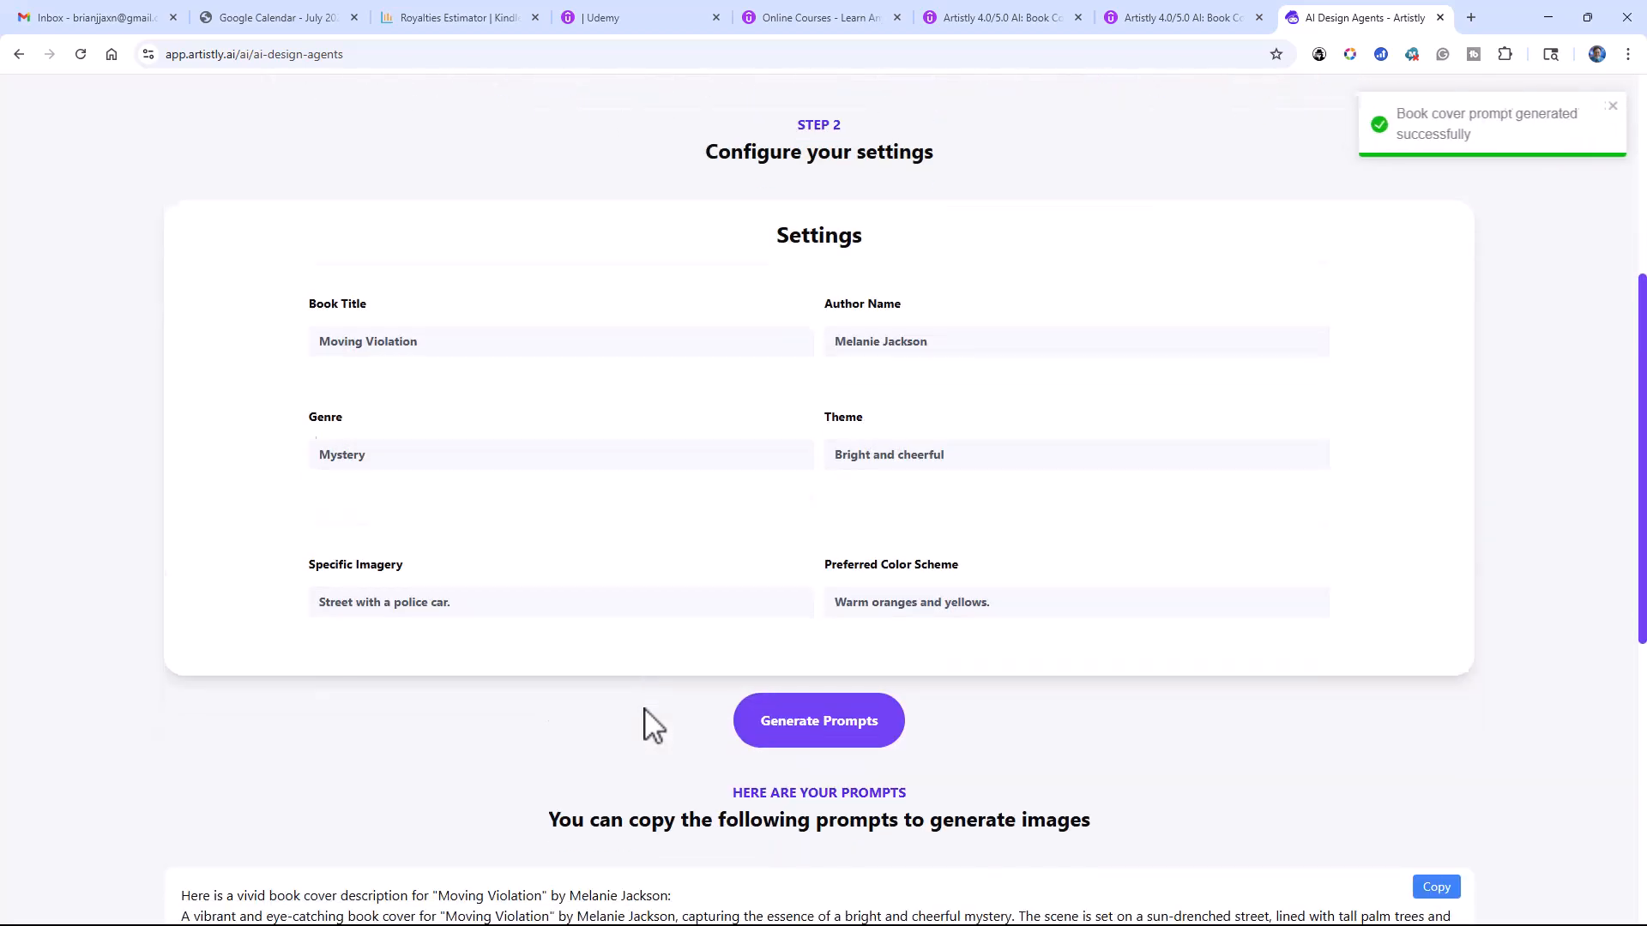
Step: Set the aspect ratio to 4:5 (896 X 1088) px and generate the book cover
scroll(649, 725, "down", 8)
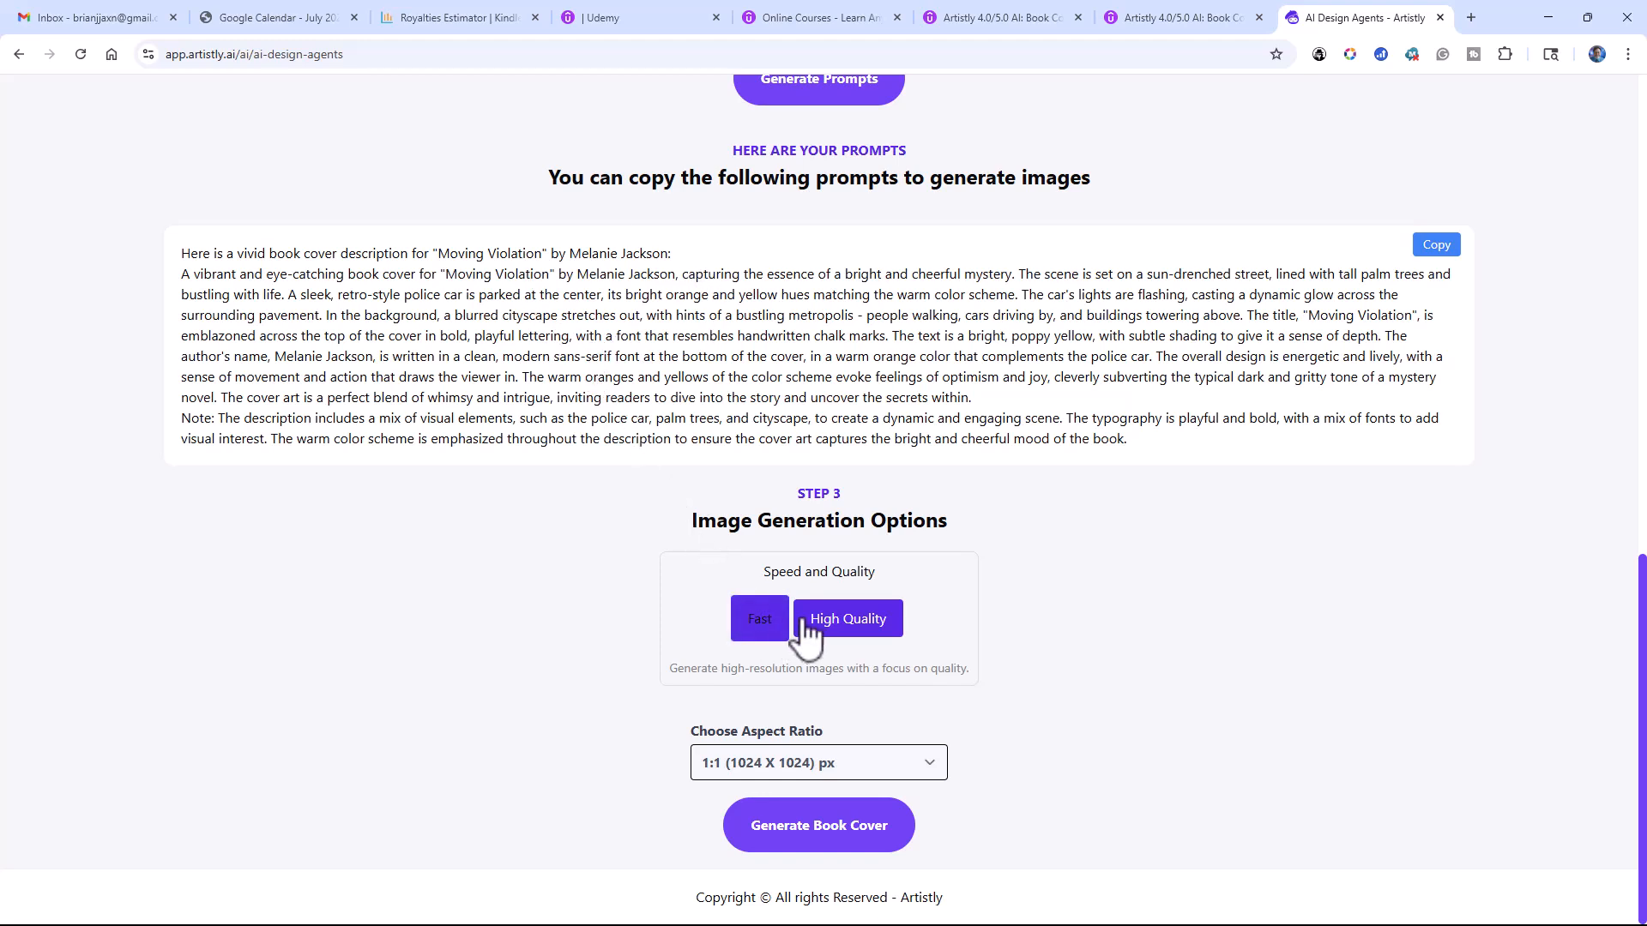
left_click(934, 770)
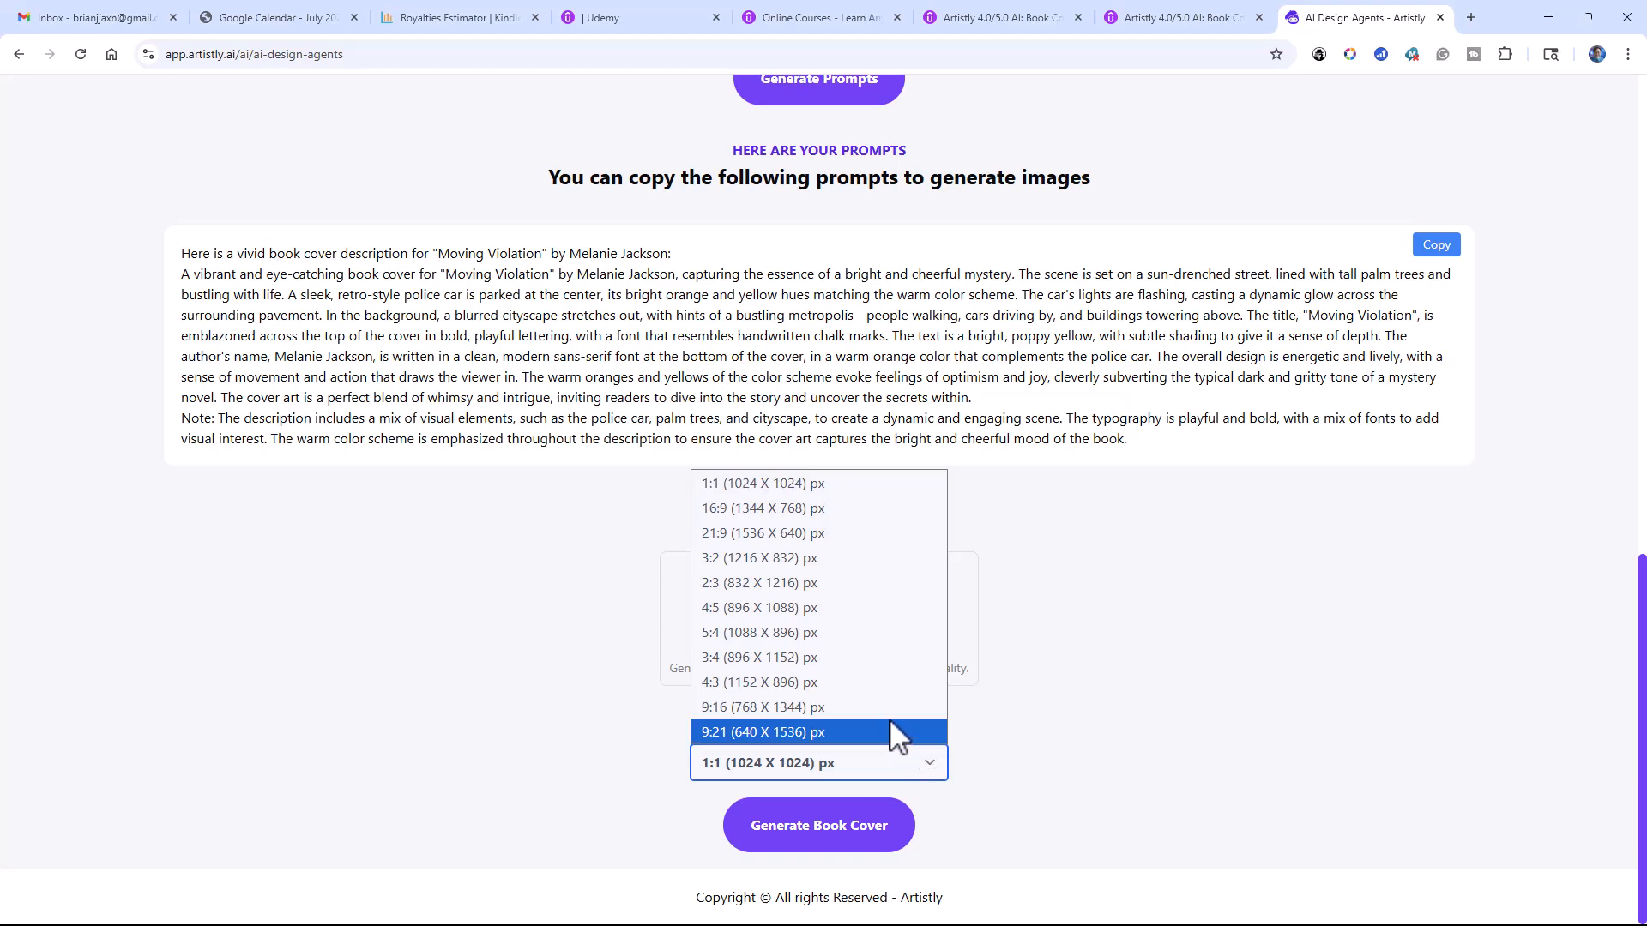
left_click(803, 606)
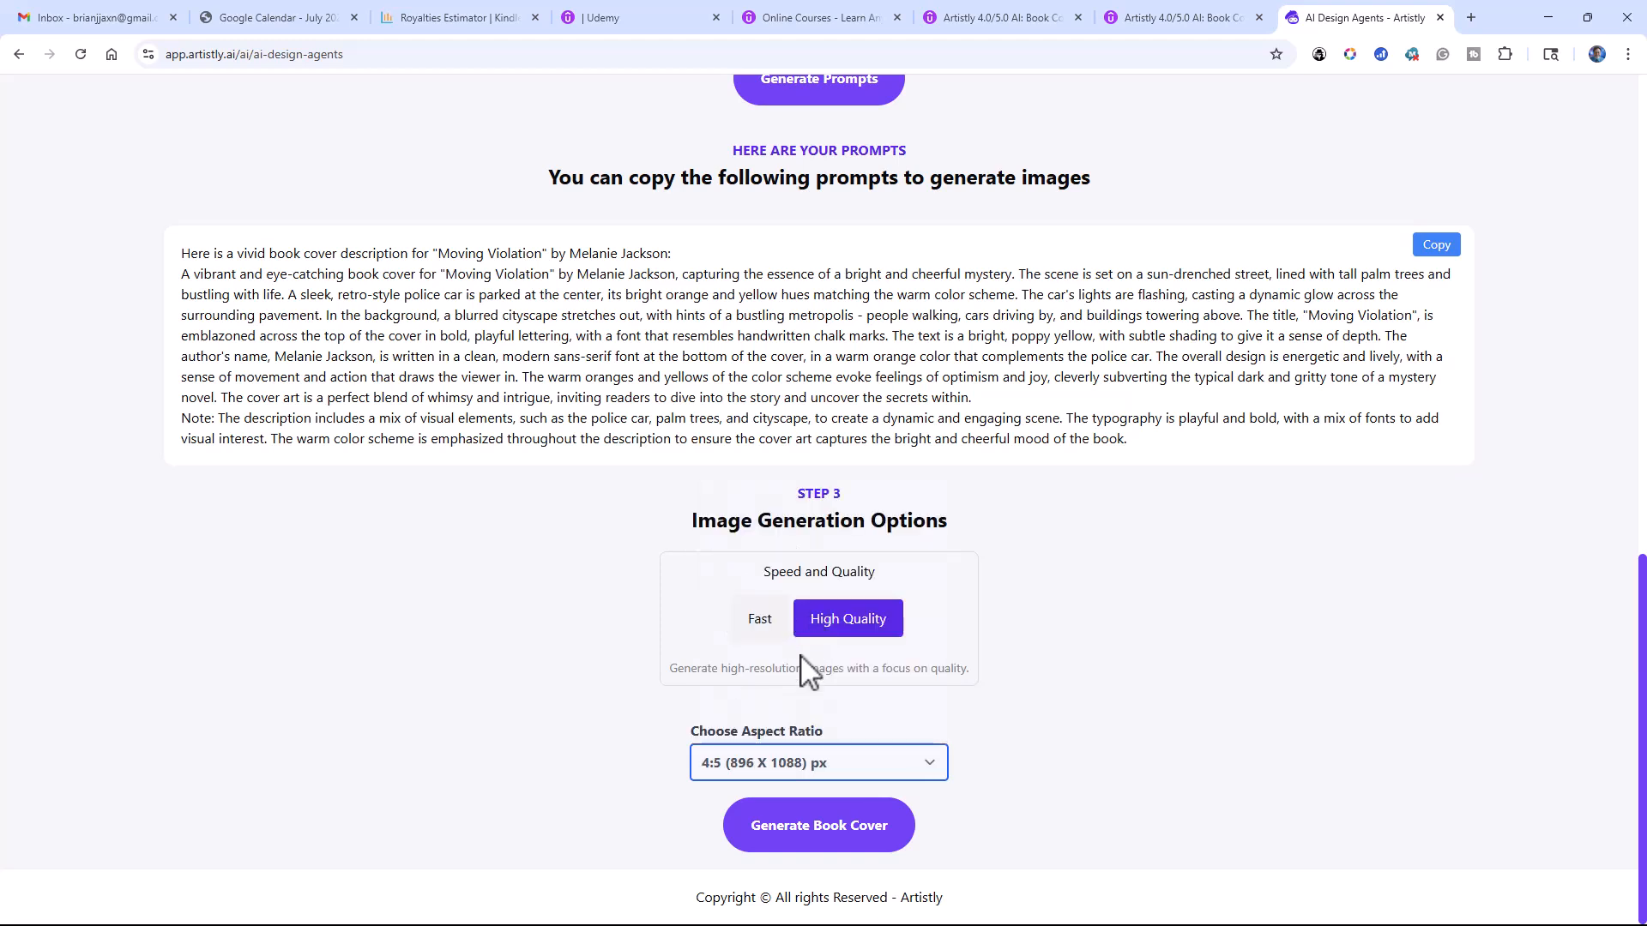
left_click(806, 830)
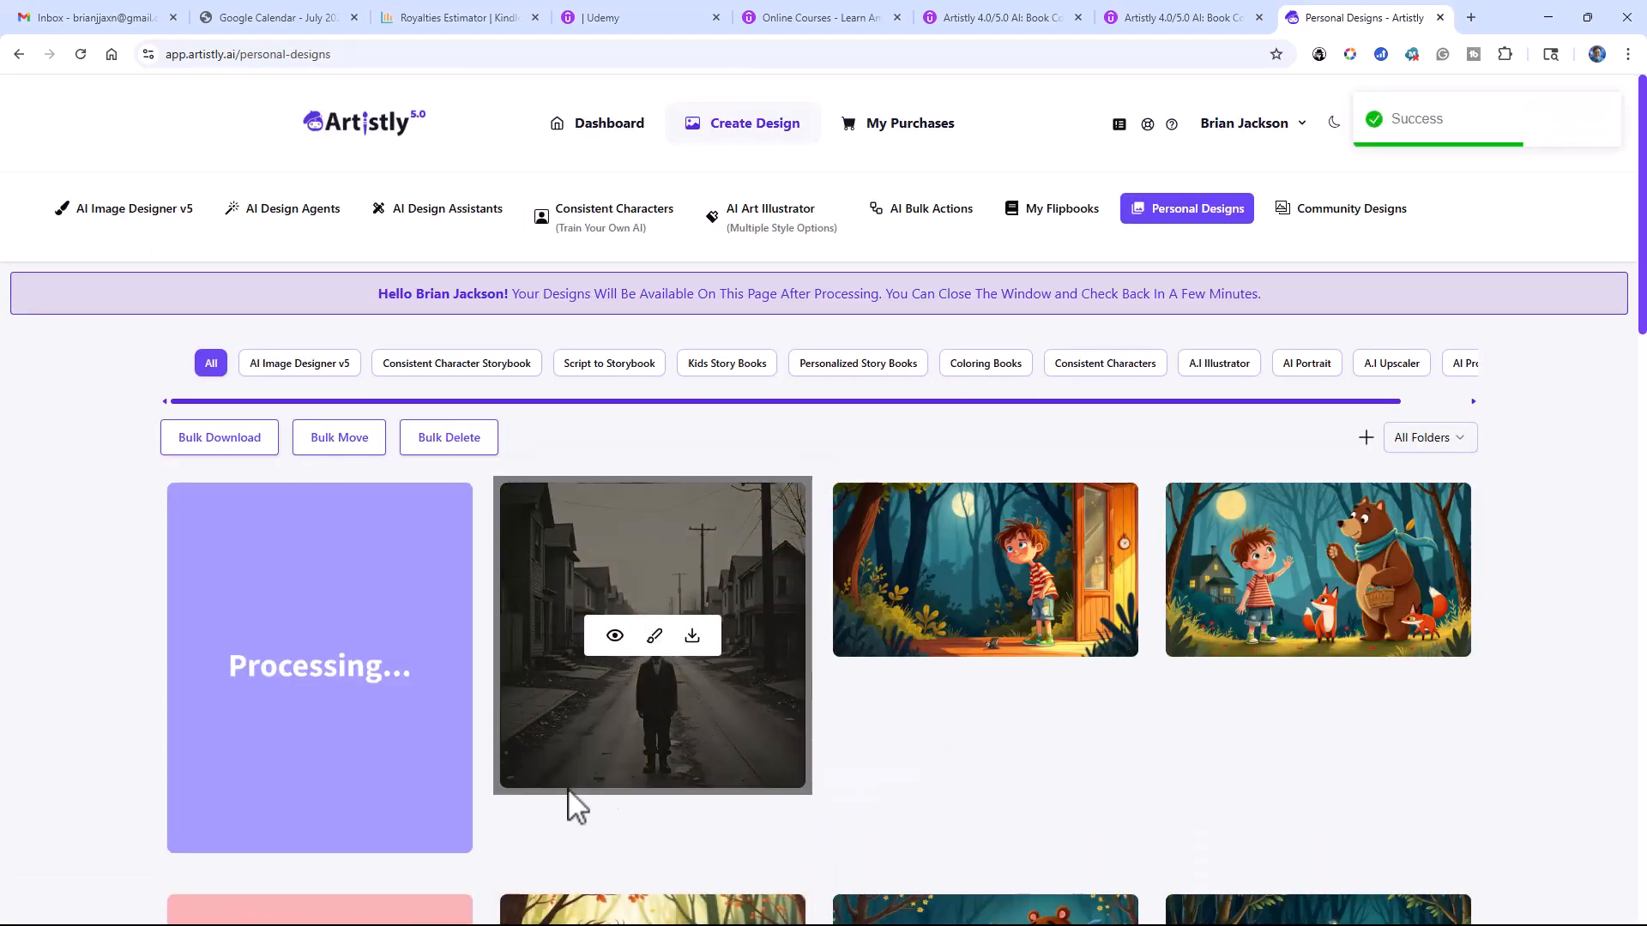
Step: Examine the generated images among the personal designs, including the "Moving Violation" book cover
left_click(359, 668)
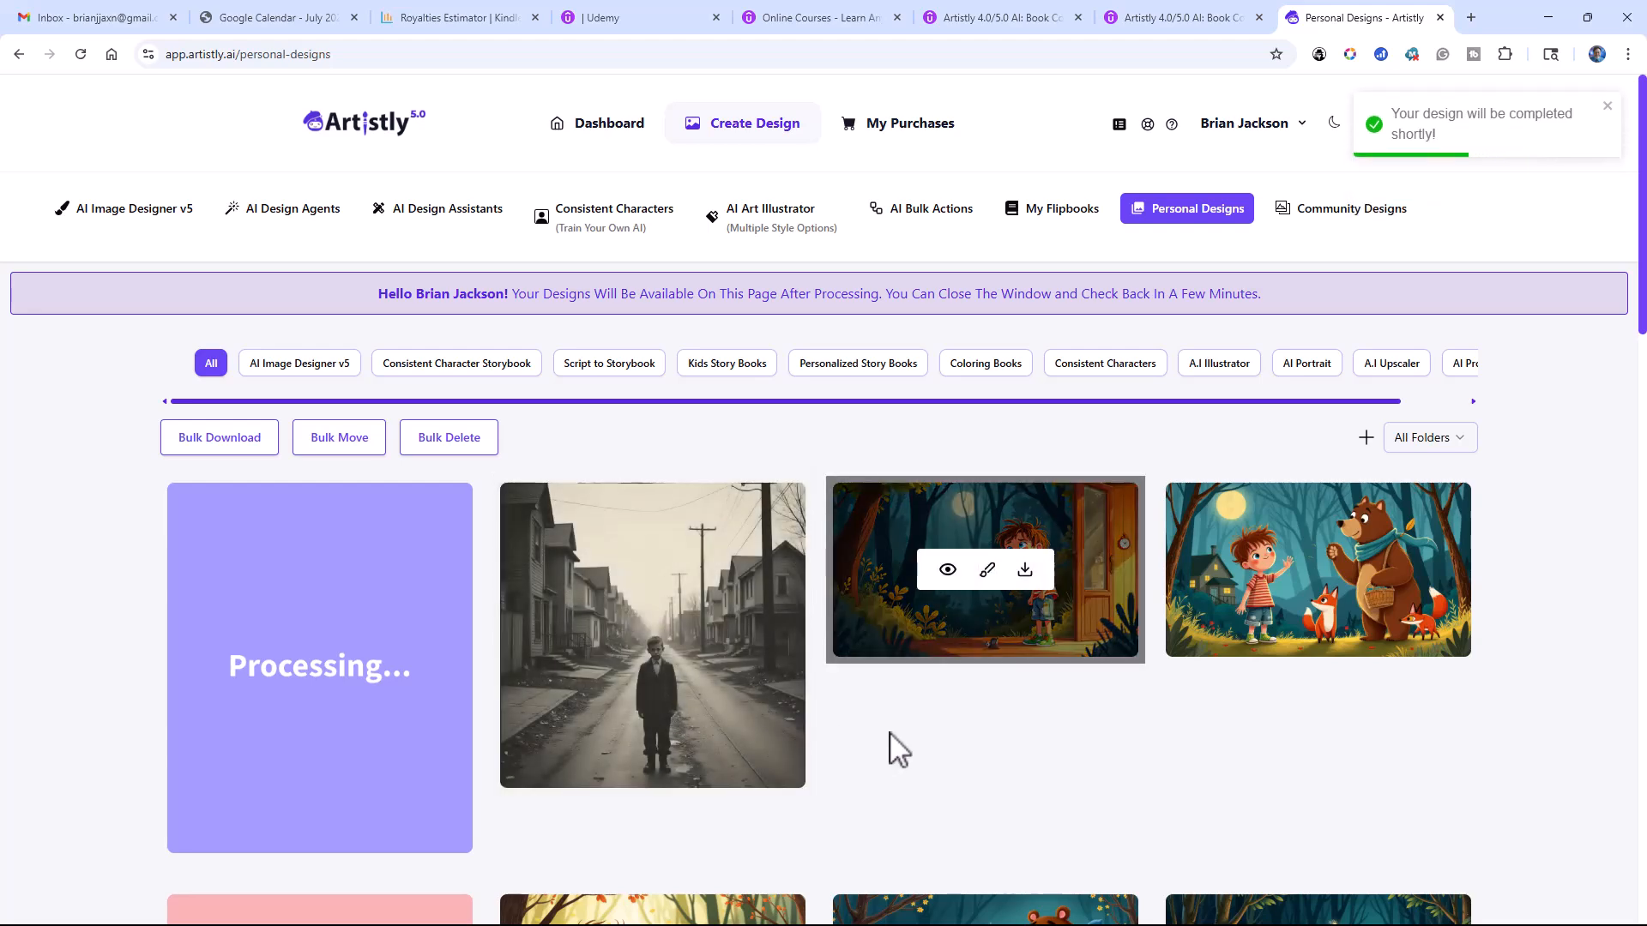
scroll(816, 686, "down", 3)
scroll(815, 666, "down", 6)
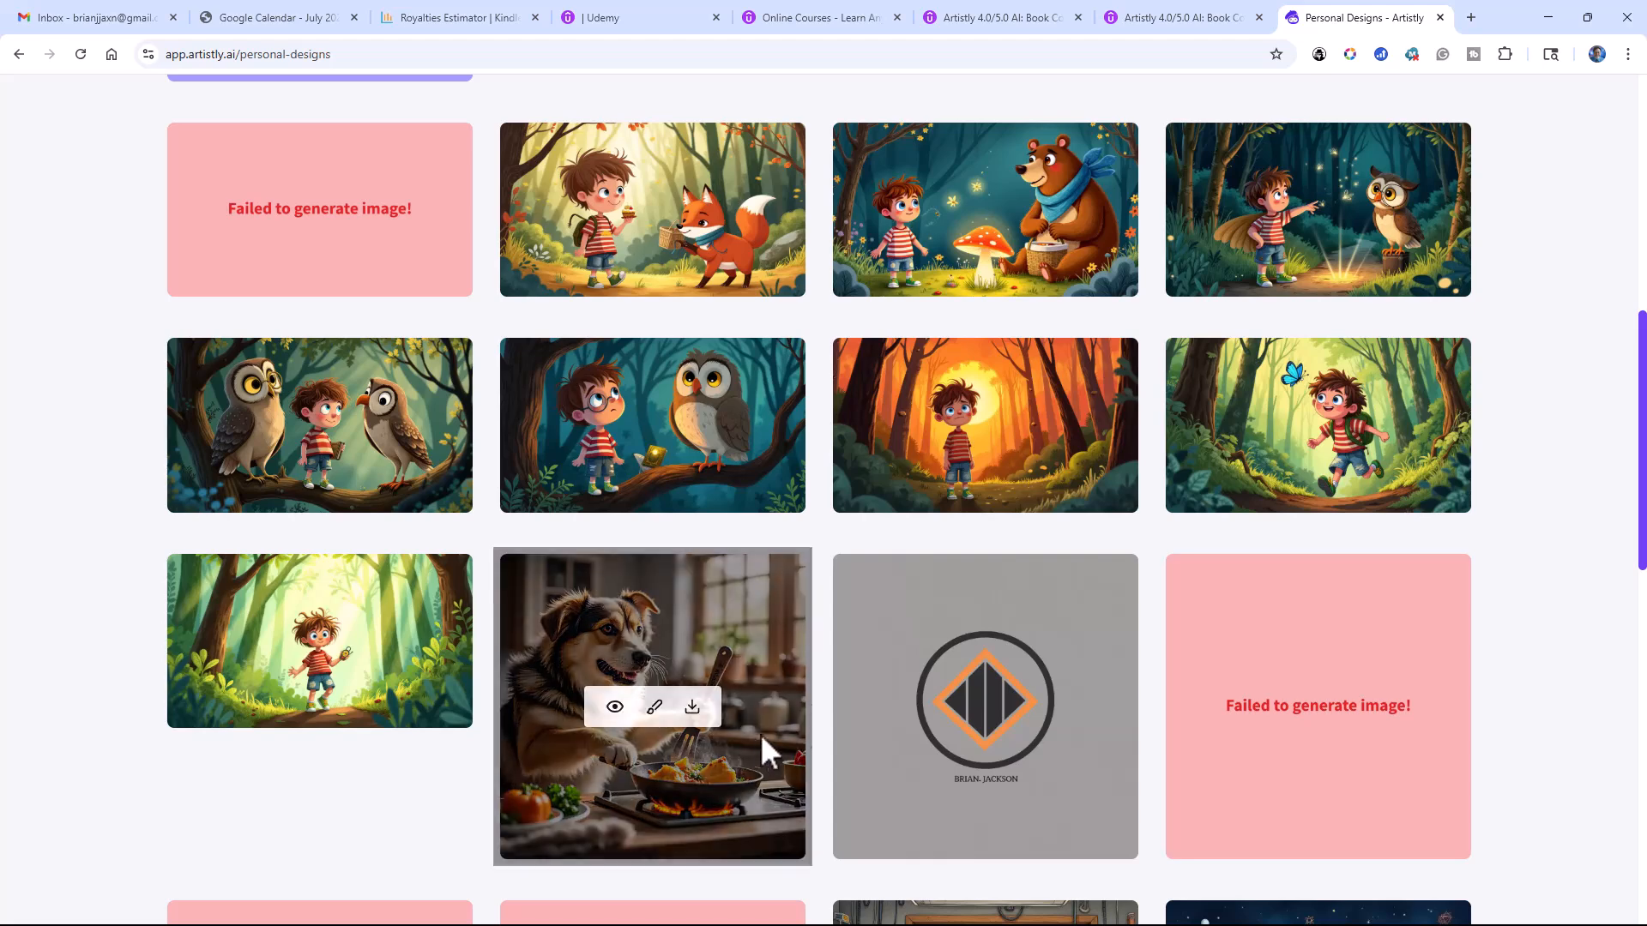
scroll(391, 676, "up", 1)
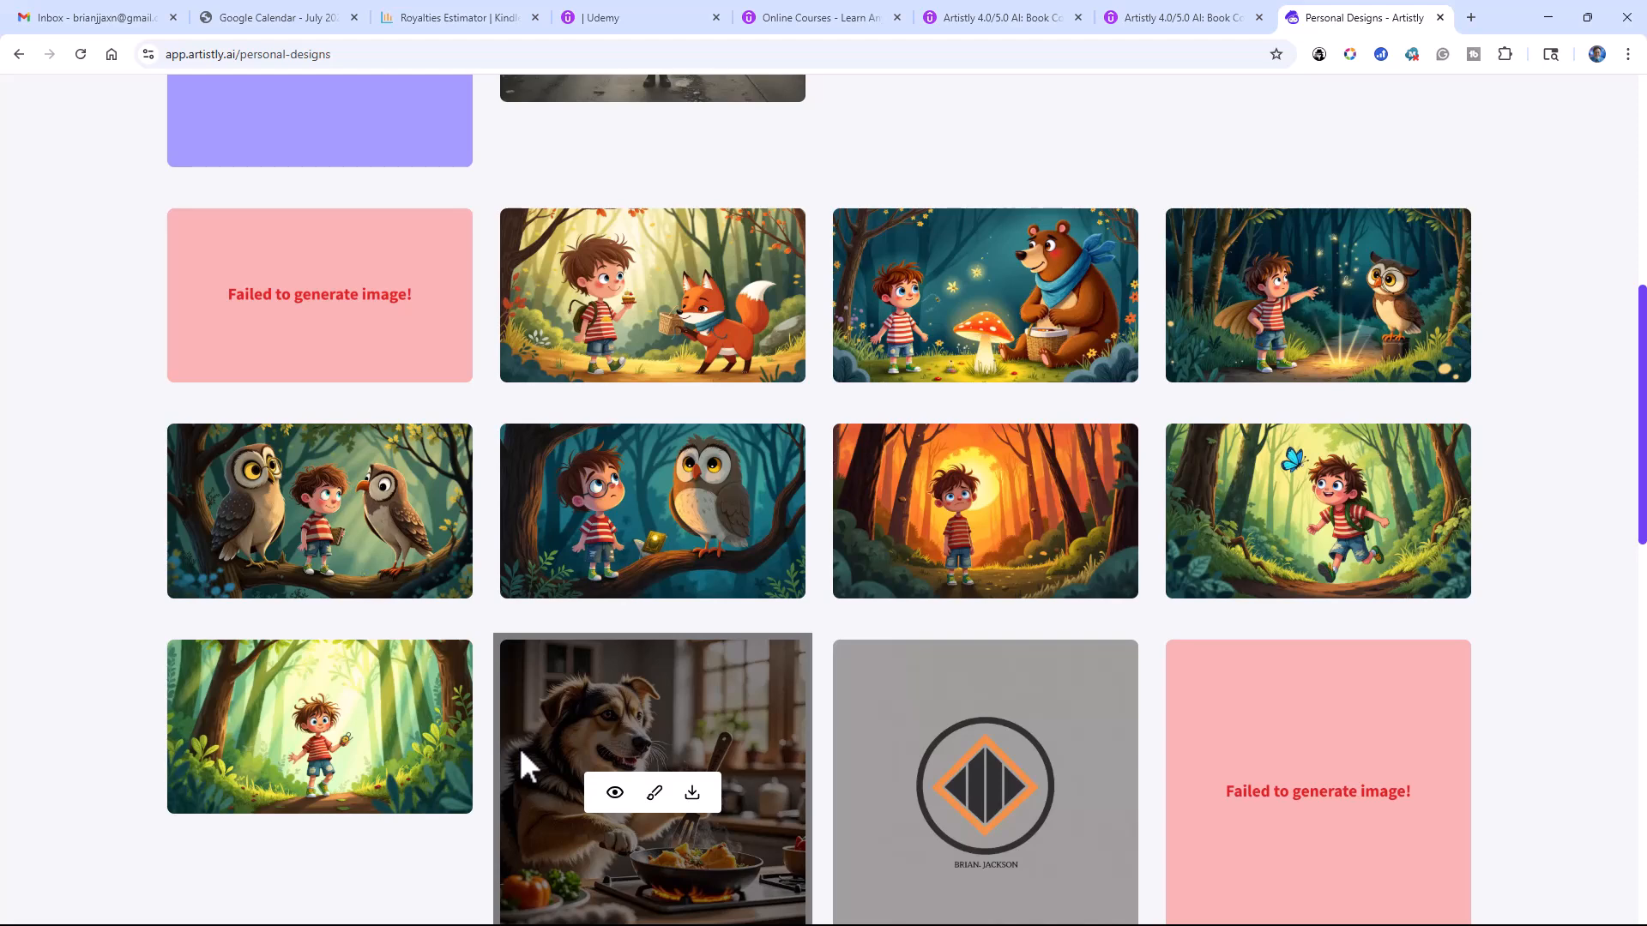
scroll(522, 751, "down", 2)
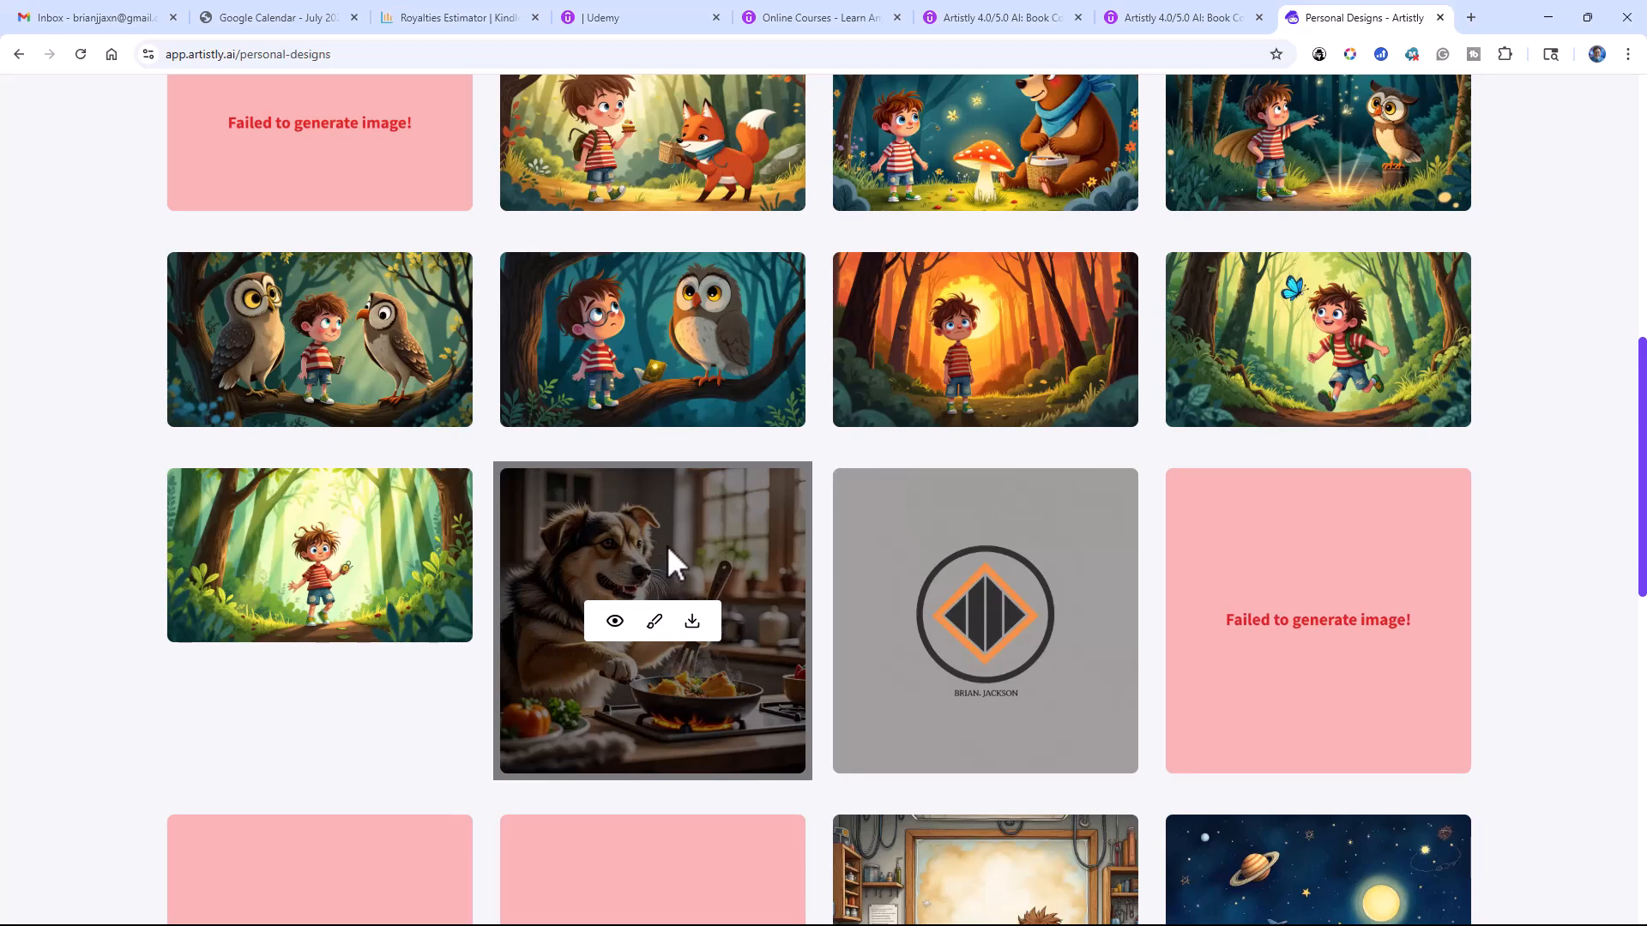
scroll(643, 523, "up", 8)
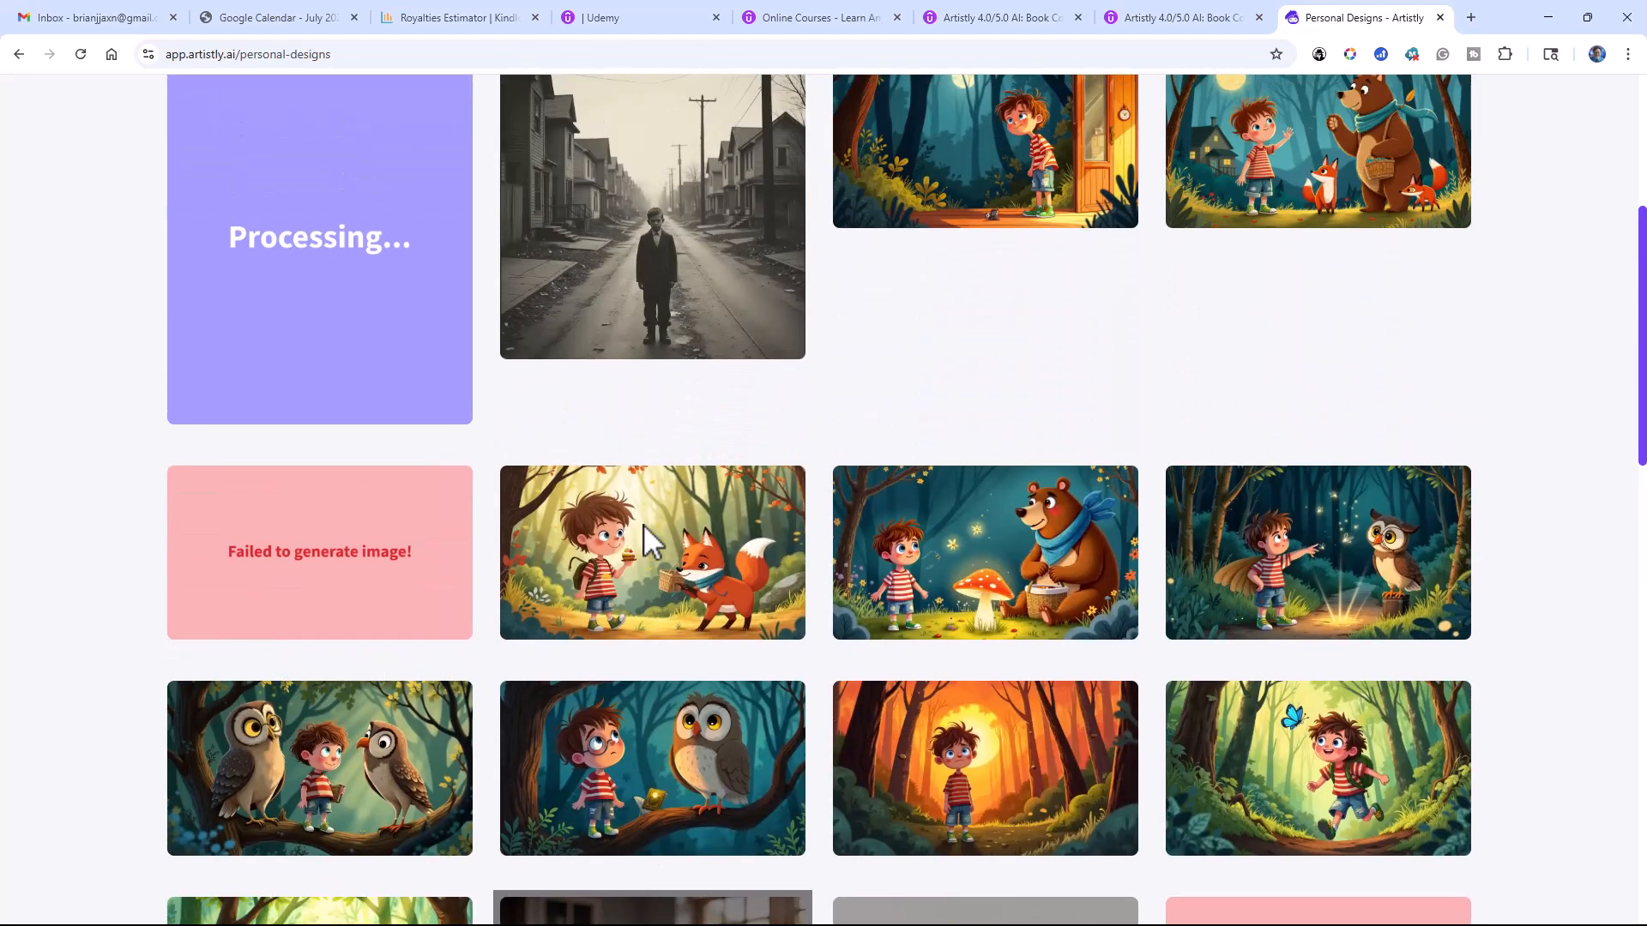
scroll(642, 523, "up", 1)
scroll(643, 525, "up", 1)
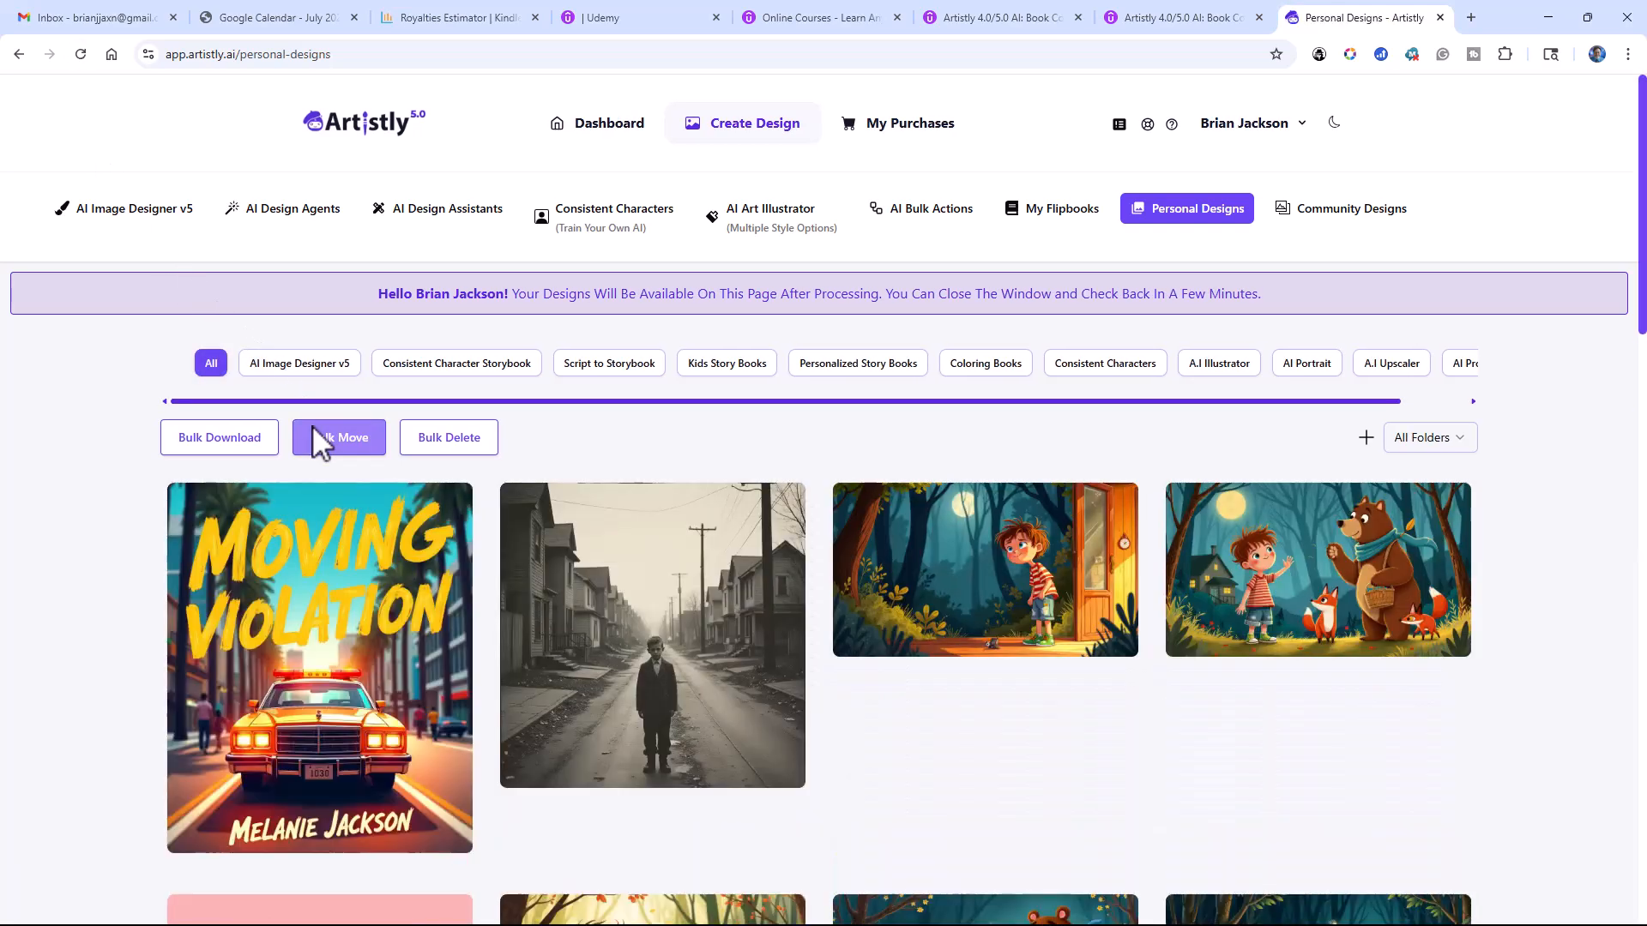
mouse_move(326, 486)
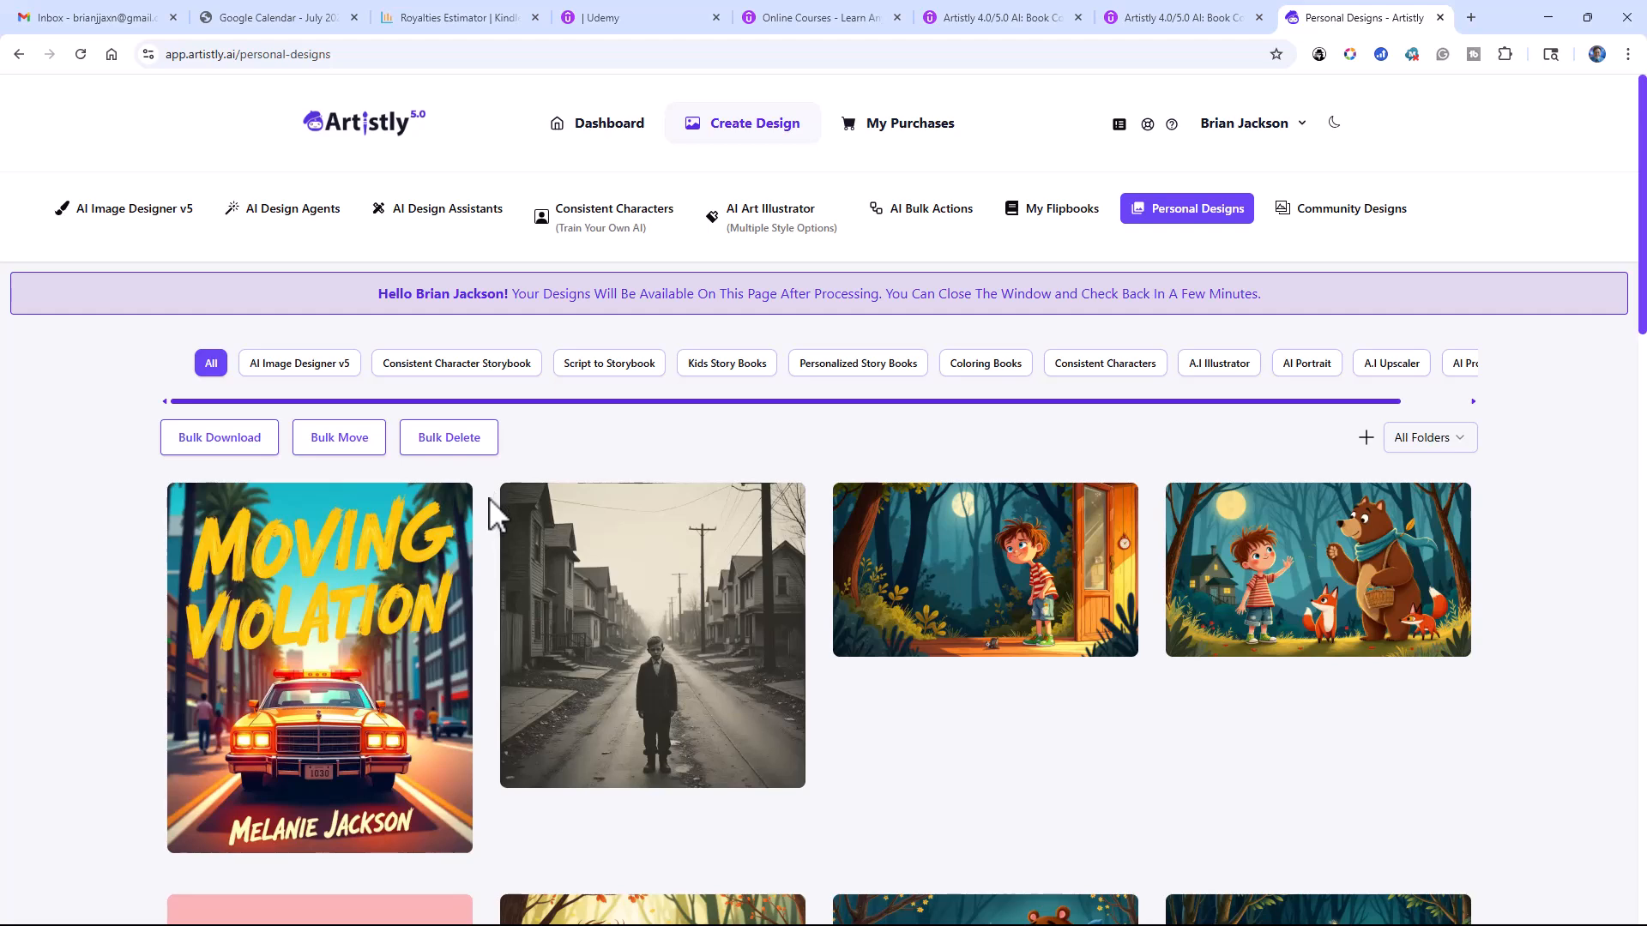
mouse_move(532, 540)
mouse_move(541, 507)
mouse_move(450, 526)
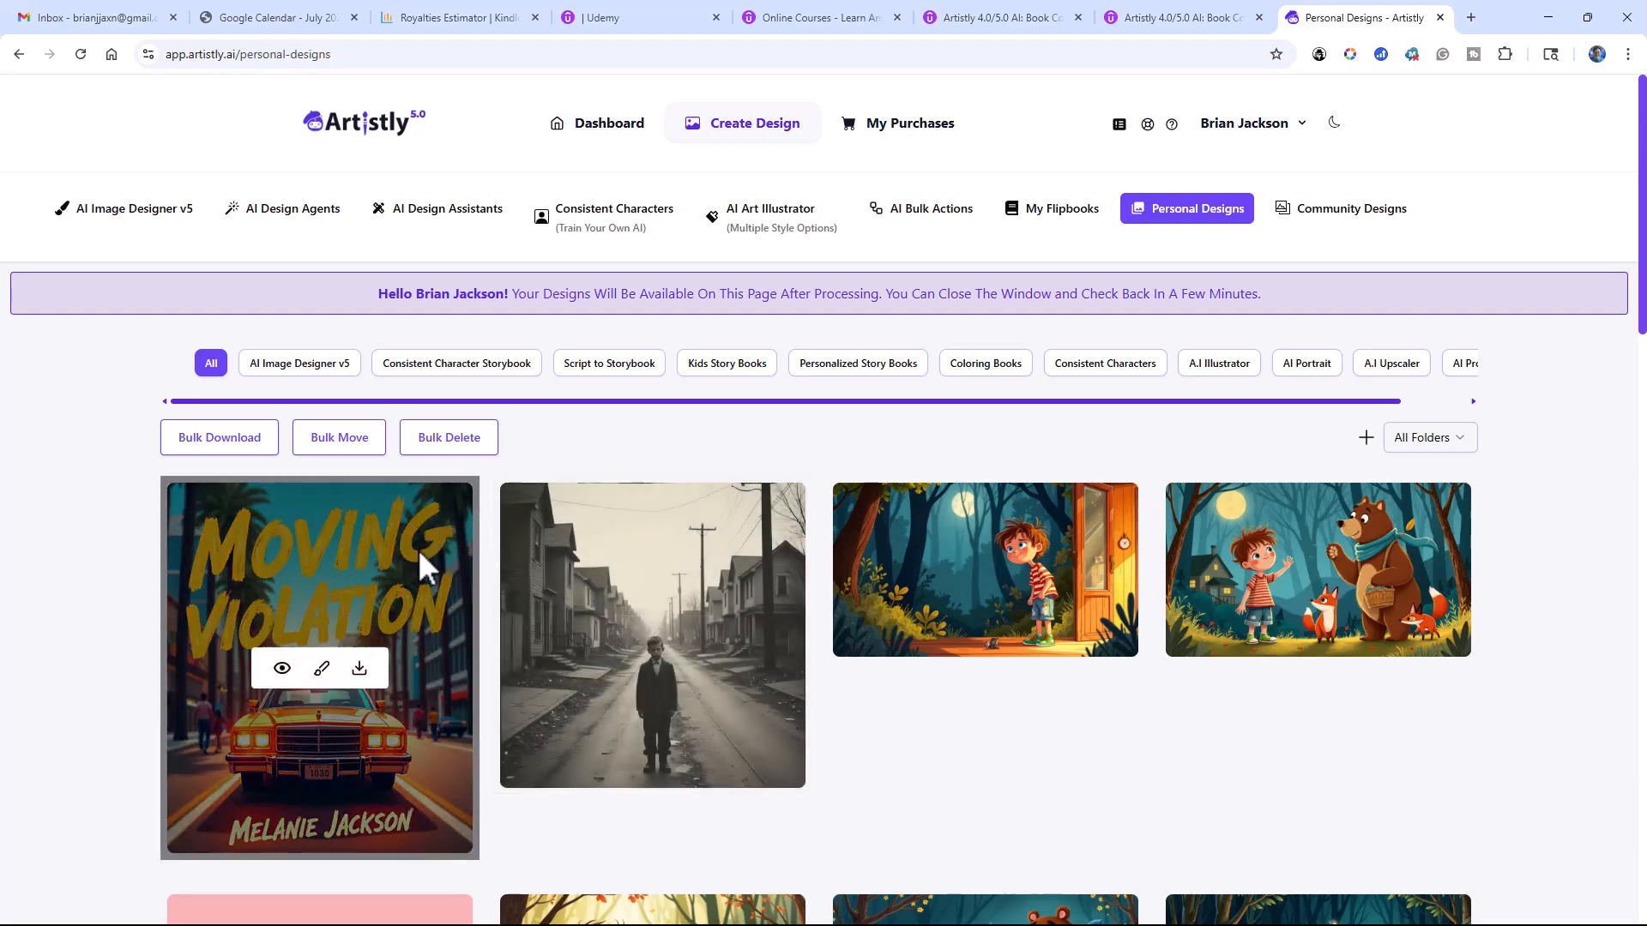